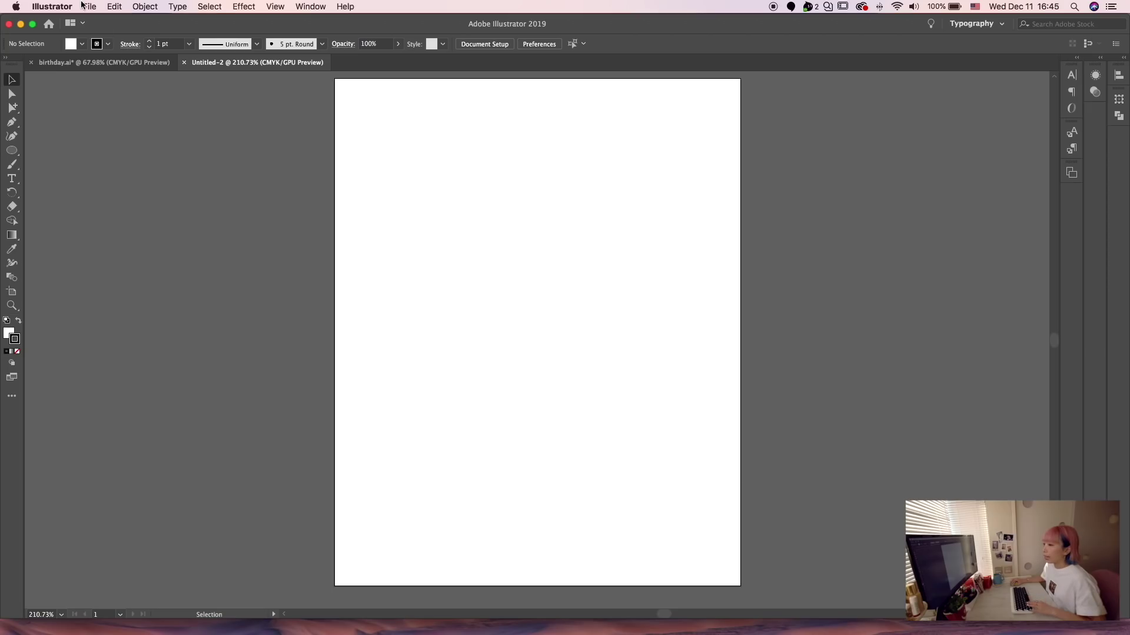
- Start a new document and name it "Birthday dinner"
{"action": "left_click", "coordinate": [88, 6]}
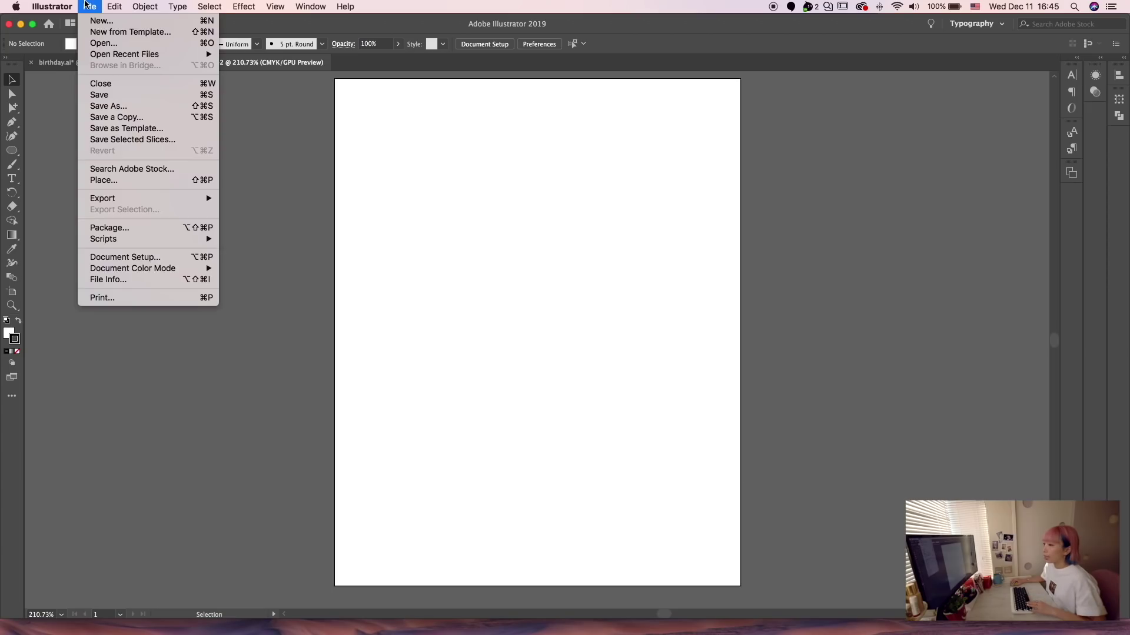
{"action": "left_click", "coordinate": [101, 21]}
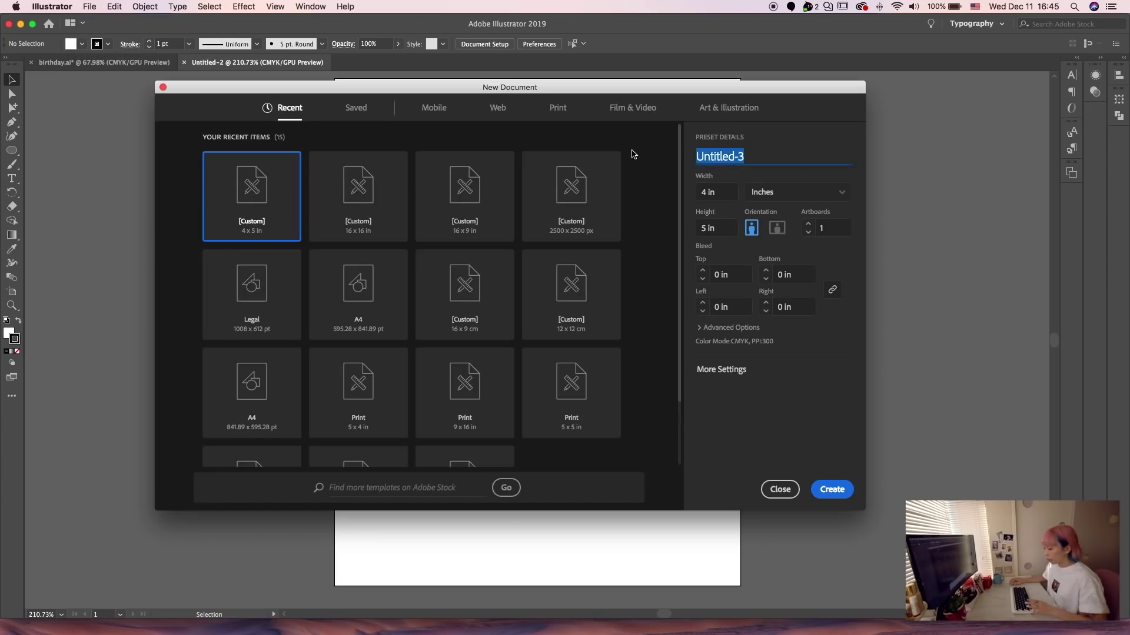
{"action": "type", "text": "D"}
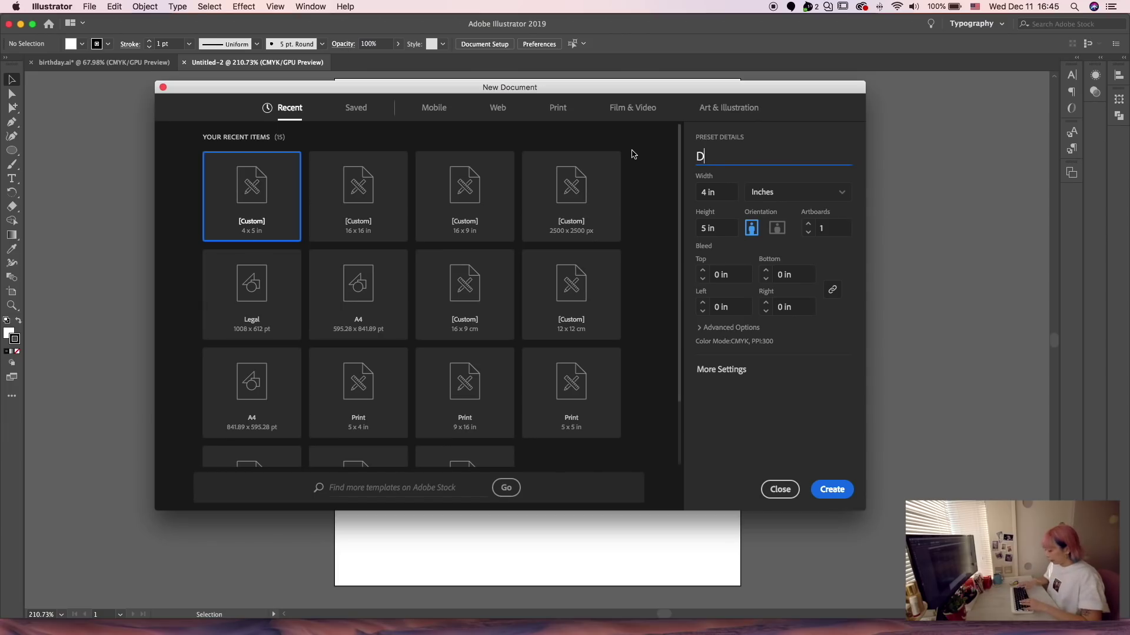
{"action": "type", "text": "ort"}
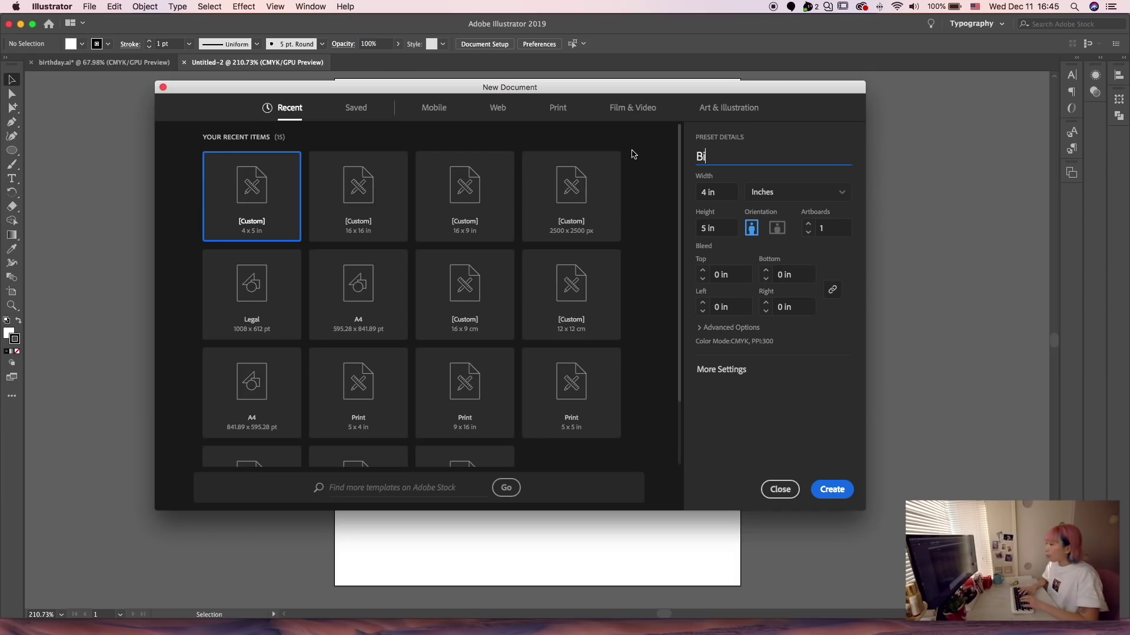
{"action": "type", "text": "day"}
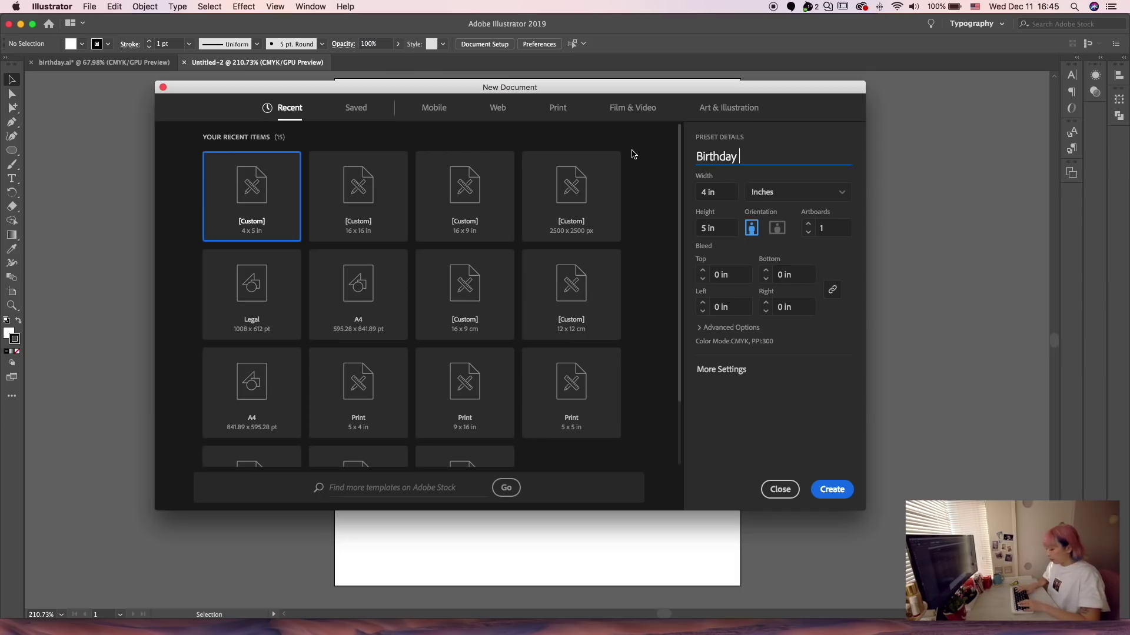
{"action": "type", "text": " dinner"}
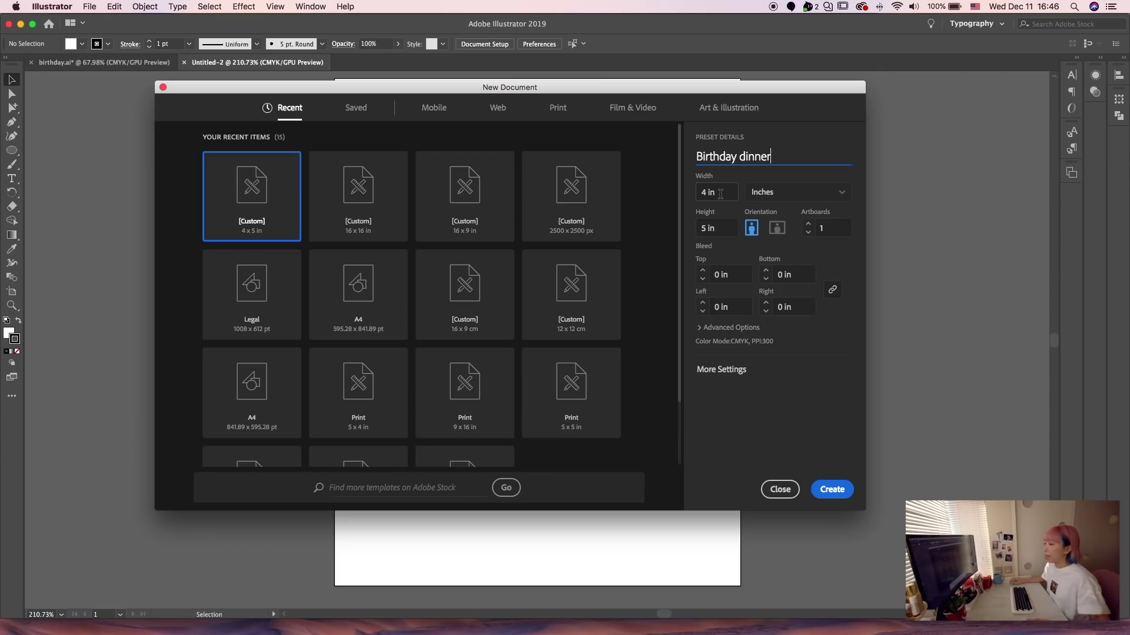
- Set the page to 8 in wide by 10 in high with one artboard and create the document
{"action": "key", "text": "Tab"}
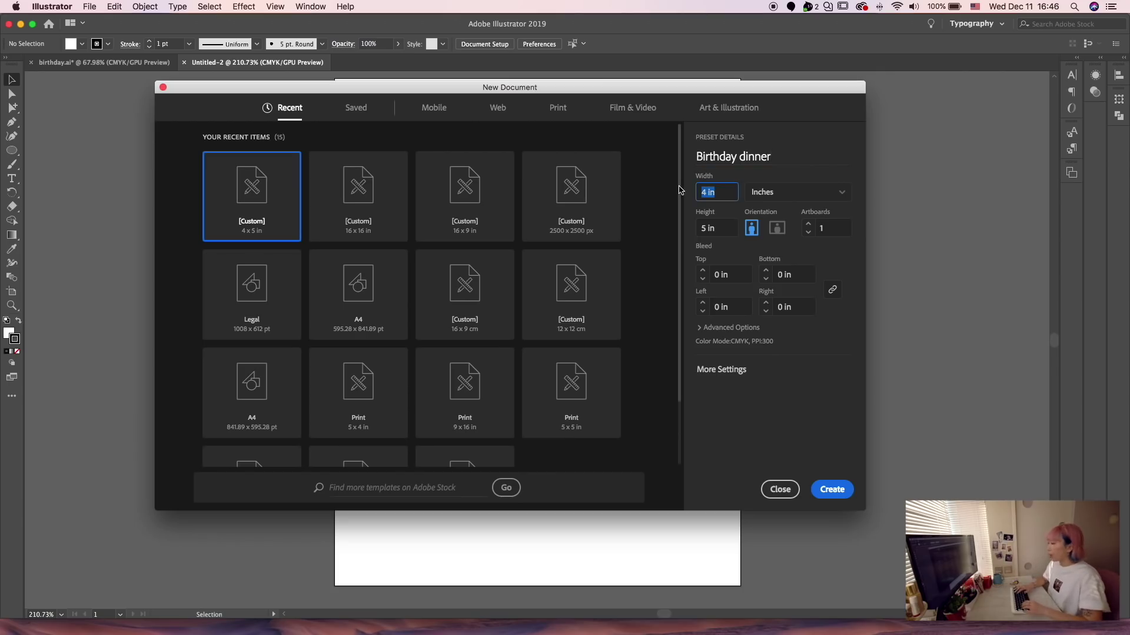
{"action": "type", "text": "8"}
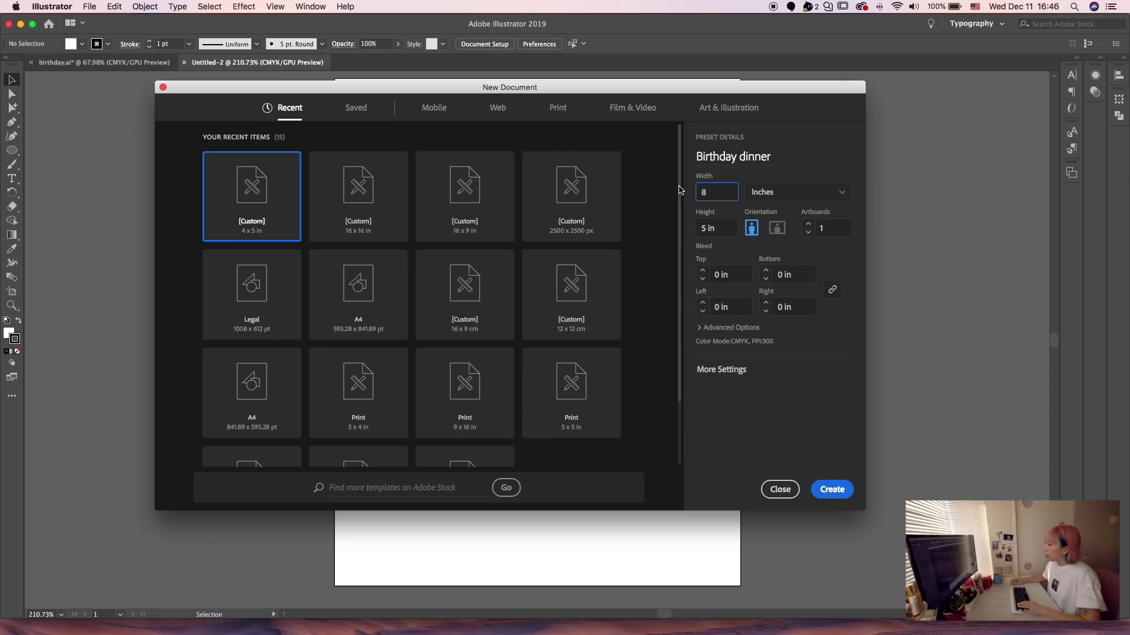
{"action": "key", "text": "Tab"}
{"action": "type", "text": "10"}
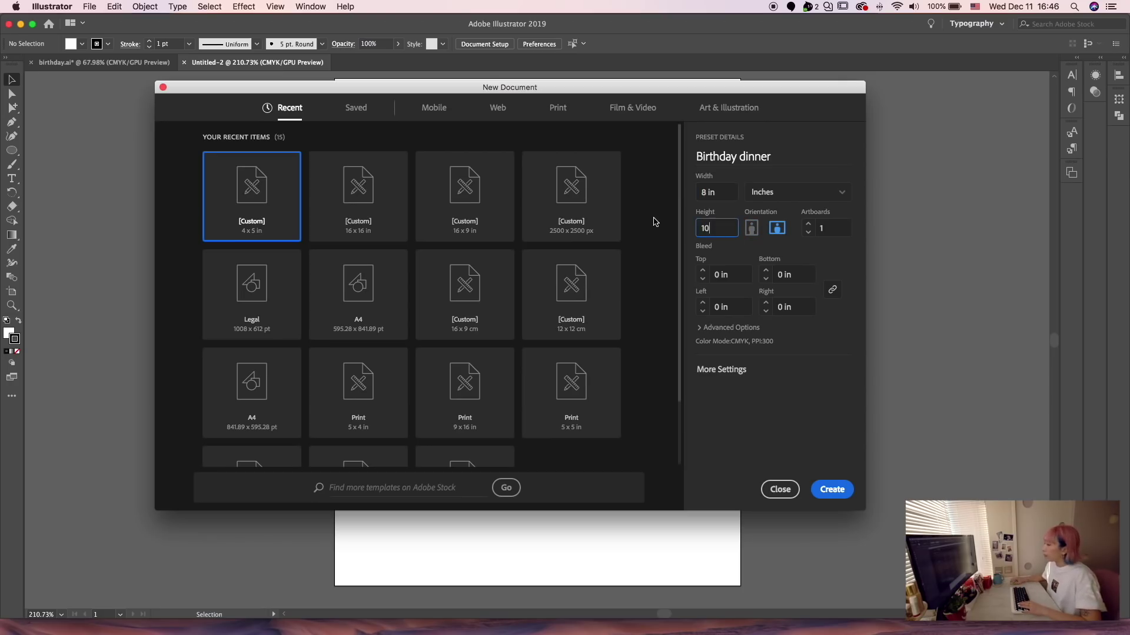
{"action": "left_click", "coordinate": [717, 193]}
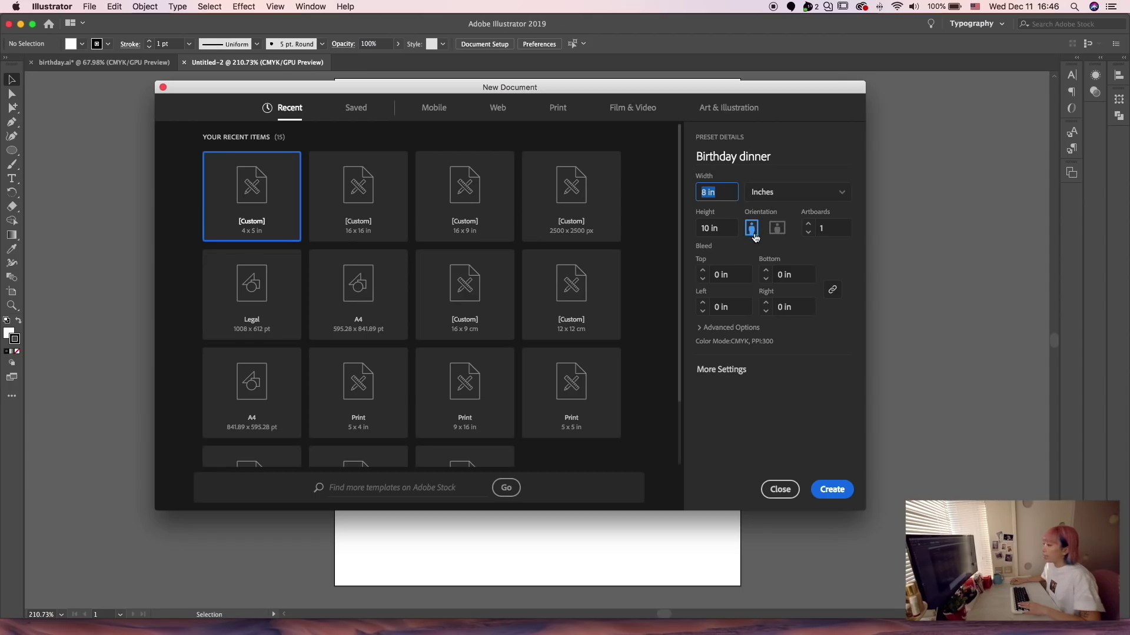
{"action": "left_click", "coordinate": [831, 229]}
{"action": "left_click", "coordinate": [838, 492]}
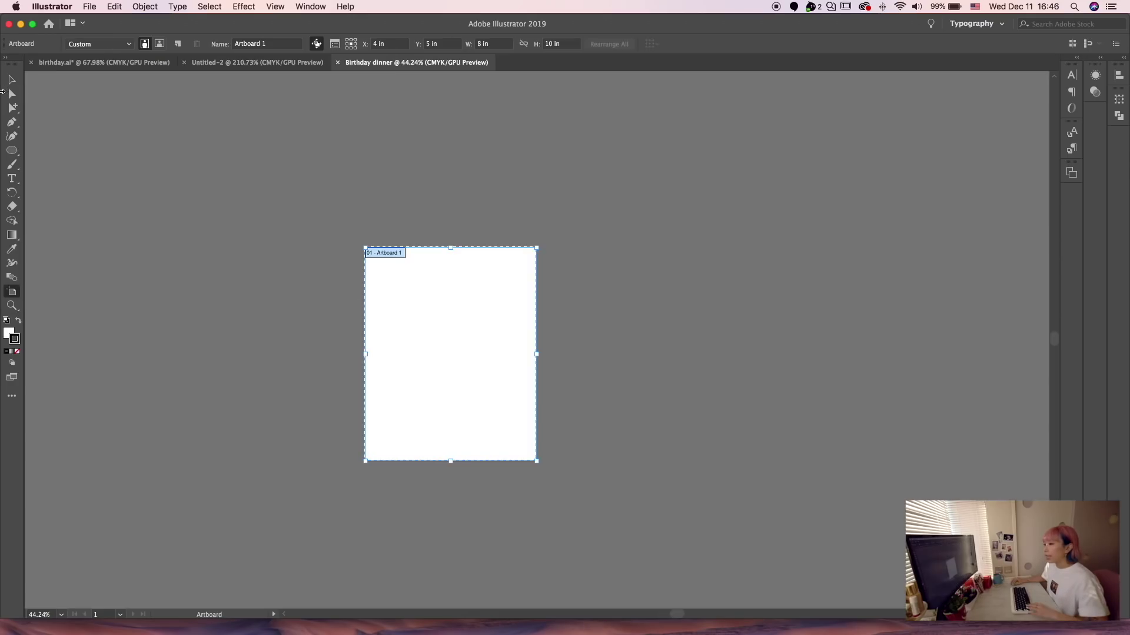
- Draw an 8 by 10 in rectangle that exactly covers the artboard
{"action": "left_click", "coordinate": [12, 79]}
{"action": "left_click", "coordinate": [12, 151]}
{"action": "left_click", "coordinate": [56, 151]}
{"action": "left_click_drag", "start_coordinate": [366, 248], "coordinate": [537, 461]}
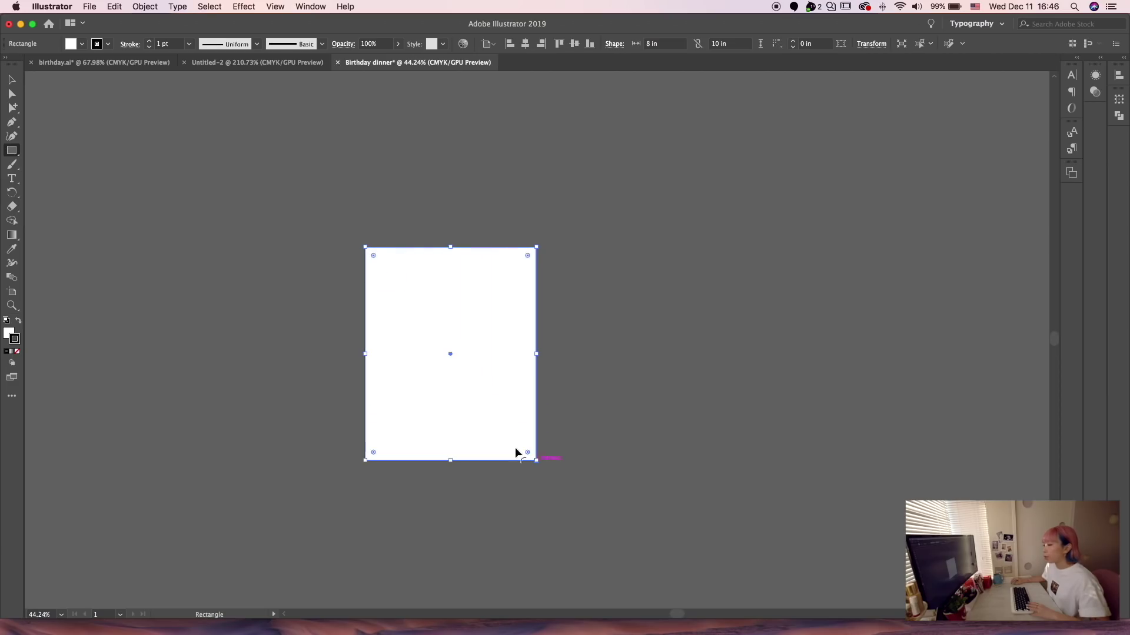
- Set the fill colour to a medium pink for the rectangle on the artboard
{"action": "double_click", "coordinate": [9, 334]}
{"action": "type", "text": "E45C96"}
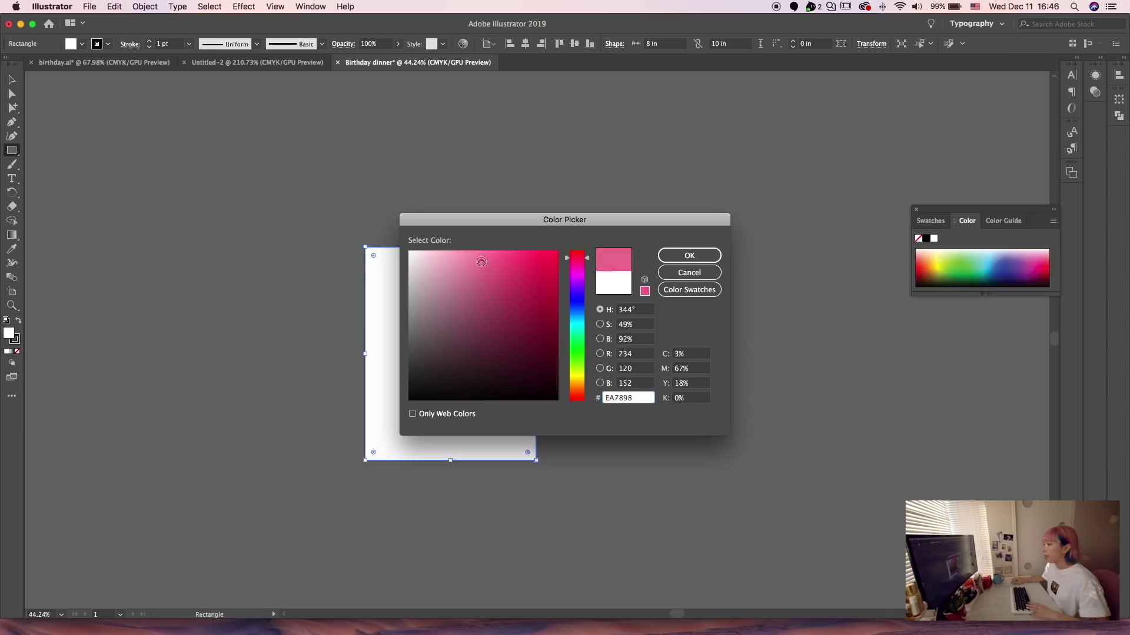
{"action": "left_click", "coordinate": [689, 256]}
{"action": "left_click", "coordinate": [12, 80]}
{"action": "left_click", "coordinate": [283, 116]}
{"action": "scroll", "coordinate": [377, 241], "scroll_direction": "down", "scroll_amount": 1}
- Duplicate the pink rectangle edge to edge to the right until five rectangles form a row
{"action": "left_click", "coordinate": [443, 333]}
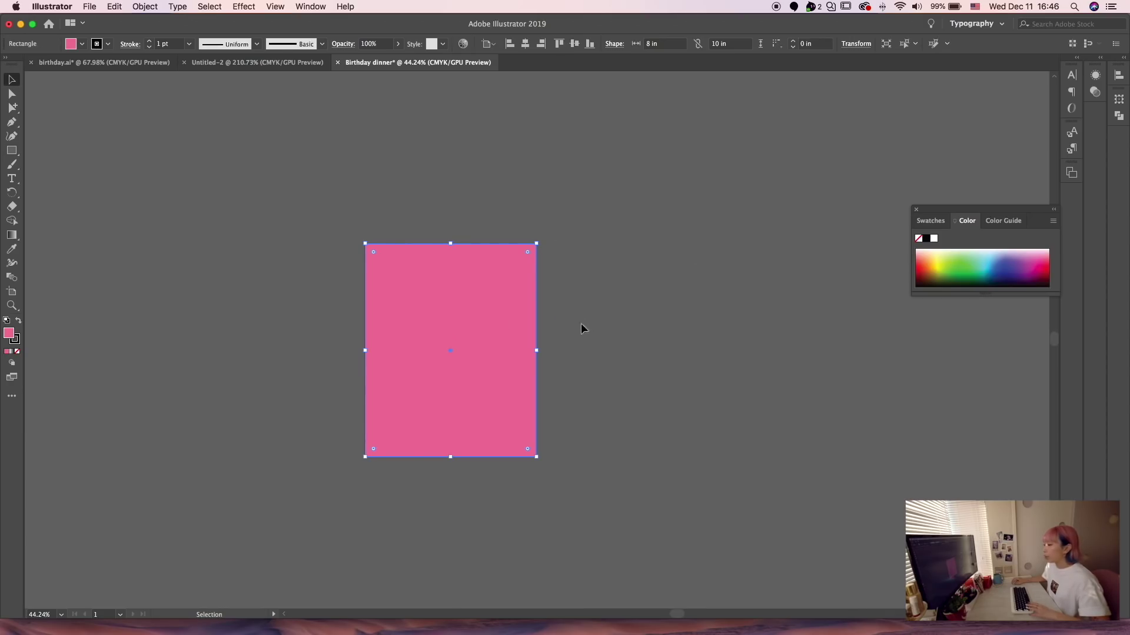
{"action": "left_click_drag", "start_coordinate": [431, 302], "coordinate": [602, 285]}
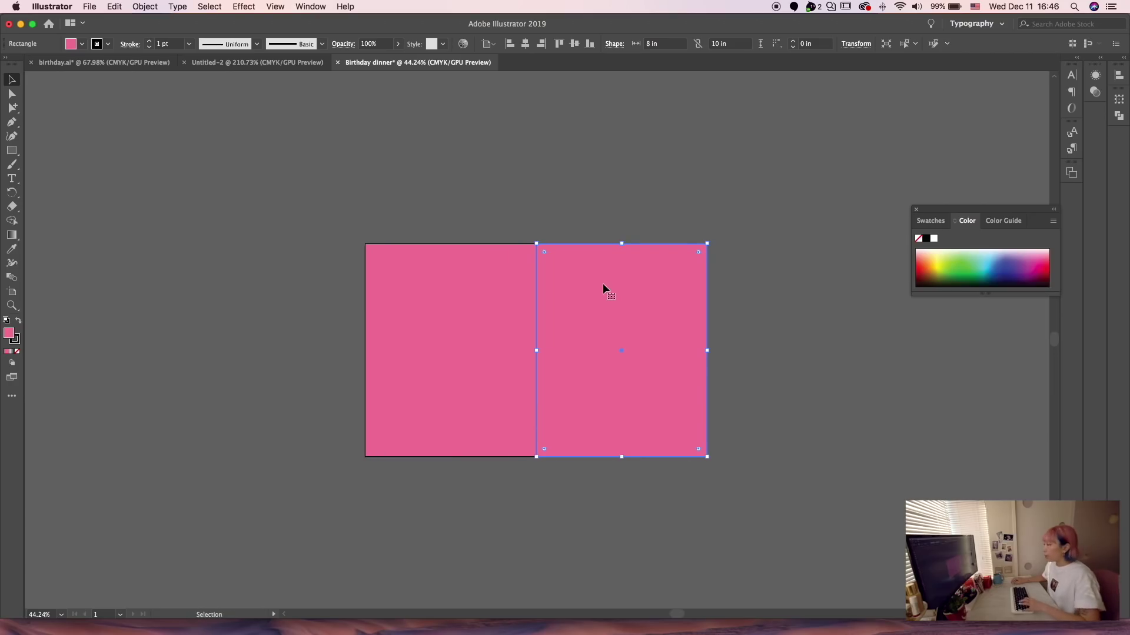
{"action": "key", "text": "ctrl+d"}
{"action": "scroll", "coordinate": [631, 283], "scroll_direction": "right", "scroll_amount": 5}
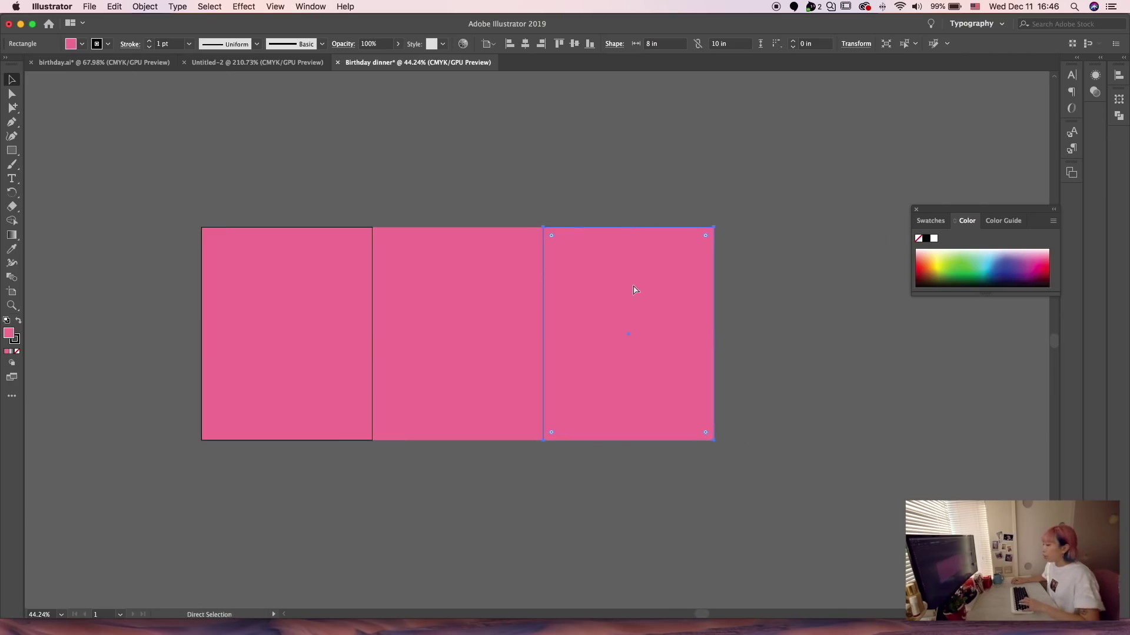
{"action": "key", "text": "super+d"}
{"action": "key", "text": "super+d"}
{"action": "scroll", "coordinate": [633, 285], "scroll_direction": "right", "scroll_amount": 5}
- Select and delete all five pink rectangles, leaving the artboard empty
{"action": "left_click", "coordinate": [295, 301]}
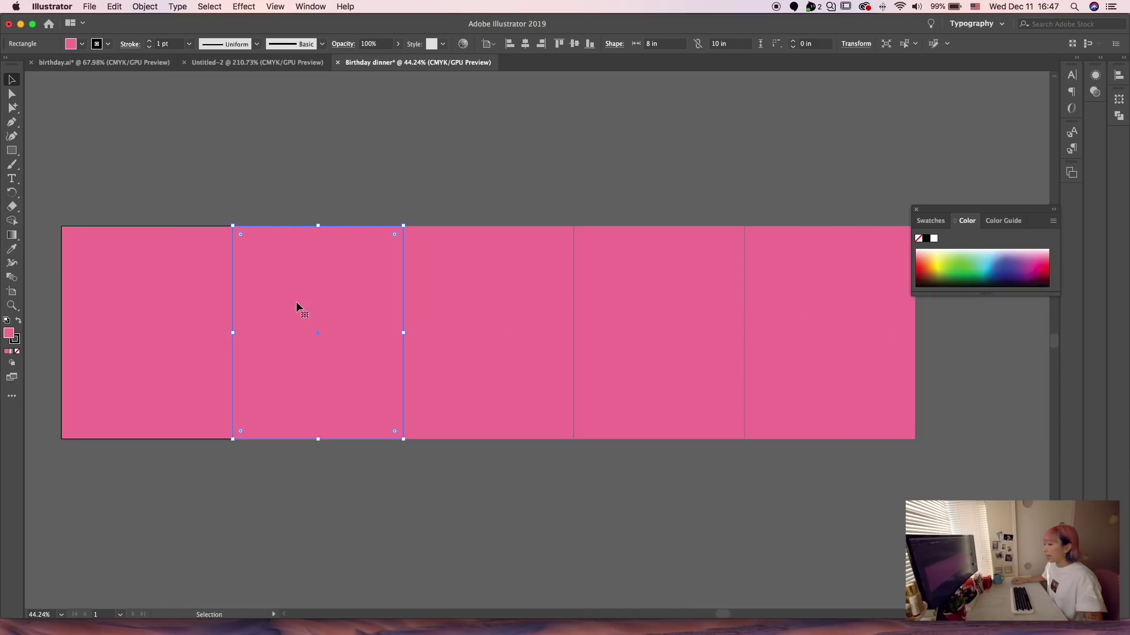
{"action": "left_click", "coordinate": [476, 301]}
{"action": "left_click", "coordinate": [597, 306]}
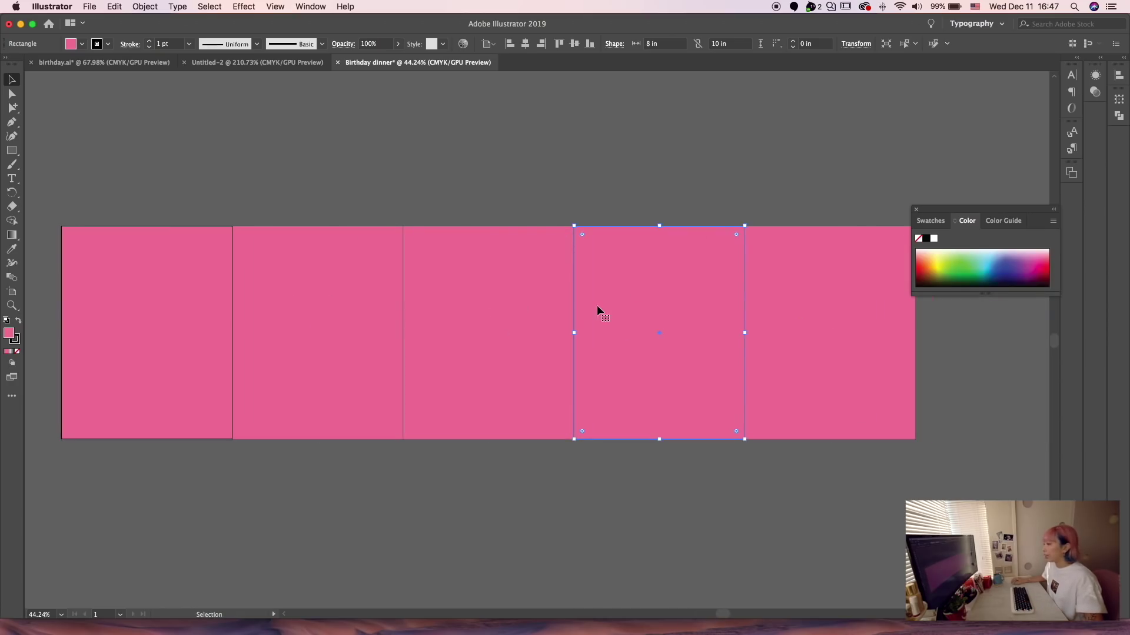
{"action": "left_click", "coordinate": [805, 305]}
{"action": "scroll", "coordinate": [807, 305], "scroll_direction": "down", "scroll_amount": 1}
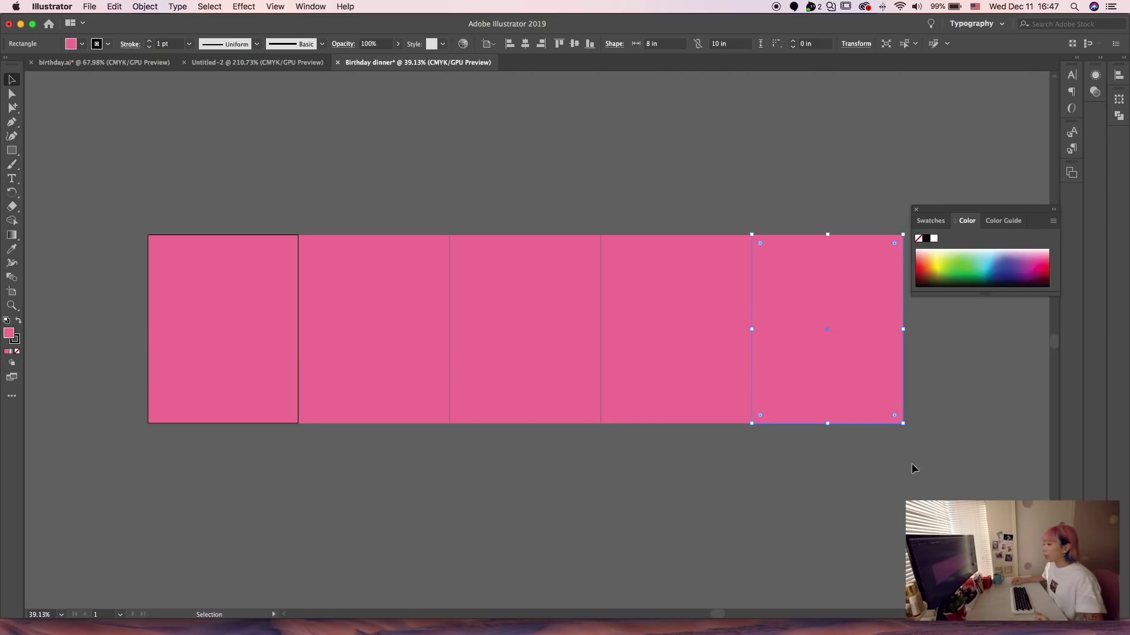
{"action": "left_click_drag", "start_coordinate": [390, 332], "coordinate": [389, 331]}
{"action": "scroll", "coordinate": [523, 438], "scroll_direction": "up", "scroll_amount": 1}
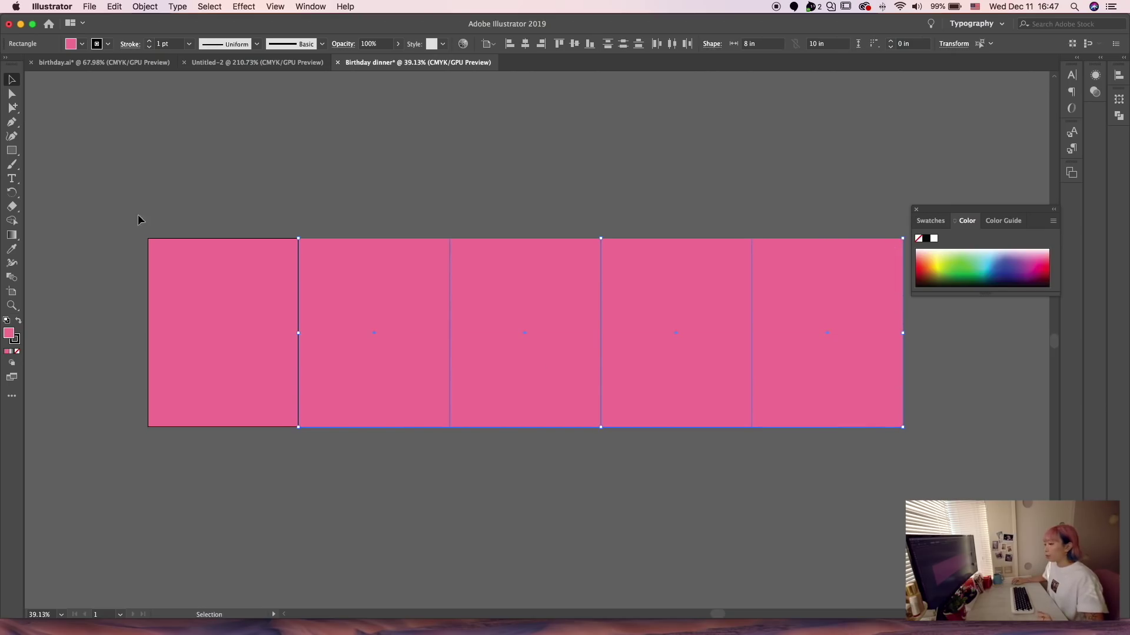
{"action": "left_click", "coordinate": [180, 250], "text": "shift"}
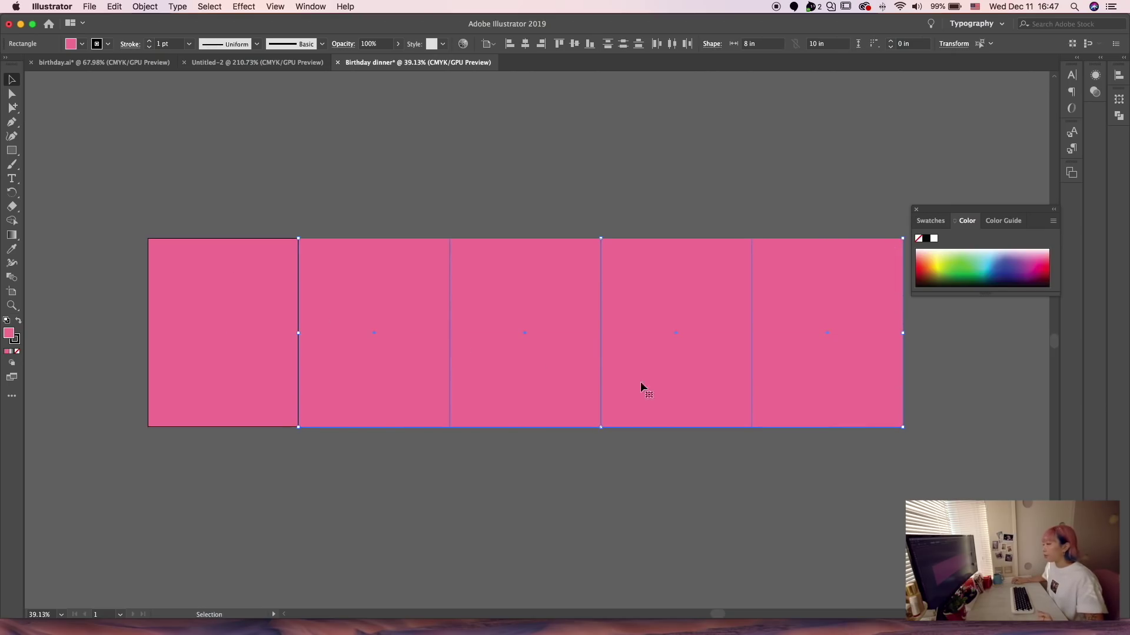
{"action": "left_click_drag", "start_coordinate": [832, 468], "coordinate": [404, 367]}
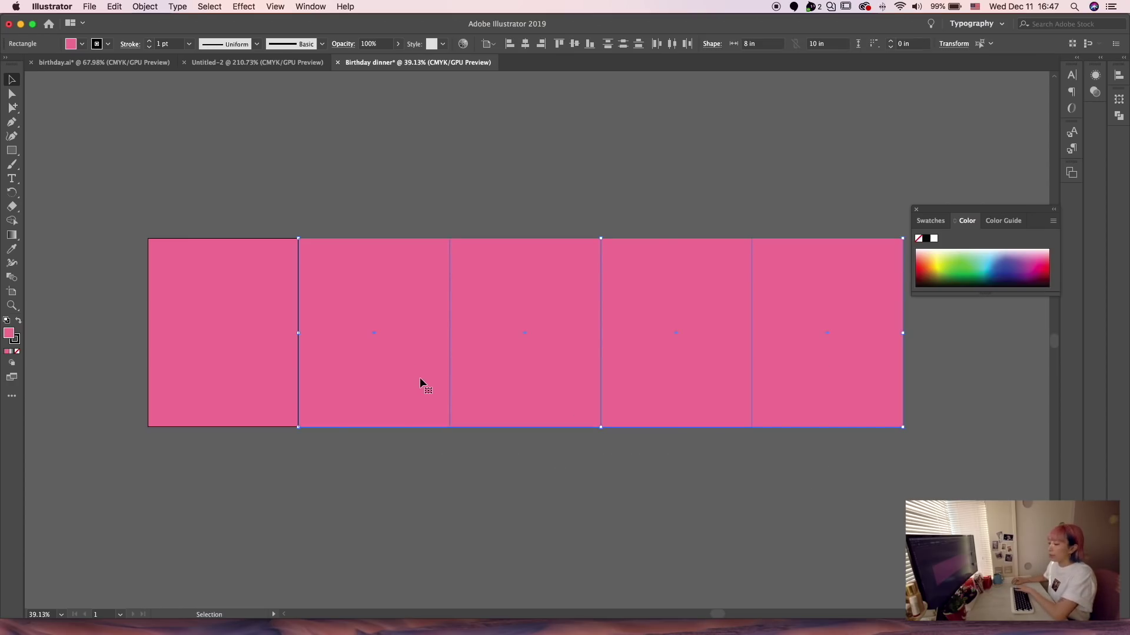
{"action": "key", "text": "Delete"}
{"action": "scroll", "coordinate": [419, 376], "scroll_direction": "left", "scroll_amount": 4}
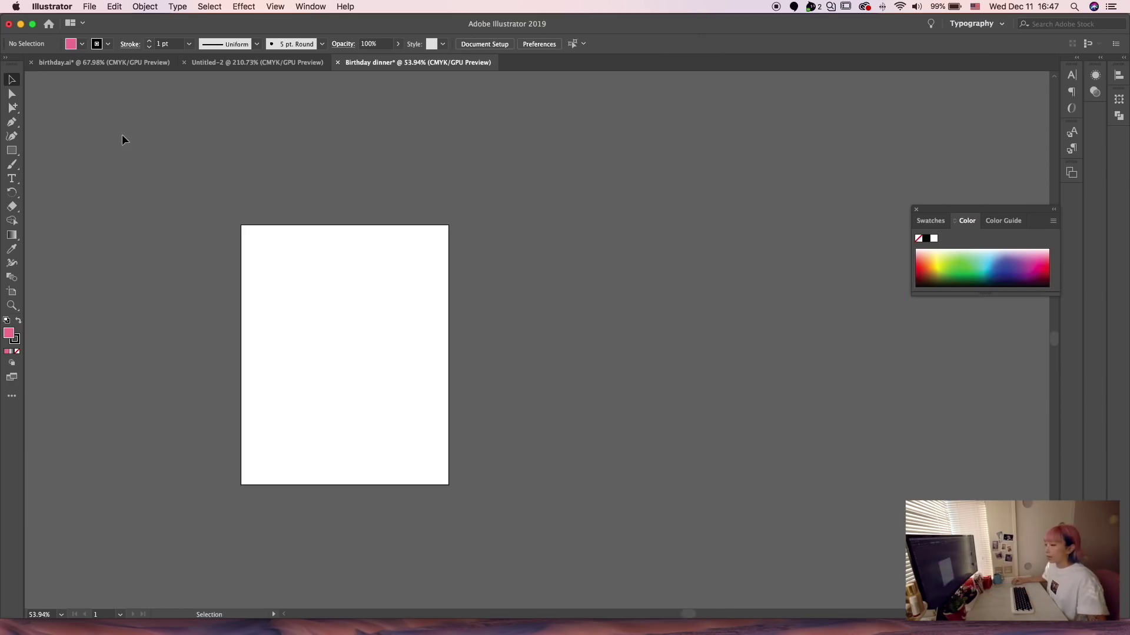
- Add a second 8 by 10 in artboard and move it flush against the right edge of the first
{"action": "scroll", "coordinate": [131, 326], "scroll_direction": "down", "scroll_amount": 2}
{"action": "scroll", "coordinate": [131, 326], "scroll_direction": "left", "scroll_amount": 2}
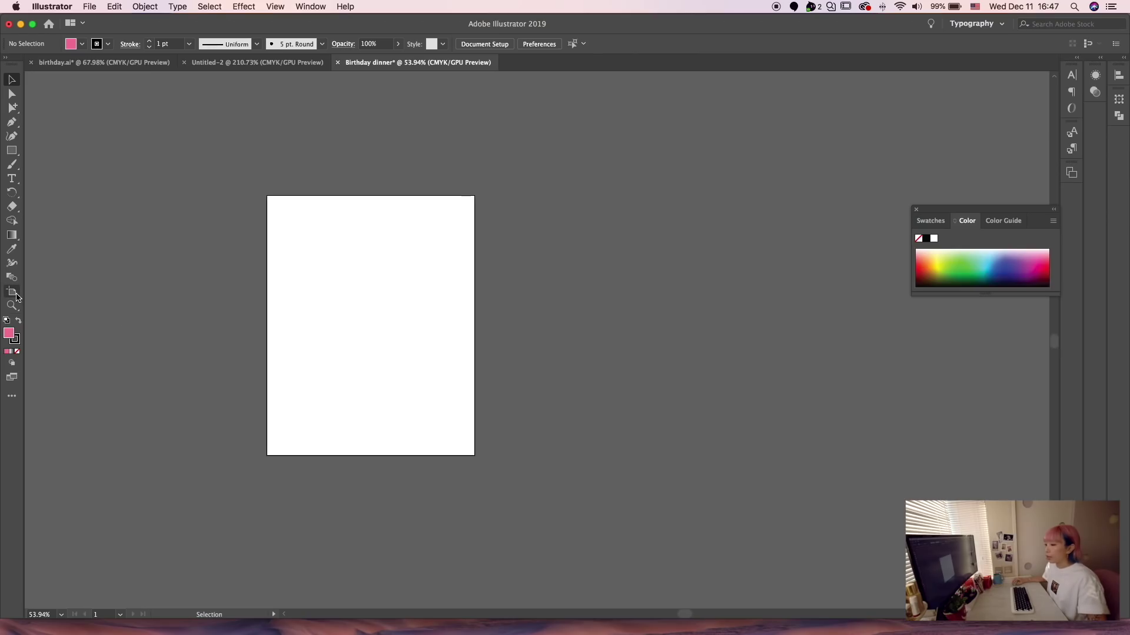
{"action": "left_click", "coordinate": [13, 293]}
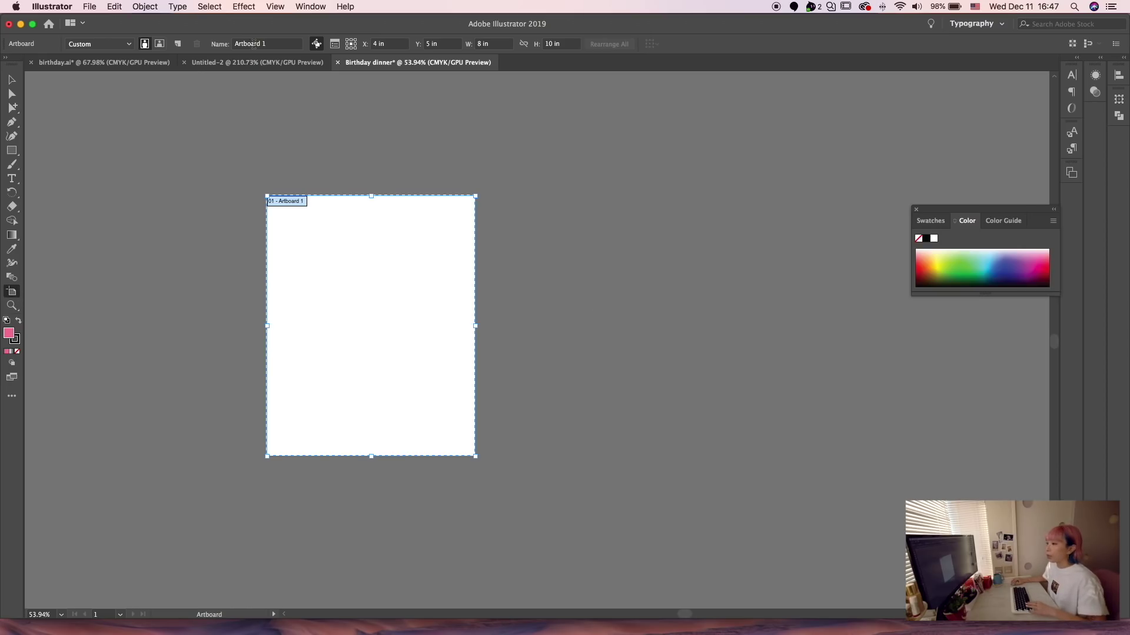
{"action": "left_click", "coordinate": [179, 44]}
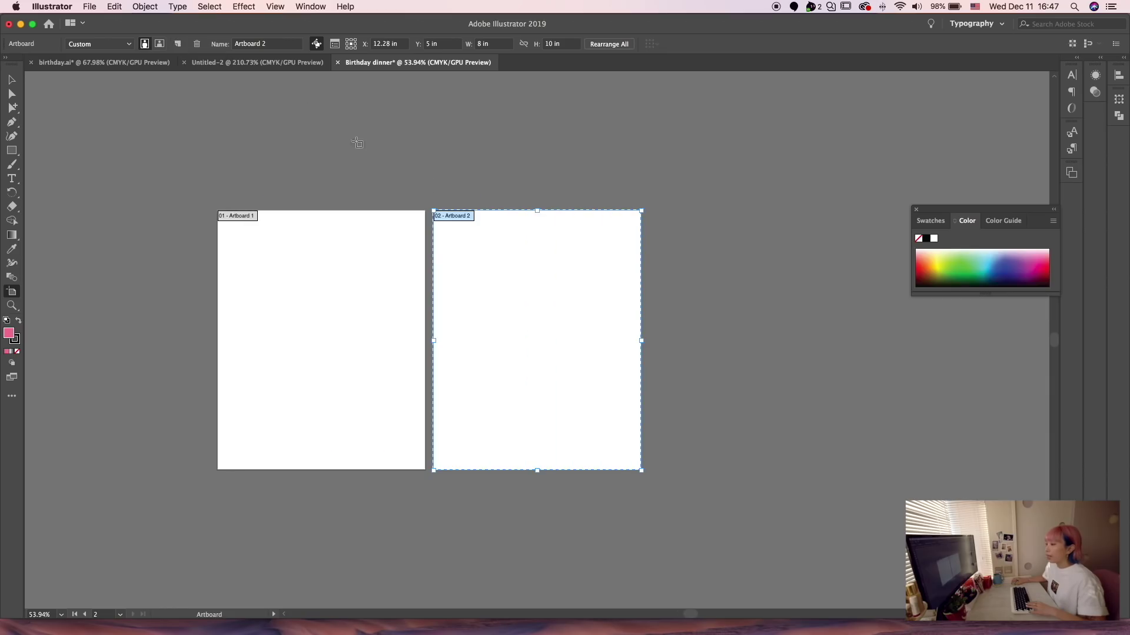
{"action": "left_click_drag", "start_coordinate": [515, 267], "coordinate": [509, 268]}
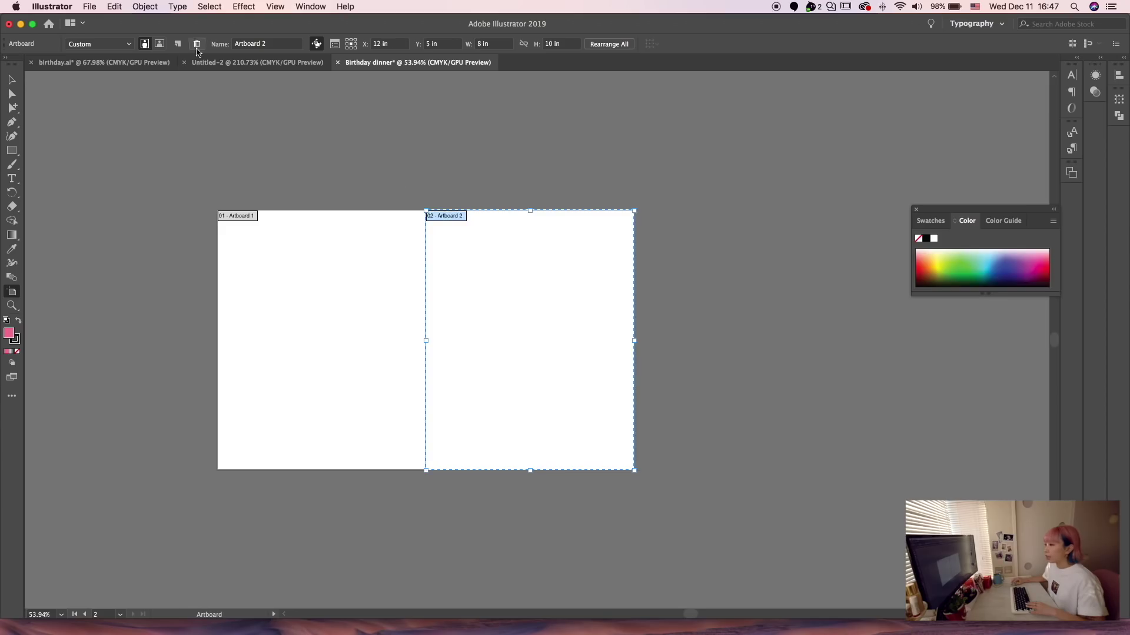
- Add three more artboards, each flush against the previous one, to make a row of five, and leave artboard editing
{"action": "left_click", "coordinate": [178, 43]}
{"action": "left_click_drag", "start_coordinate": [567, 292], "coordinate": [564, 293]}
{"action": "left_click", "coordinate": [178, 44]}
{"action": "left_click_drag", "start_coordinate": [572, 245], "coordinate": [569, 245]}
{"action": "left_click", "coordinate": [178, 44]}
{"action": "scroll", "coordinate": [570, 245], "scroll_direction": "down", "scroll_amount": 2}
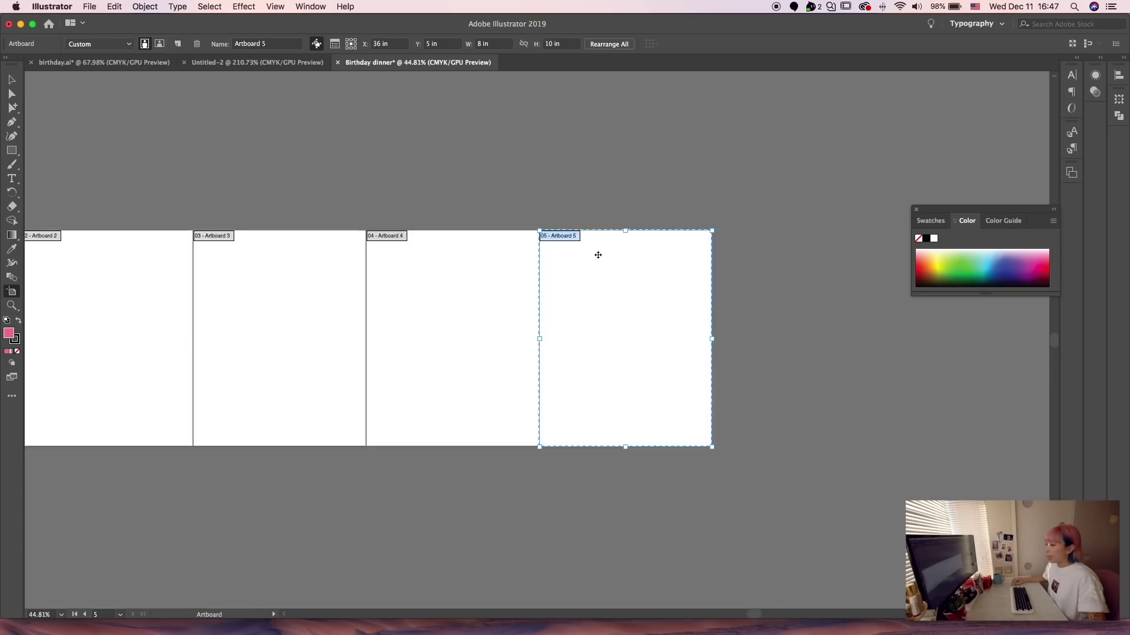
{"action": "scroll", "coordinate": [598, 255], "scroll_direction": "down", "scroll_amount": 2}
{"action": "scroll", "coordinate": [434, 292], "scroll_direction": "up", "scroll_amount": 3}
{"action": "scroll", "coordinate": [434, 291], "scroll_direction": "down", "scroll_amount": 3}
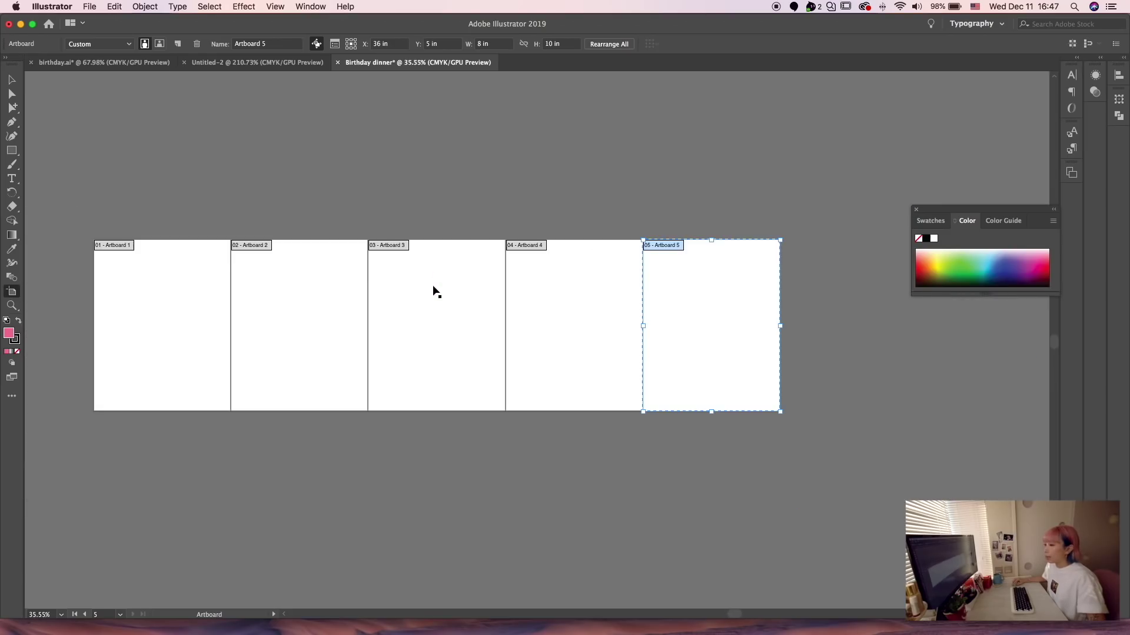
{"action": "left_click", "coordinate": [13, 79]}
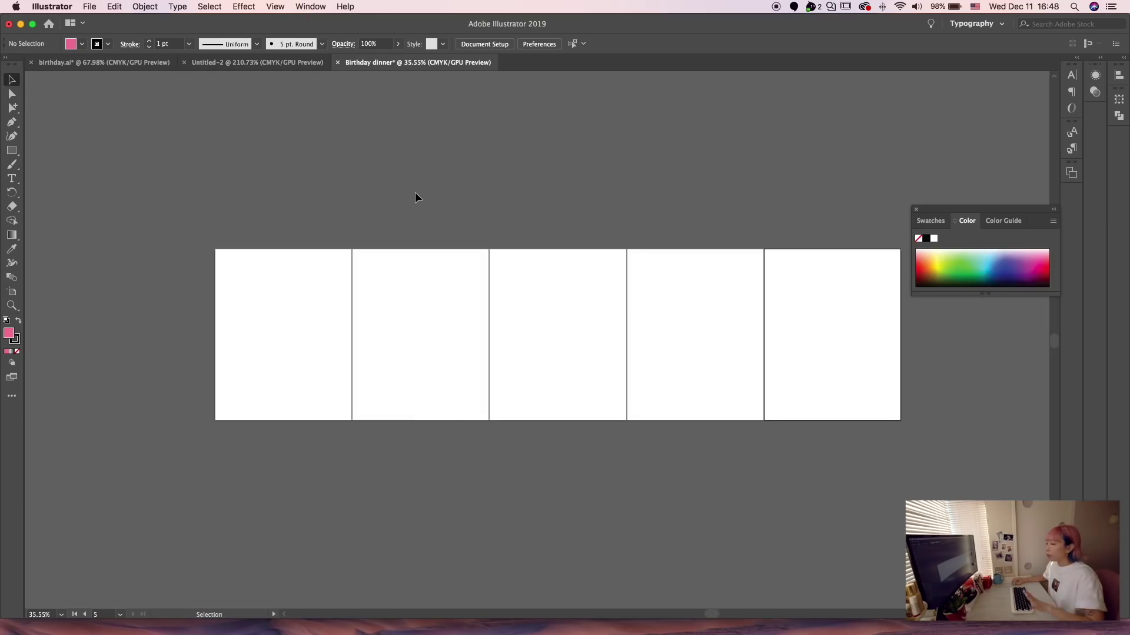
{"action": "left_click", "coordinate": [12, 150]}
{"action": "left_click_drag", "start_coordinate": [215, 249], "coordinate": [394, 253]}
{"action": "scroll", "coordinate": [394, 252], "scroll_direction": "up", "scroll_amount": 5}
{"action": "key", "text": "super+z"}
{"action": "scroll", "coordinate": [394, 252], "scroll_direction": "down", "scroll_amount": 1}
{"action": "scroll", "coordinate": [394, 252], "scroll_direction": "down", "scroll_amount": 3}
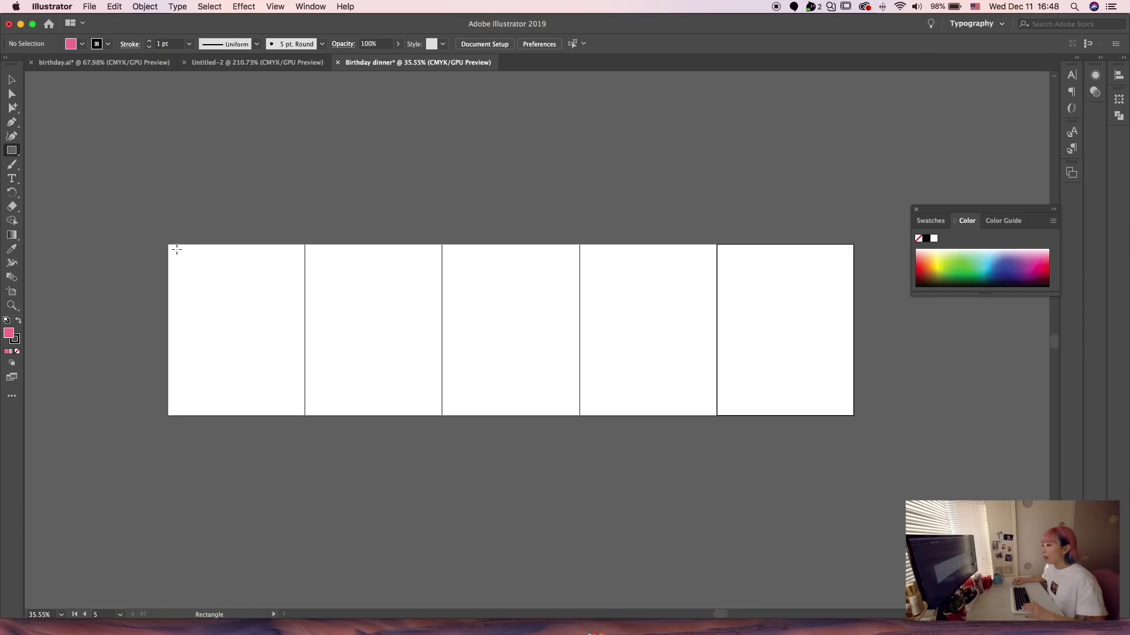
- Draw a pink 40 by 10 in rectangle spanning all five artboards and deselect it
{"action": "left_click_drag", "start_coordinate": [169, 244], "coordinate": [854, 416]}
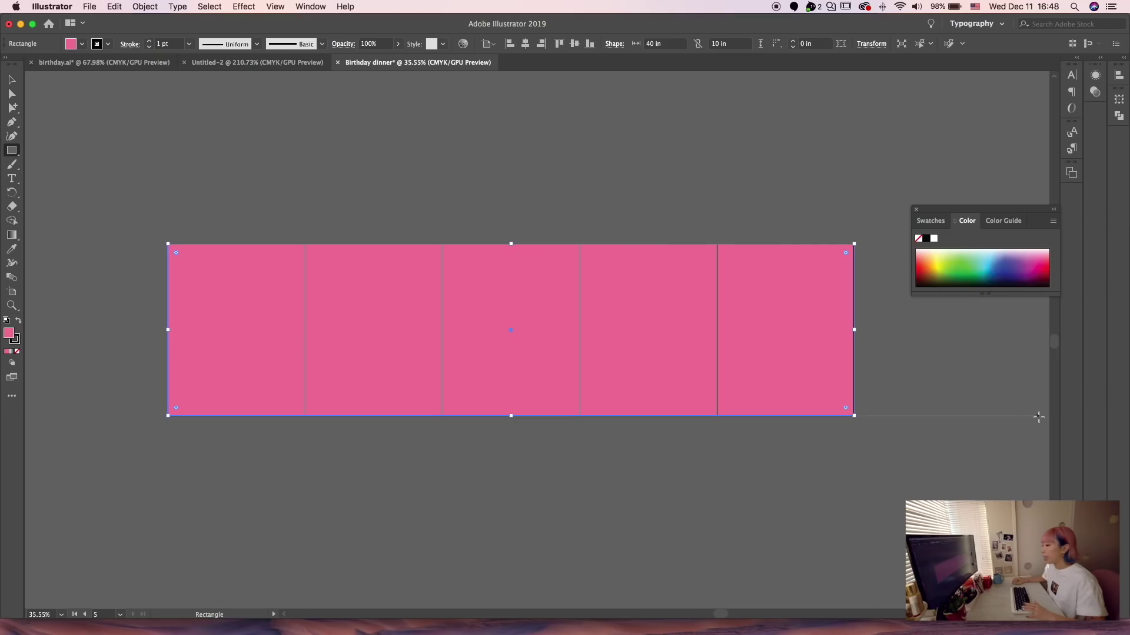
{"action": "scroll", "coordinate": [154, 221], "scroll_direction": "up", "scroll_amount": 1}
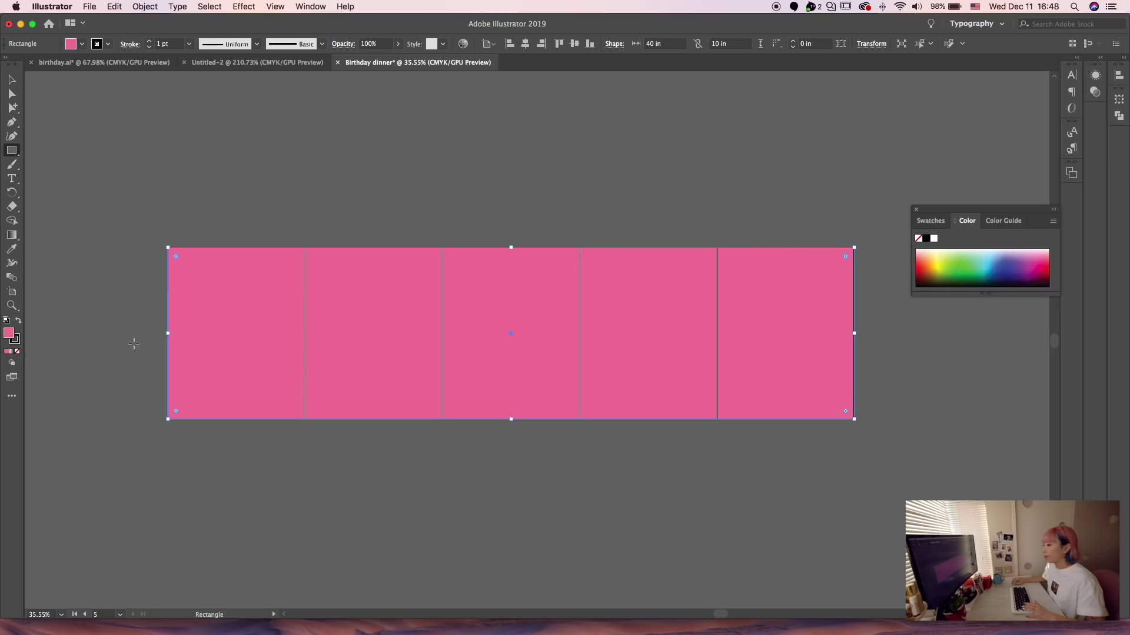
{"action": "left_click", "coordinate": [12, 79]}
{"action": "scroll", "coordinate": [213, 151], "scroll_direction": "down", "scroll_amount": 3}
{"action": "scroll", "coordinate": [330, 235], "scroll_direction": "down", "scroll_amount": 1}
{"action": "left_click", "coordinate": [387, 199]}
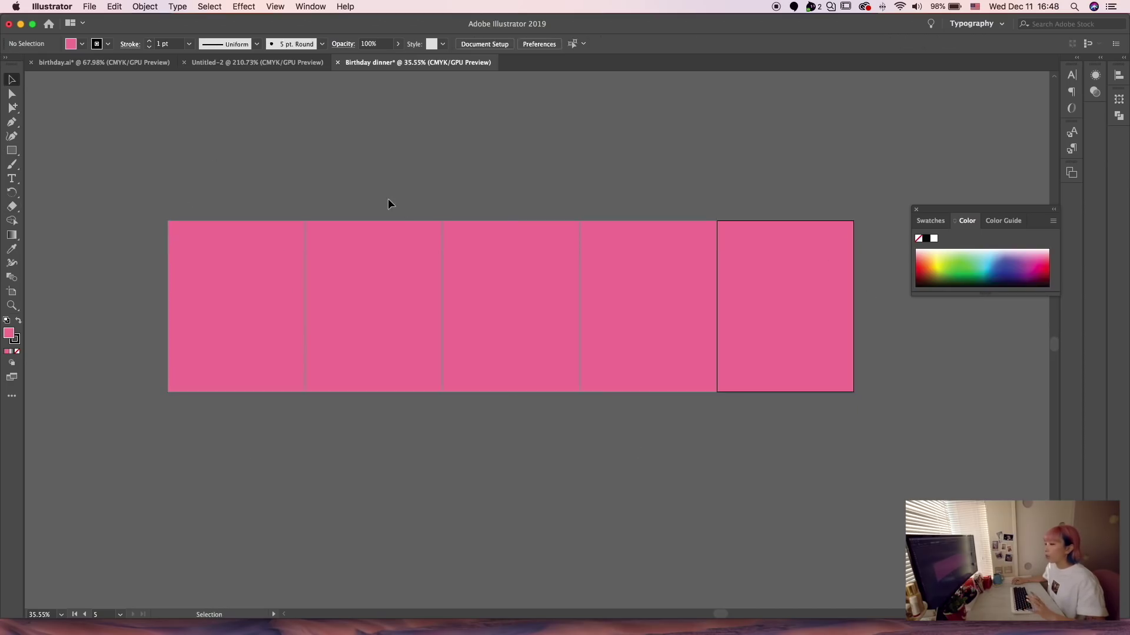
- Move the pink rectangle up off the artboards and bring it back over all five
{"action": "left_click_drag", "start_coordinate": [357, 280], "coordinate": [359, 101]}
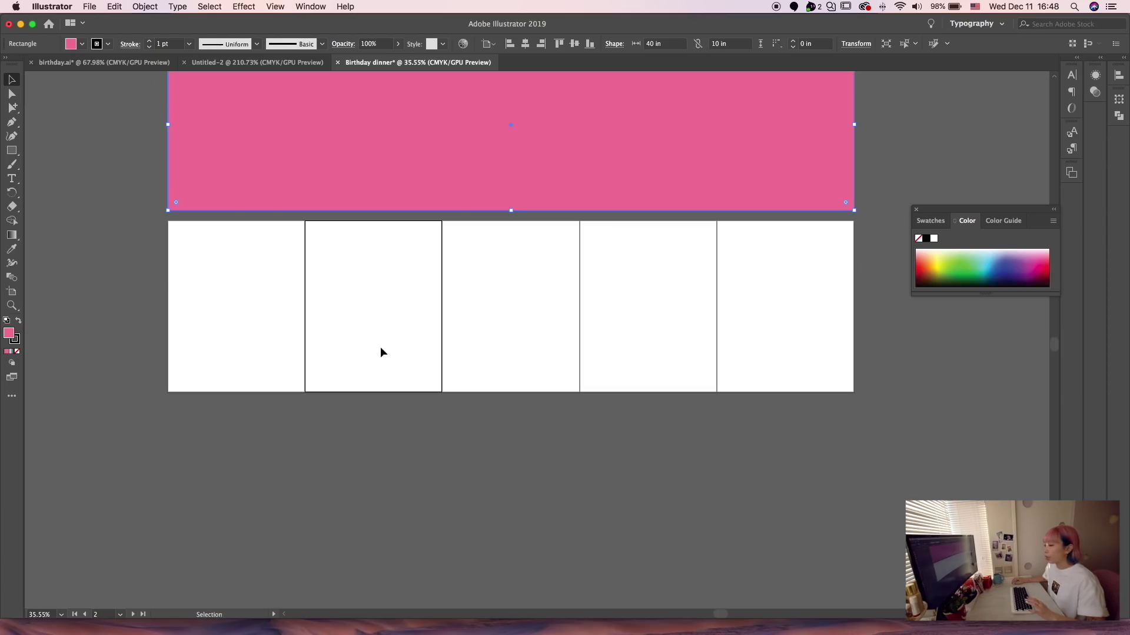
{"action": "left_click_drag", "start_coordinate": [575, 302], "coordinate": [570, 341]}
{"action": "left_click", "coordinate": [431, 459]}
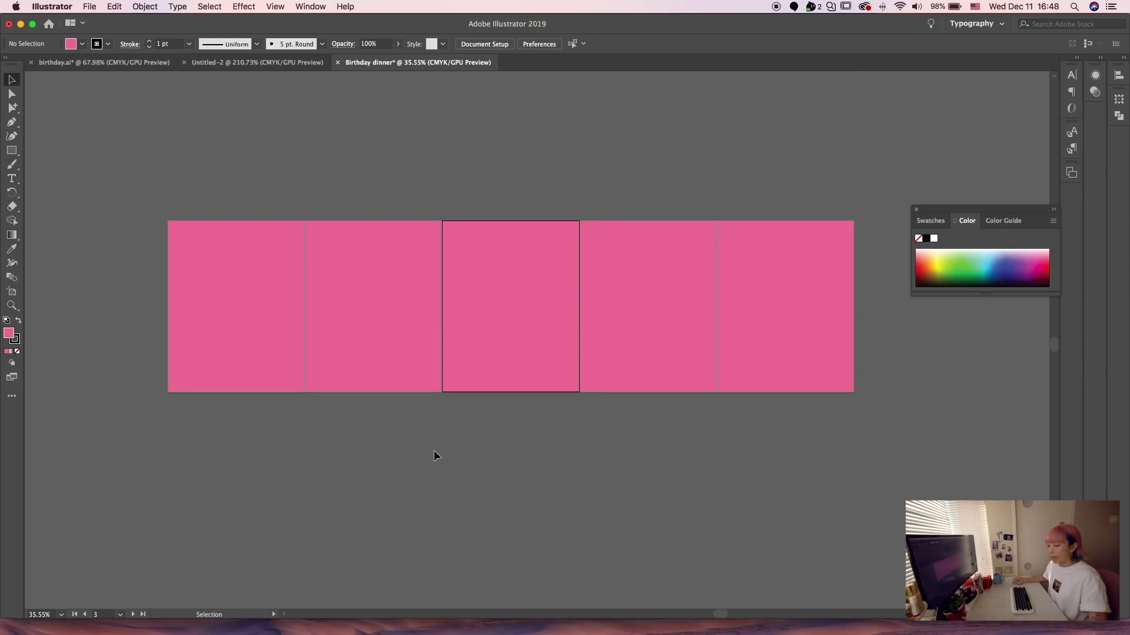
{"action": "scroll", "coordinate": [448, 412], "scroll_direction": "up", "scroll_amount": 1}
{"action": "scroll", "coordinate": [447, 412], "scroll_direction": "left", "scroll_amount": 2}
{"action": "left_click", "coordinate": [451, 336]}
{"action": "left_click", "coordinate": [541, 154]}
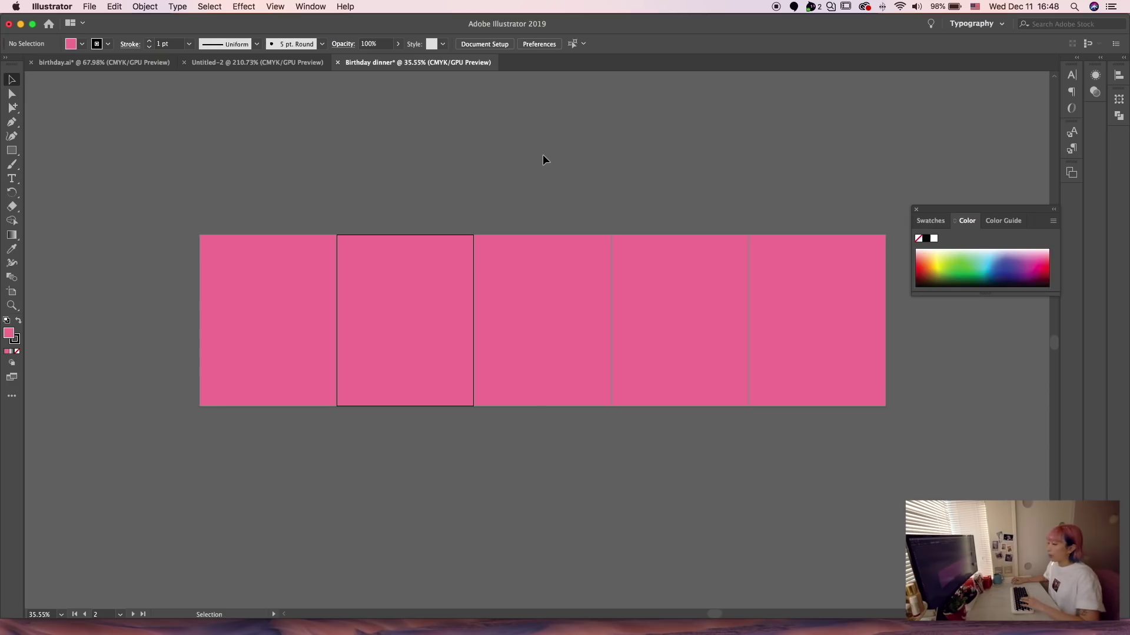
{"action": "scroll", "coordinate": [543, 156], "scroll_direction": "up", "scroll_amount": 2}
{"action": "scroll", "coordinate": [542, 154], "scroll_direction": "down", "scroll_amount": 2}
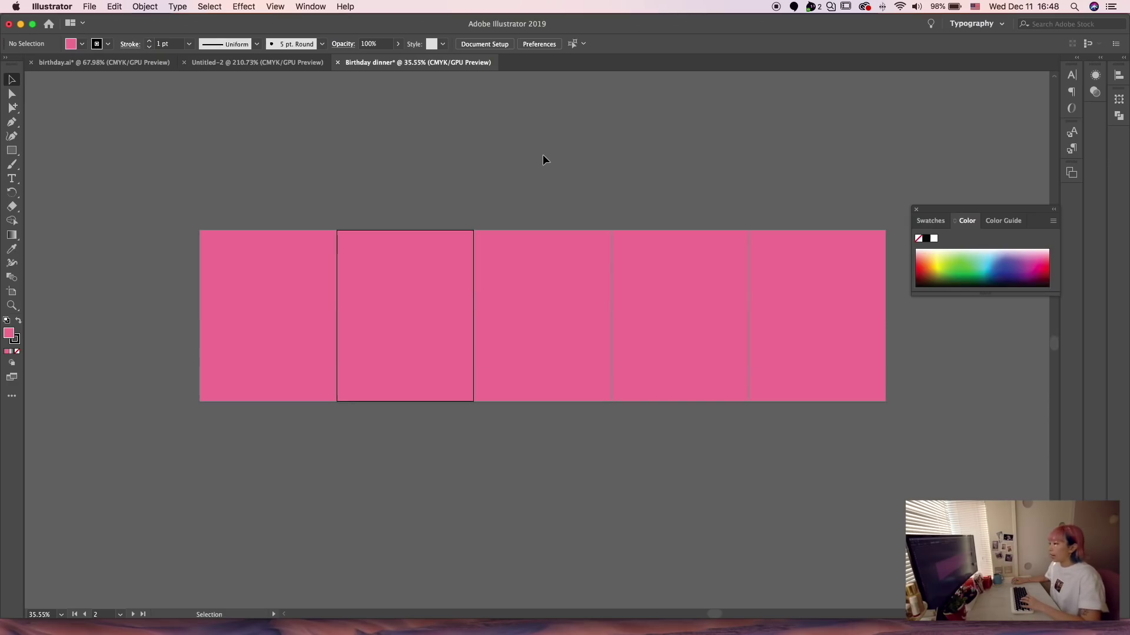
- Paste the olive-to-dark-brown gradient rectangle and position it just above the pink rectangle with their side edges aligned
{"action": "key", "text": "ctrl+v"}
{"action": "left_click_drag", "start_coordinate": [512, 339], "coordinate": [341, 135]}
{"action": "left_click_drag", "start_coordinate": [343, 136], "coordinate": [350, 139]}
{"action": "left_click_drag", "start_coordinate": [542, 184], "coordinate": [885, 271]}
{"action": "left_click_drag", "start_coordinate": [792, 191], "coordinate": [791, 146]}
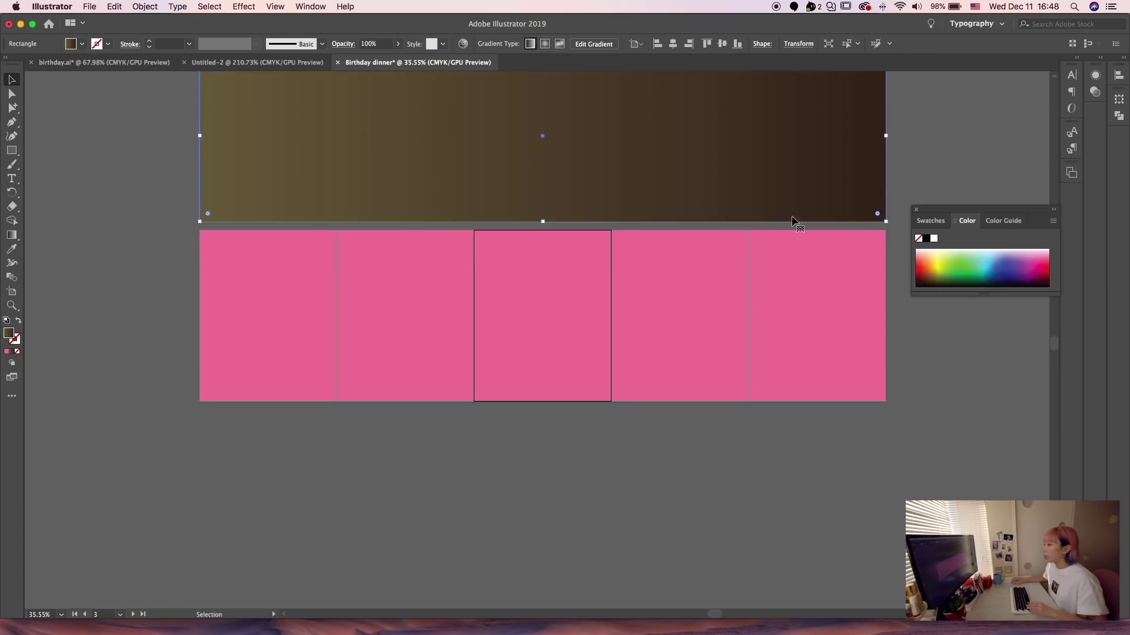
{"action": "scroll", "coordinate": [902, 180], "scroll_direction": "up", "scroll_amount": 2}
{"action": "left_click", "coordinate": [902, 180]}
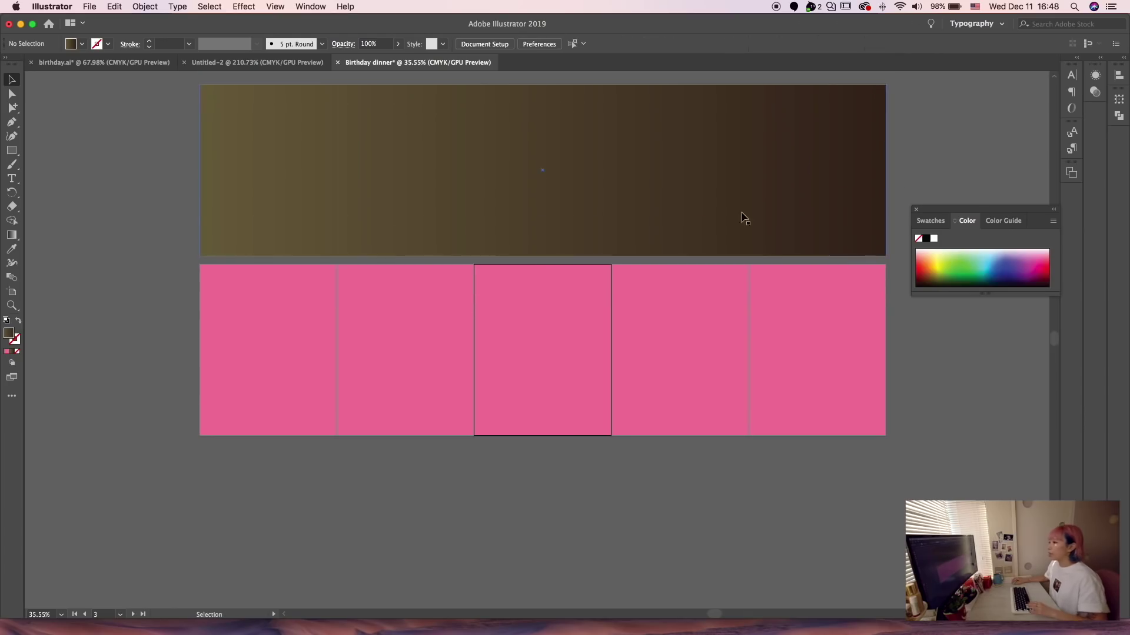
{"action": "left_click", "coordinate": [261, 355]}
{"action": "left_click", "coordinate": [85, 231]}
{"action": "left_click", "coordinate": [222, 191]}
{"action": "left_click", "coordinate": [141, 239]}
{"action": "left_click", "coordinate": [222, 271]}
{"action": "left_click", "coordinate": [133, 267]}
{"action": "scroll", "coordinate": [418, 329], "scroll_direction": "down", "scroll_amount": 1}
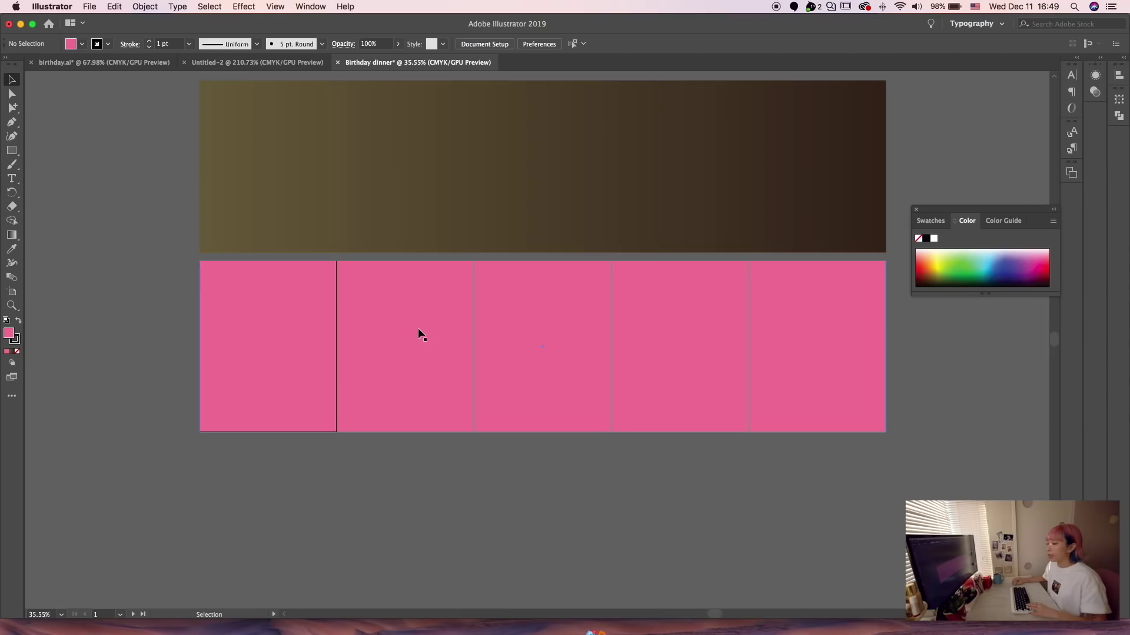
- Fill the pink rectangle with the white-to-black linear gradient swatch and select its end color stops with the Gradient tool
{"action": "left_click", "coordinate": [260, 301]}
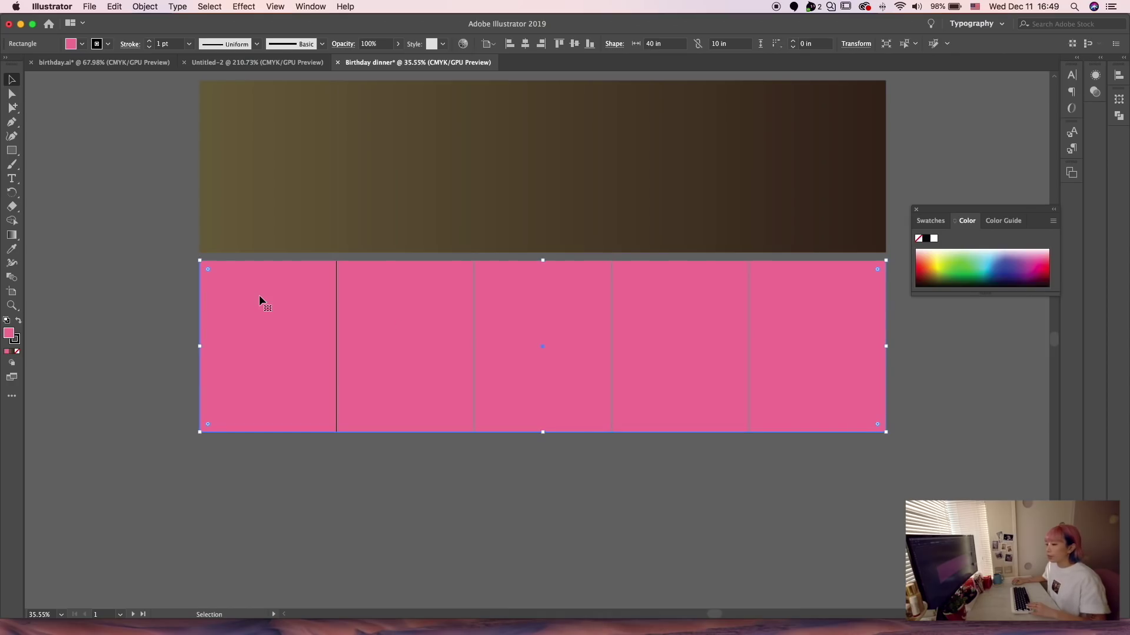
{"action": "left_click", "coordinate": [15, 237]}
{"action": "left_click", "coordinate": [81, 45]}
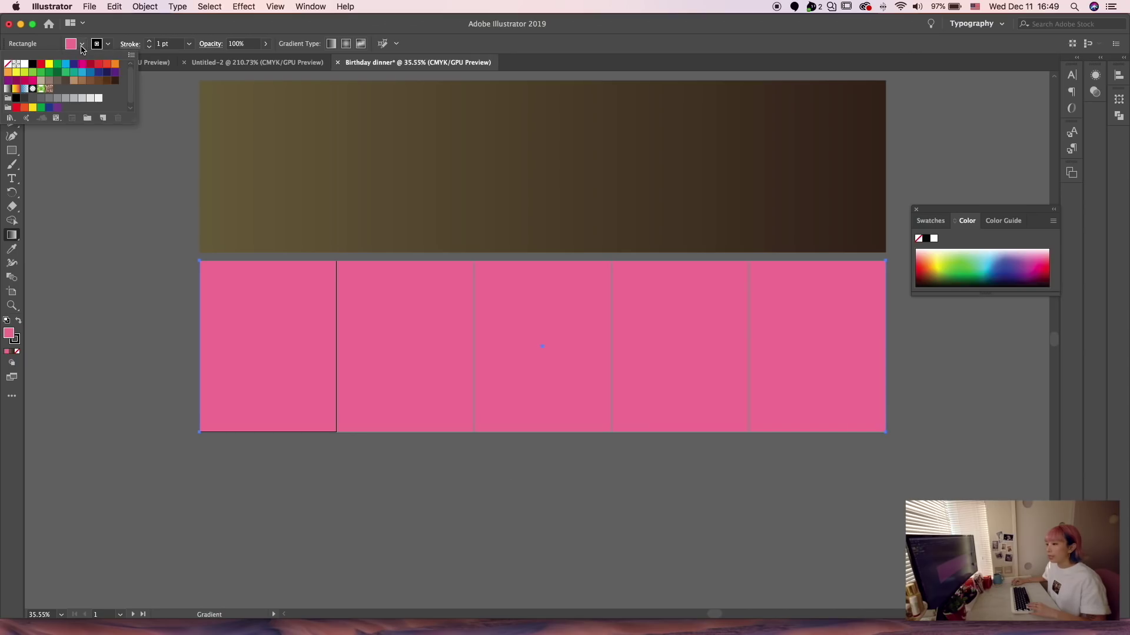
{"action": "left_click", "coordinate": [8, 89]}
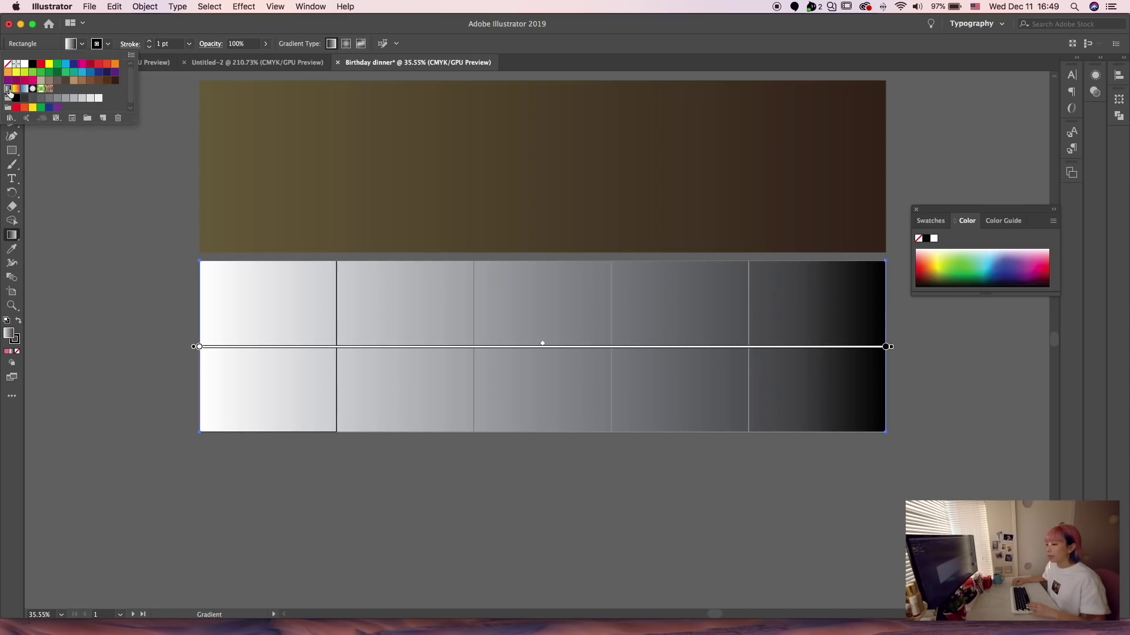
{"action": "left_click_drag", "start_coordinate": [199, 347], "coordinate": [184, 365]}
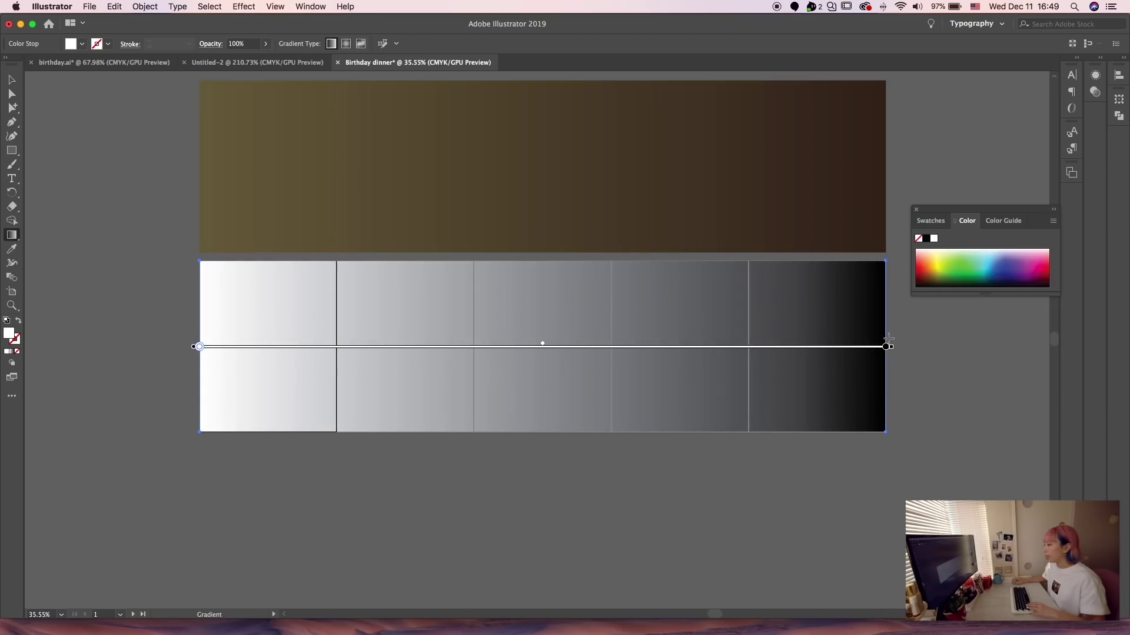
{"action": "mouse_move", "coordinate": [887, 350]}
{"action": "left_mouse_down"}
{"action": "mouse_move", "coordinate": [535, 363]}
{"action": "mouse_move", "coordinate": [404, 347]}
{"action": "mouse_move", "coordinate": [885, 347]}
{"action": "left_mouse_up"}
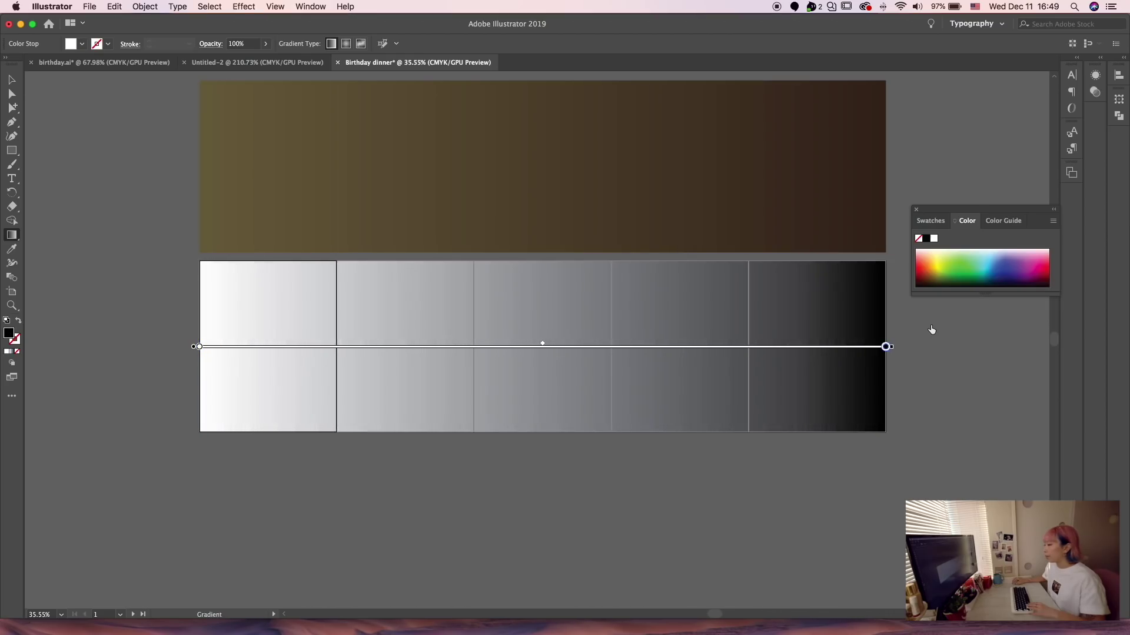
- Add a gradient color stop, move it to about 25% along the rectangle, and set its cyan to 80%
{"action": "scroll", "coordinate": [259, 354], "scroll_direction": "up", "scroll_amount": 1}
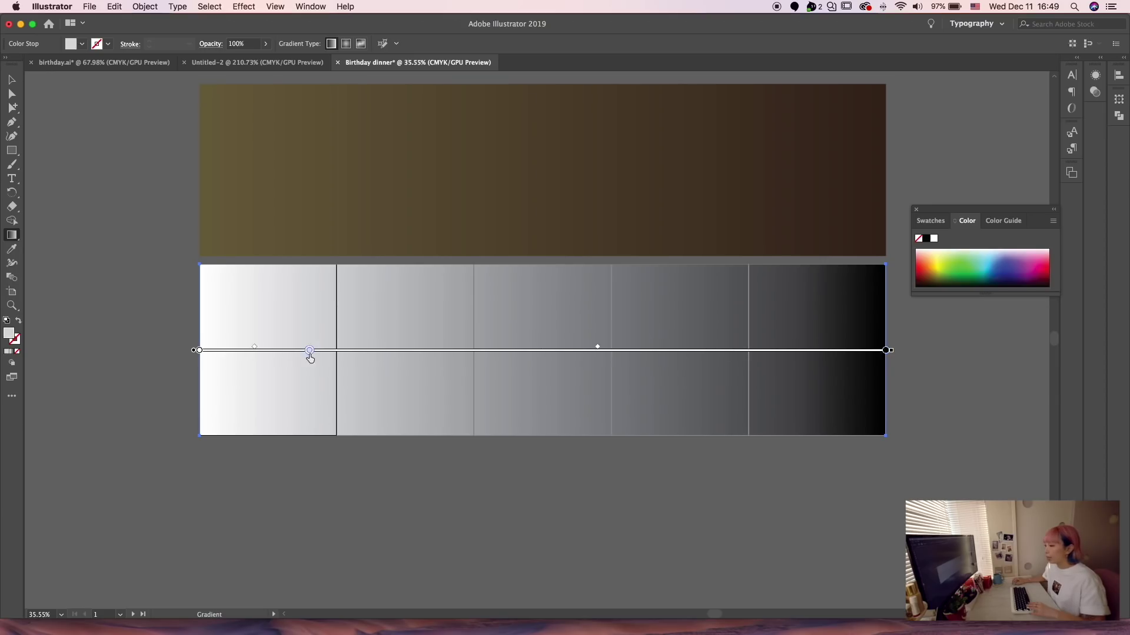
{"action": "left_click_drag", "start_coordinate": [309, 352], "coordinate": [372, 351]}
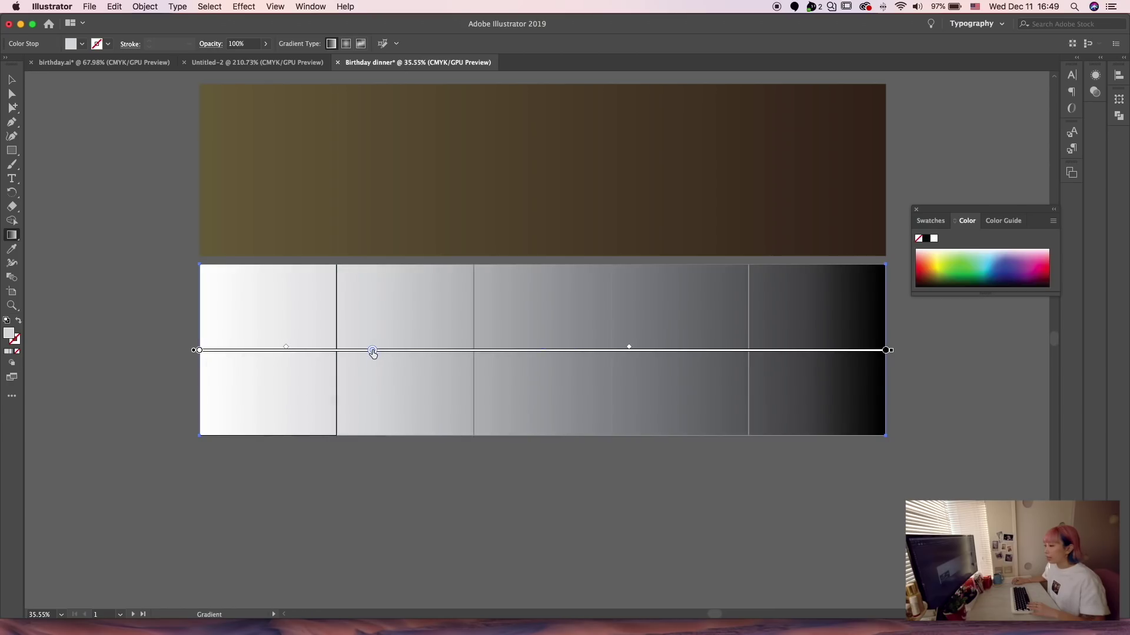
{"action": "double_click", "coordinate": [372, 351]}
{"action": "left_click", "coordinate": [222, 391]}
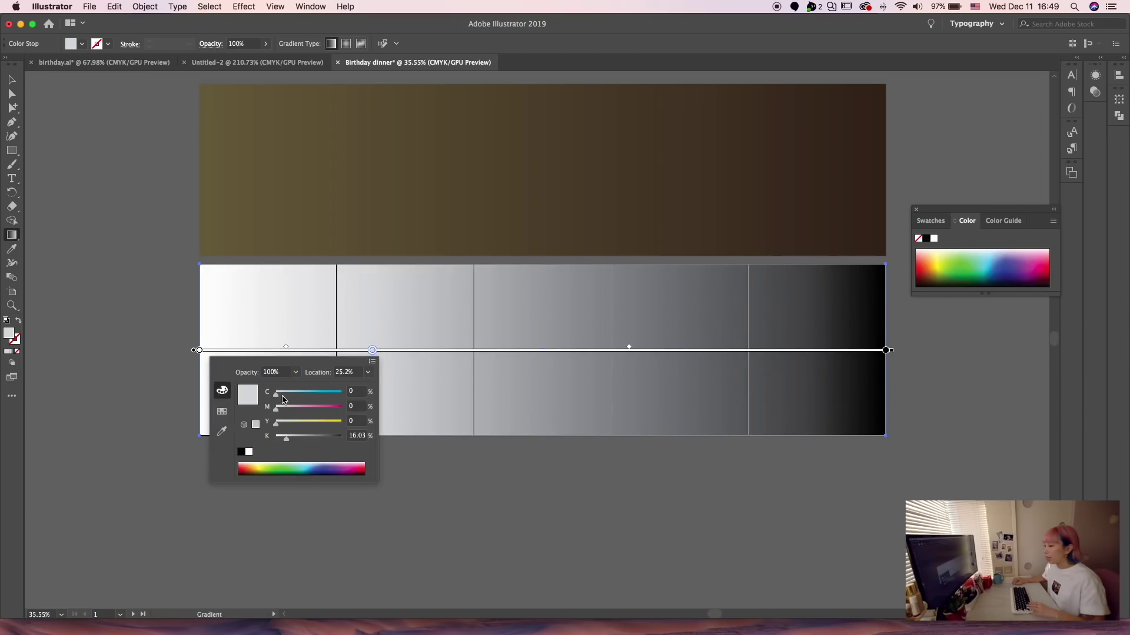
{"action": "left_click_drag", "start_coordinate": [276, 395], "coordinate": [329, 394]}
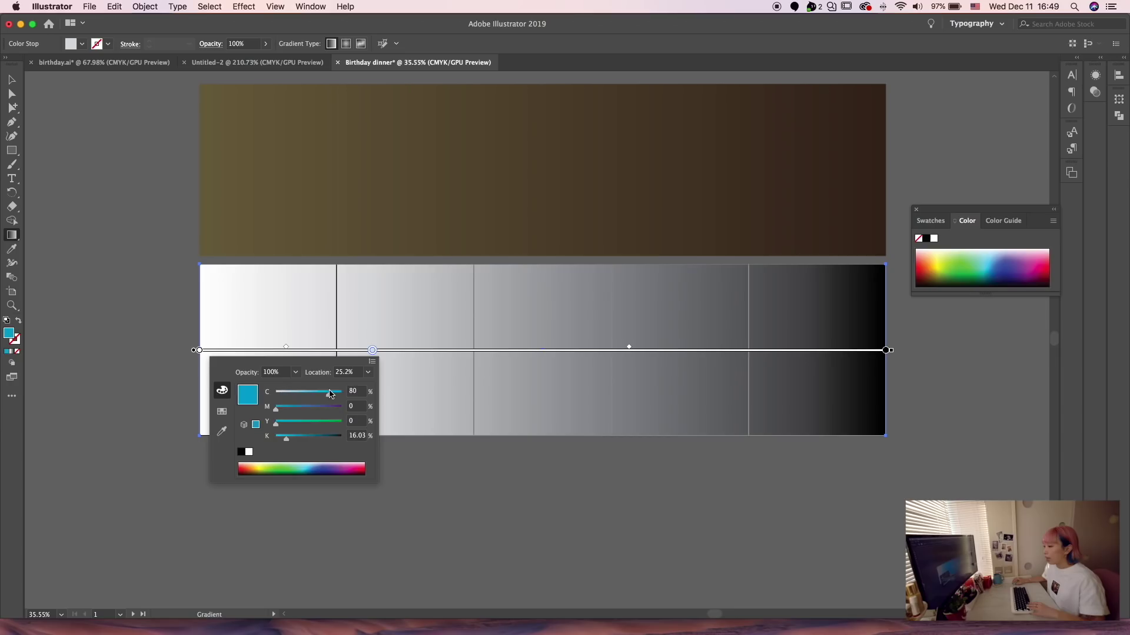
- Add another gradient color stop at about 72% and color it yellow
{"action": "left_click", "coordinate": [695, 350]}
{"action": "double_click", "coordinate": [695, 350]}
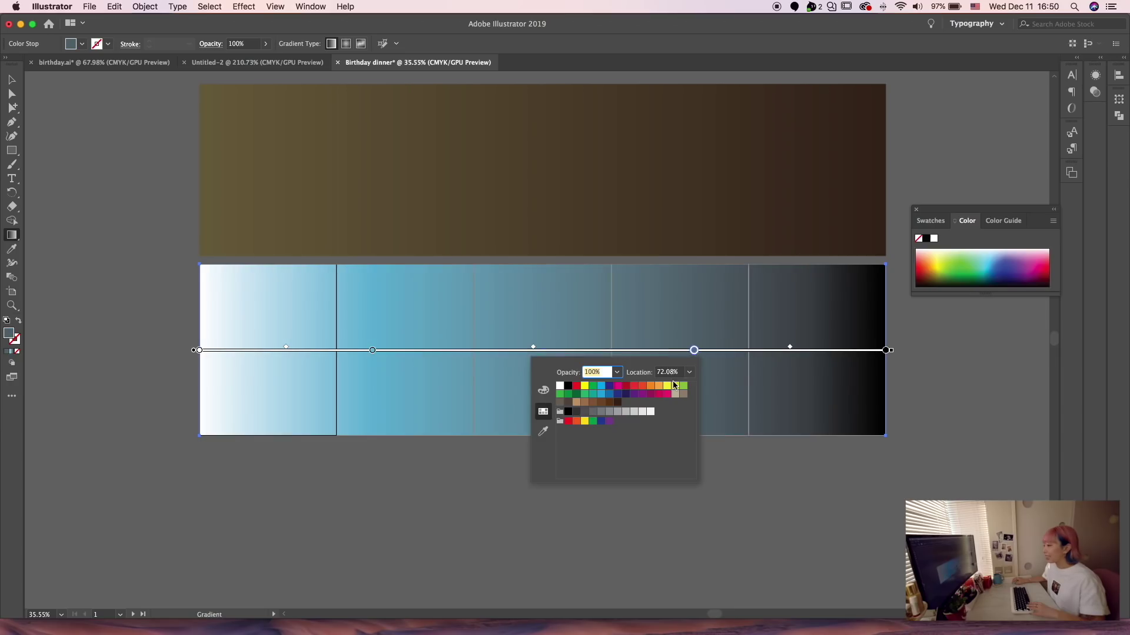
{"action": "left_click", "coordinate": [669, 387]}
{"action": "left_click", "coordinate": [636, 526]}
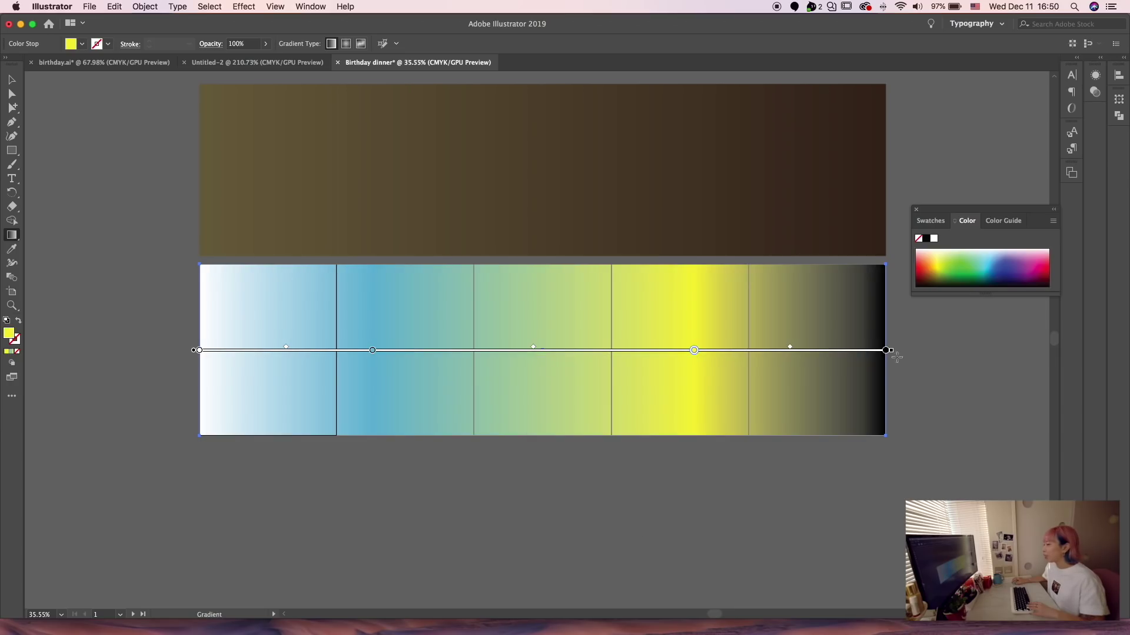
{"action": "left_click_drag", "start_coordinate": [886, 351], "coordinate": [814, 434]}
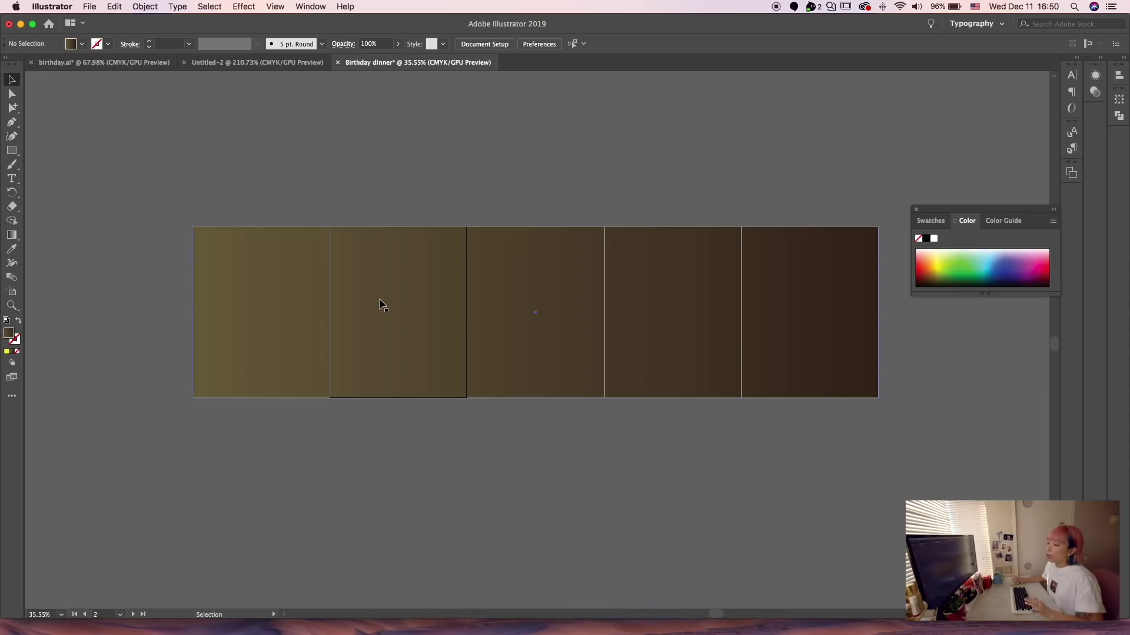
- Place all six JPG photos from the birthday folder as linked images, stacked at one point above the artboards
{"action": "left_click", "coordinate": [89, 7]}
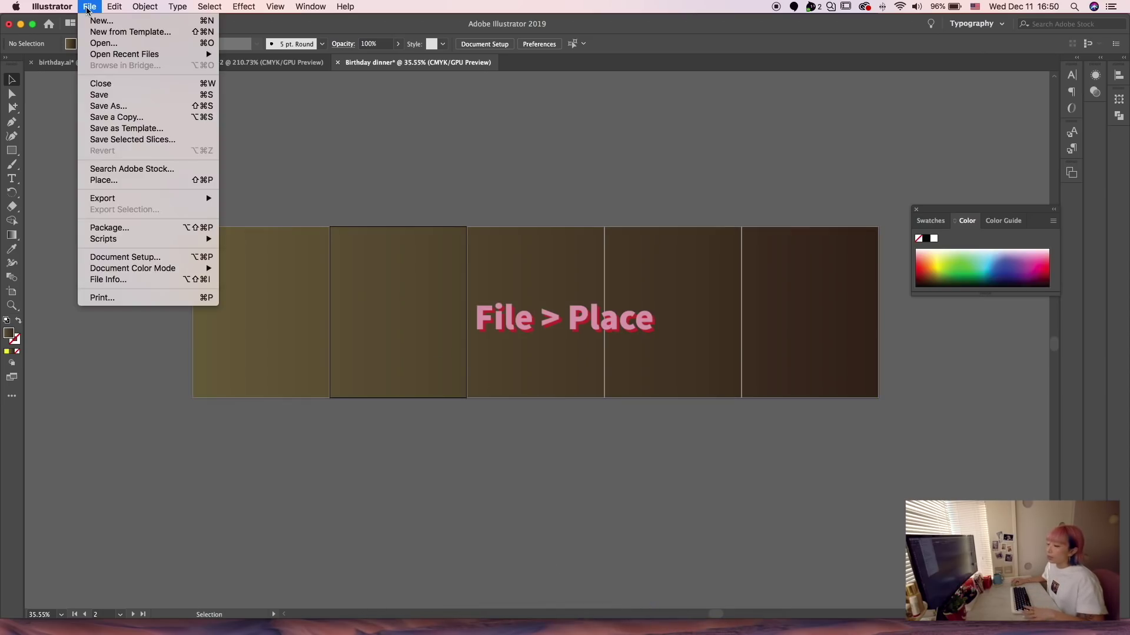
{"action": "left_click", "coordinate": [154, 185]}
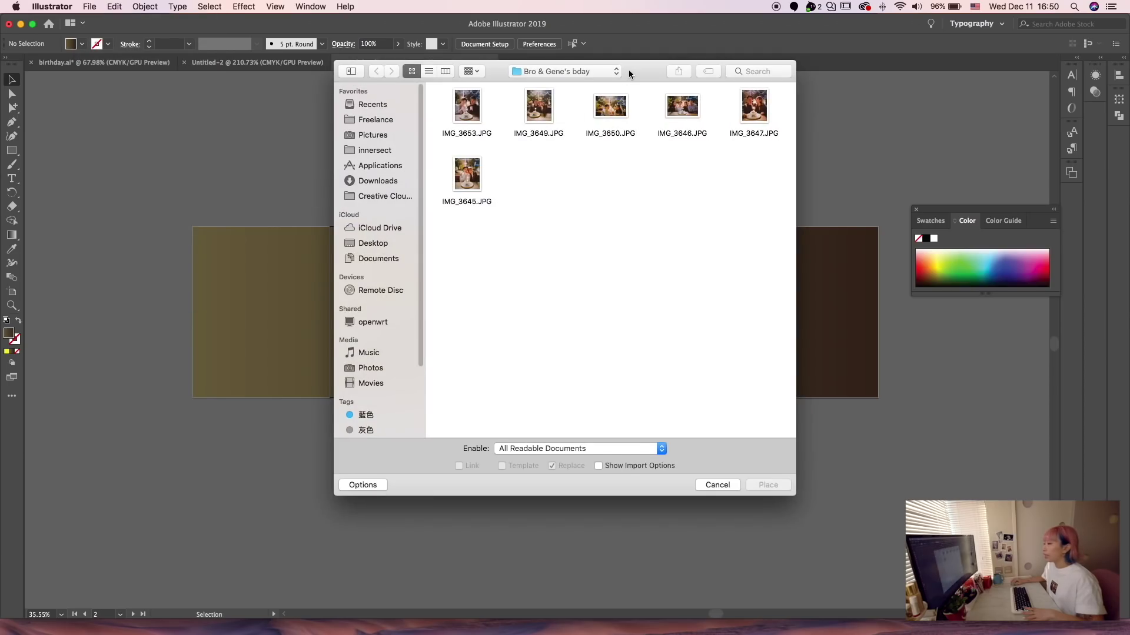
{"action": "left_click_drag", "start_coordinate": [629, 73], "coordinate": [502, 134]}
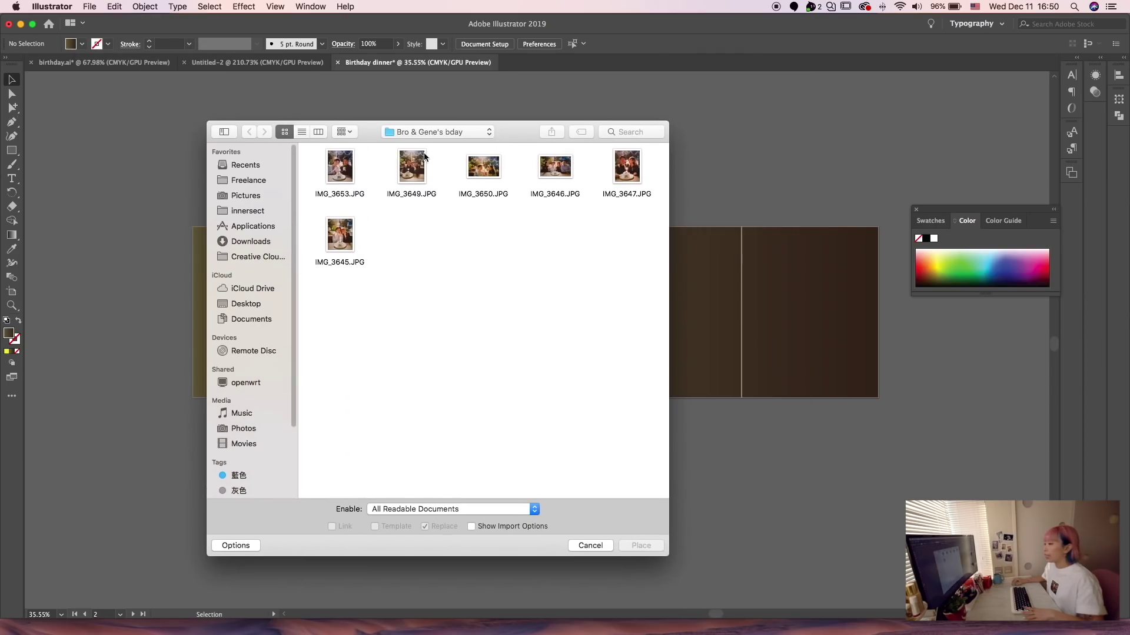
{"action": "left_click_drag", "start_coordinate": [636, 300], "coordinate": [313, 146]}
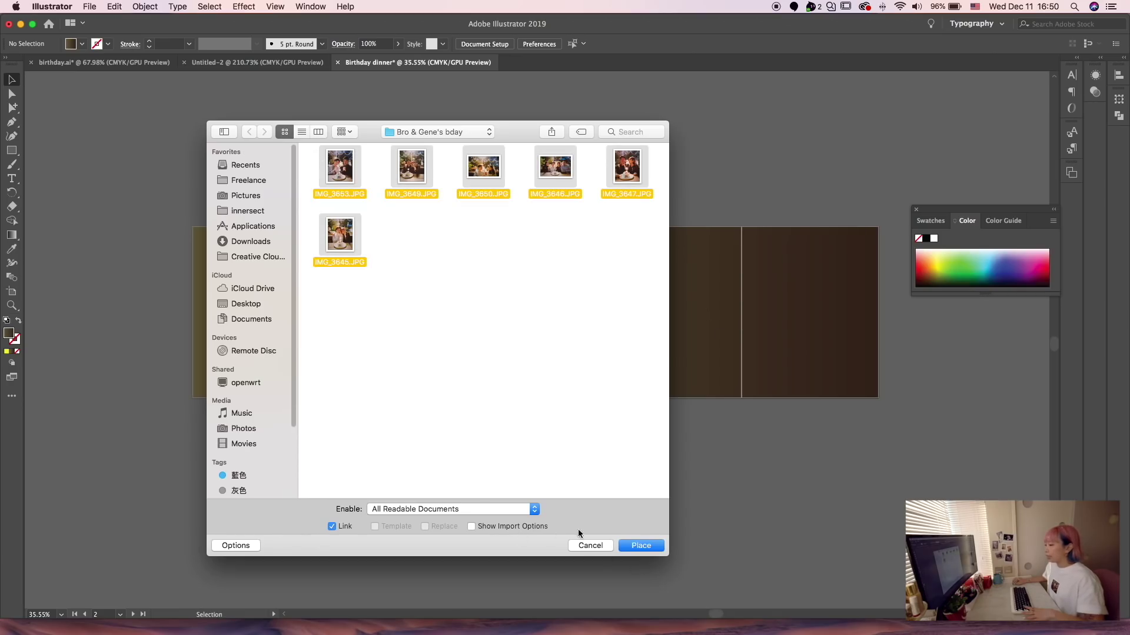
{"action": "left_click", "coordinate": [644, 546]}
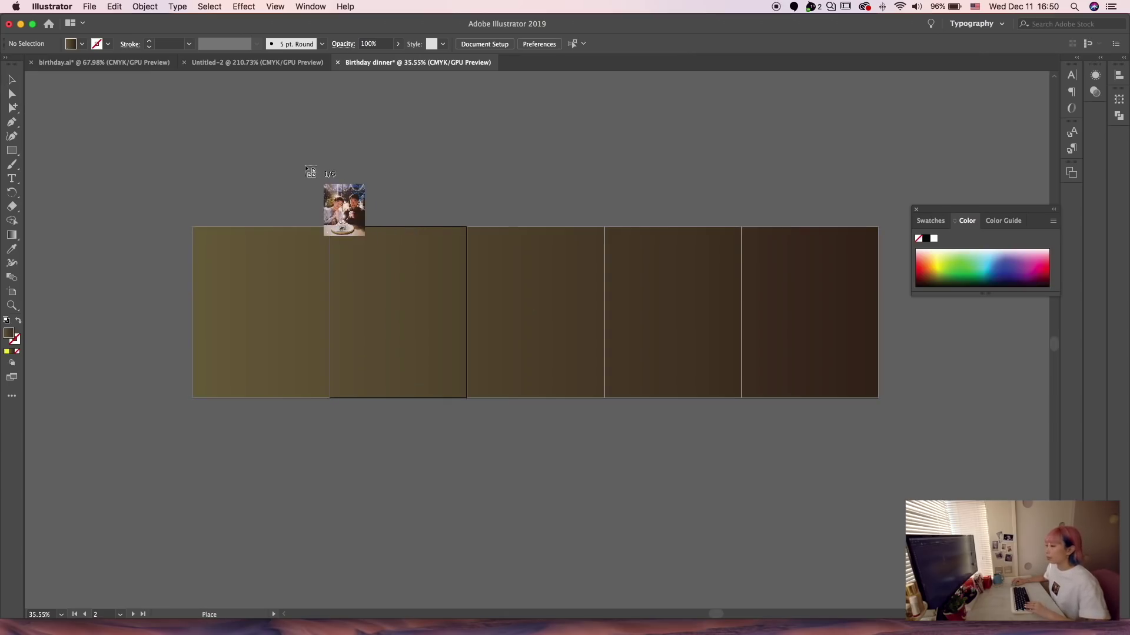
{"action": "left_click", "coordinate": [250, 144]}
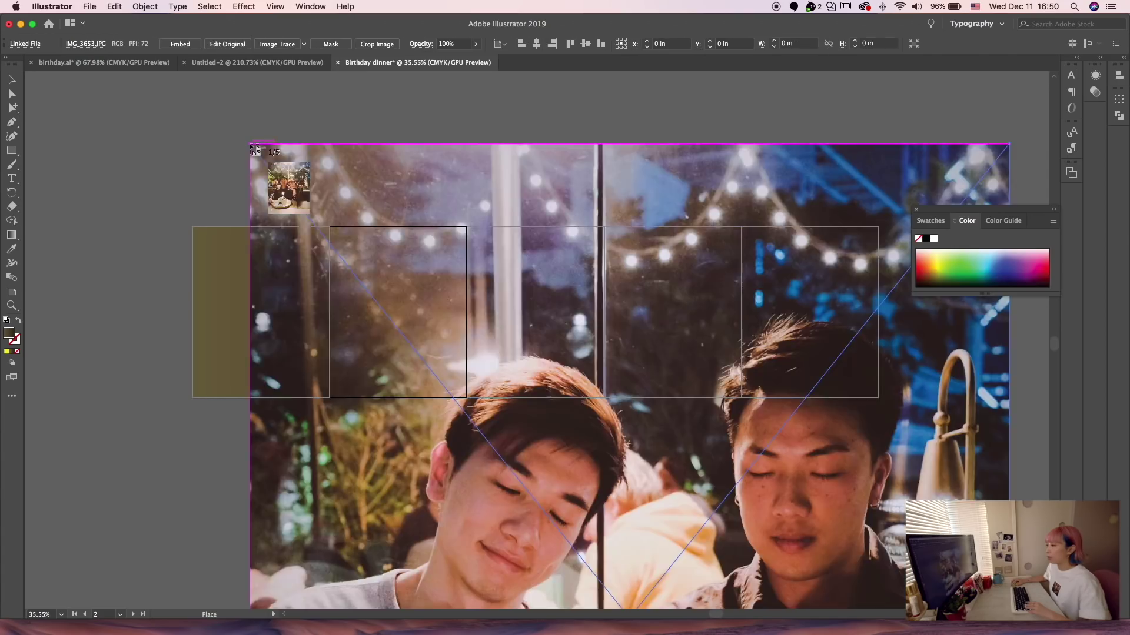
{"action": "left_click", "coordinate": [250, 144]}
{"action": "left_click", "coordinate": [250, 144]}
{"action": "left_click", "coordinate": [250, 144]}
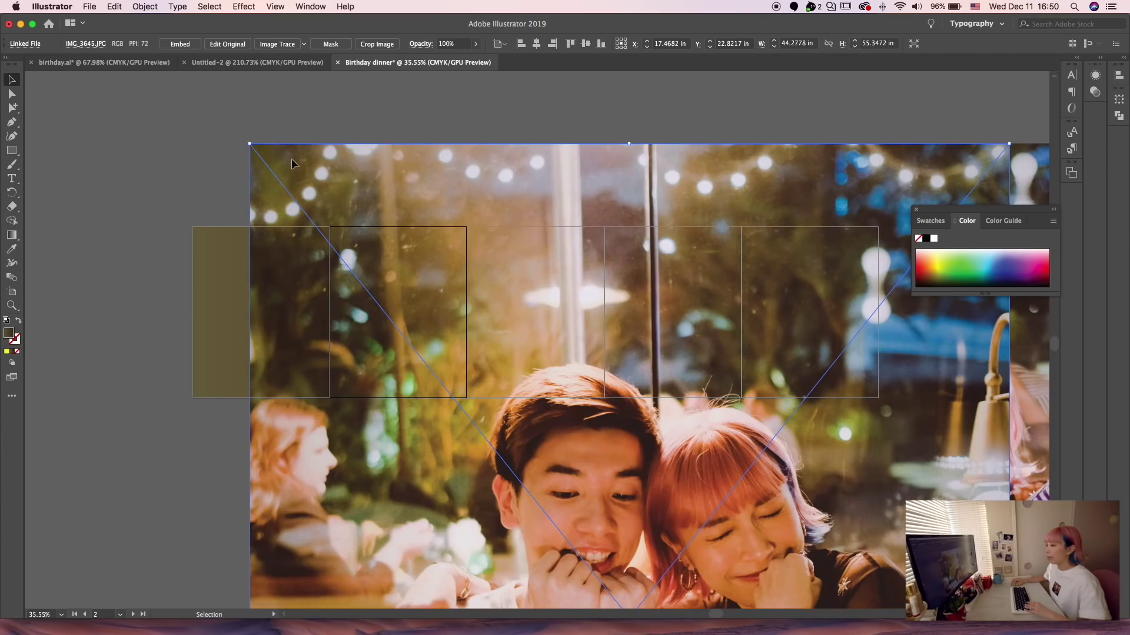
- Select all the placed photos and scale them down together proportionally until the tallest is about 8.3 in high
{"action": "left_click_drag", "start_coordinate": [205, 143], "coordinate": [451, 183]}
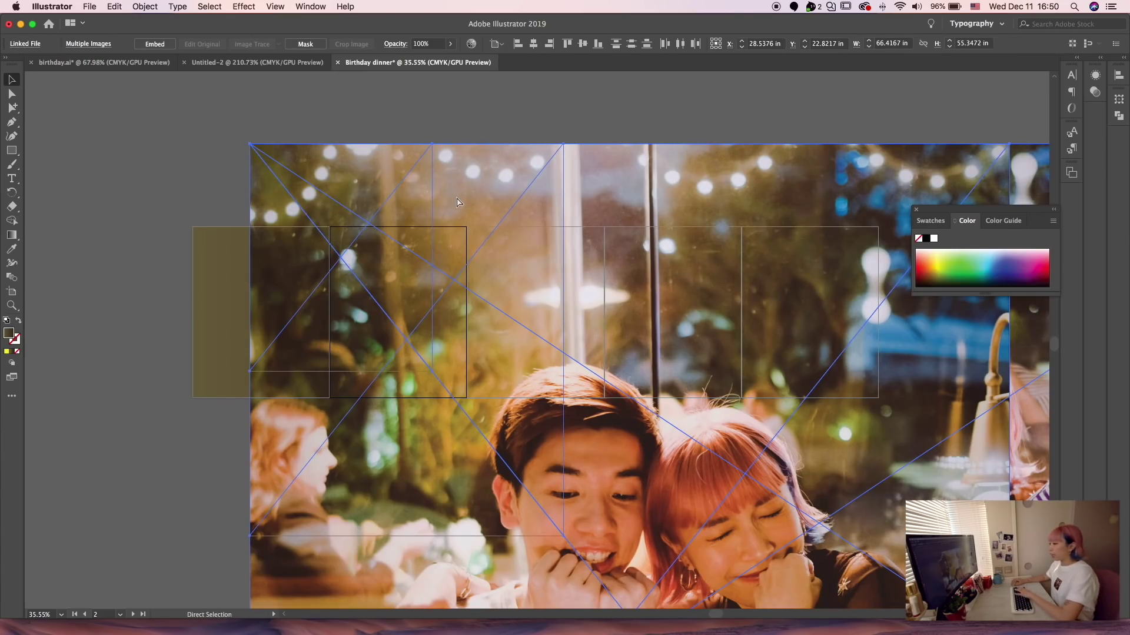
{"action": "scroll", "coordinate": [619, 309], "scroll_direction": "down", "scroll_amount": 10}
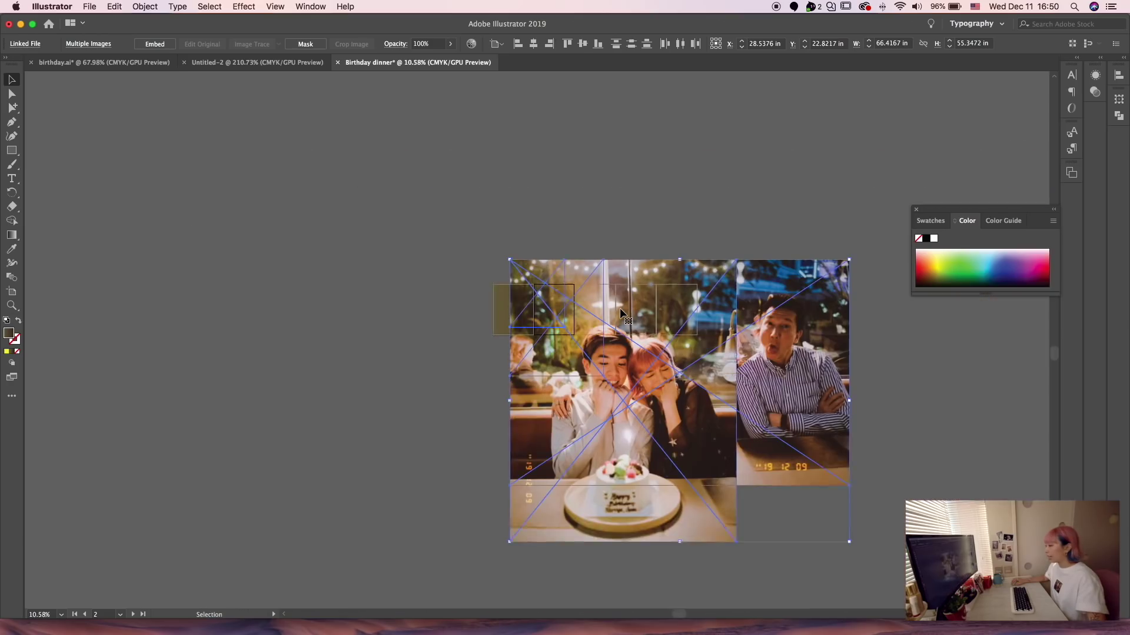
{"action": "scroll", "coordinate": [620, 308], "scroll_direction": "right", "scroll_amount": 8}
{"action": "scroll", "coordinate": [619, 308], "scroll_direction": "down", "scroll_amount": 3}
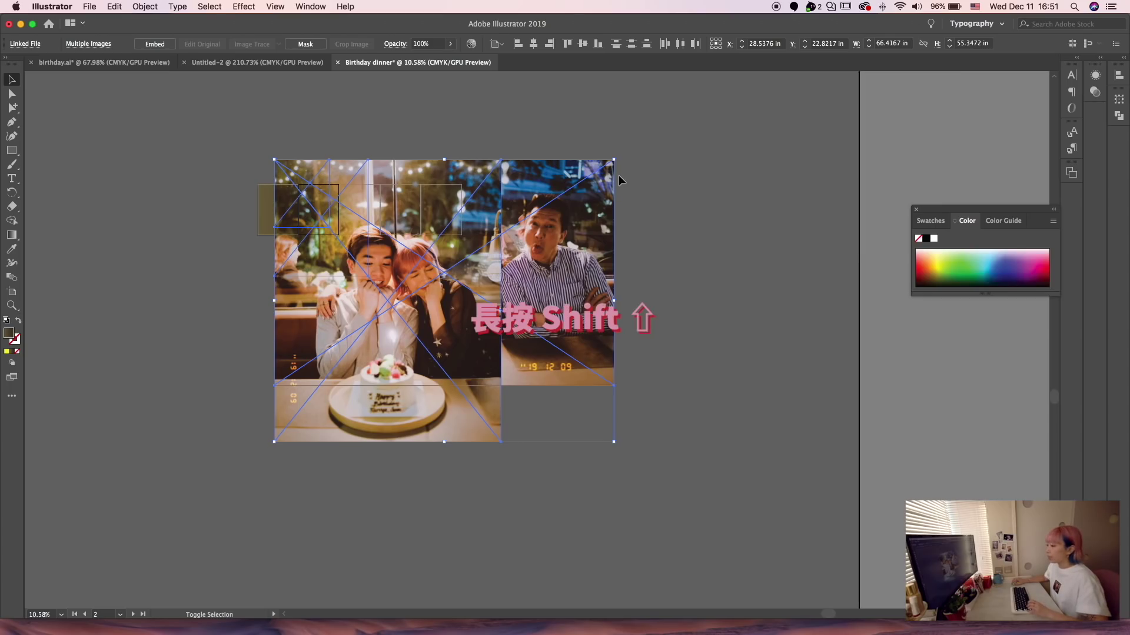
{"action": "left_click_drag", "start_coordinate": [616, 446], "coordinate": [304, 286]}
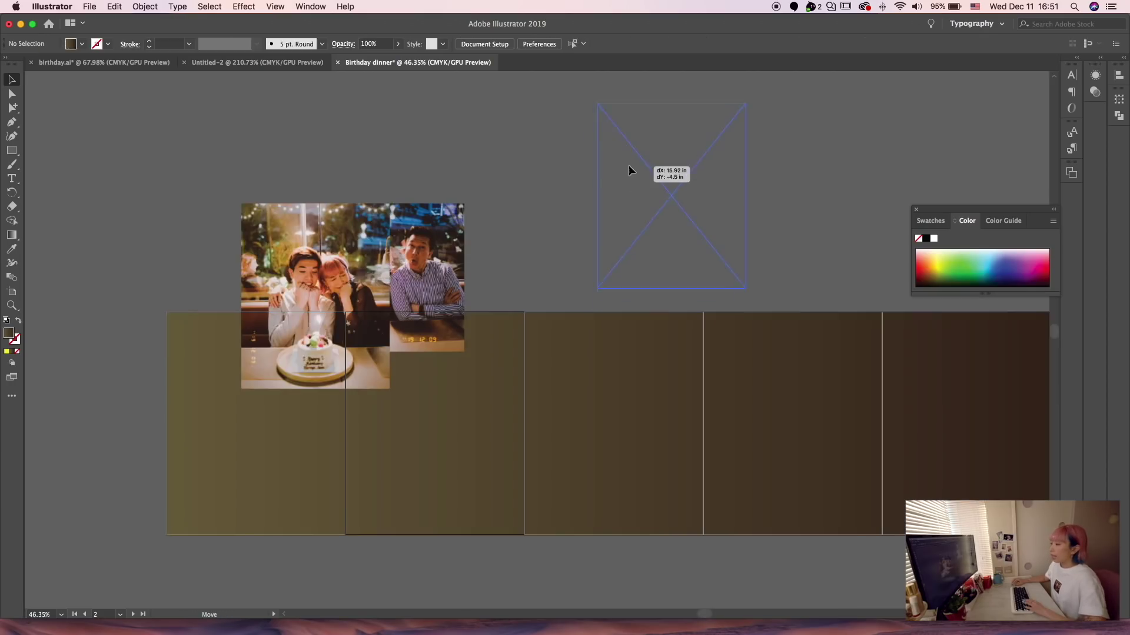
- Spread IMG_3645, IMG_3646, IMG_3650 and IMG_3653 out of the stack into a loose row above the artboards
{"action": "left_click_drag", "start_coordinate": [630, 166], "coordinate": [744, 287]}
{"action": "left_click_drag", "start_coordinate": [347, 272], "coordinate": [870, 176]}
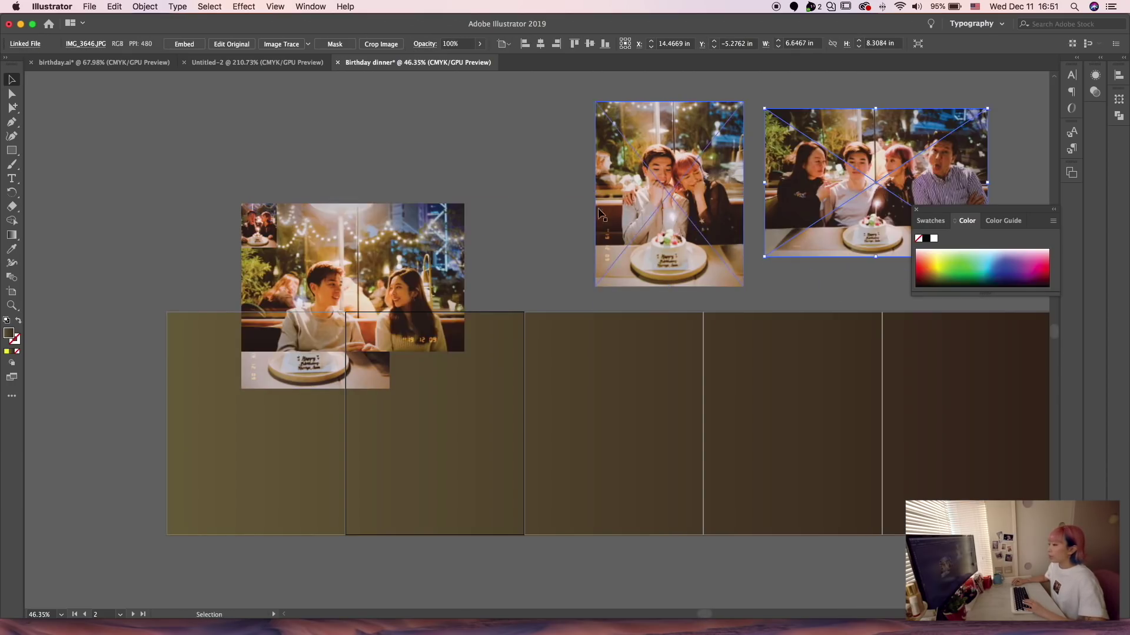
{"action": "left_click_drag", "start_coordinate": [376, 272], "coordinate": [546, 147]}
{"action": "left_click_drag", "start_coordinate": [314, 288], "coordinate": [101, 174]}
- Enlarge the two small photos, IMG_3647 to about 6.4 by 8 in and IMG_3649 to about 6.9 by 8.7 in
{"action": "left_click_drag", "start_coordinate": [266, 214], "coordinate": [422, 306]}
{"action": "left_click_drag", "start_coordinate": [273, 239], "coordinate": [216, 96]}
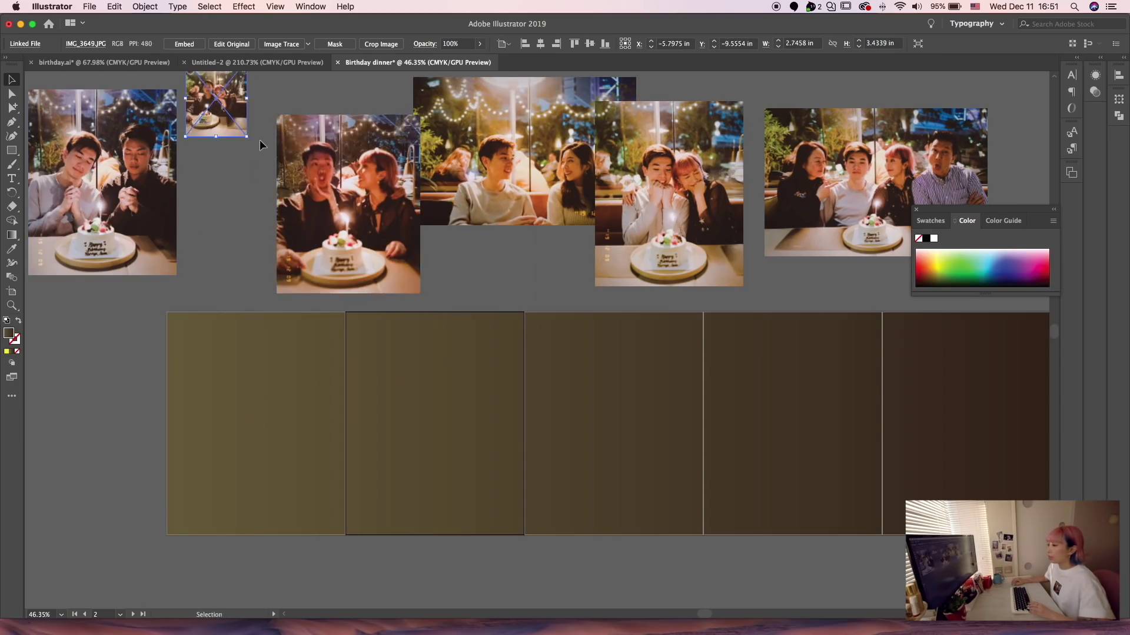
{"action": "left_click_drag", "start_coordinate": [249, 139], "coordinate": [340, 271]}
- Move IMG_3647 out of the way behind IMG_3645 and place IMG_3649 next to IMG_3653 above the first artboard
{"action": "left_click", "coordinate": [437, 231]}
{"action": "left_click_drag", "start_coordinate": [444, 237], "coordinate": [478, 257]}
{"action": "left_click_drag", "start_coordinate": [350, 160], "coordinate": [481, 189]}
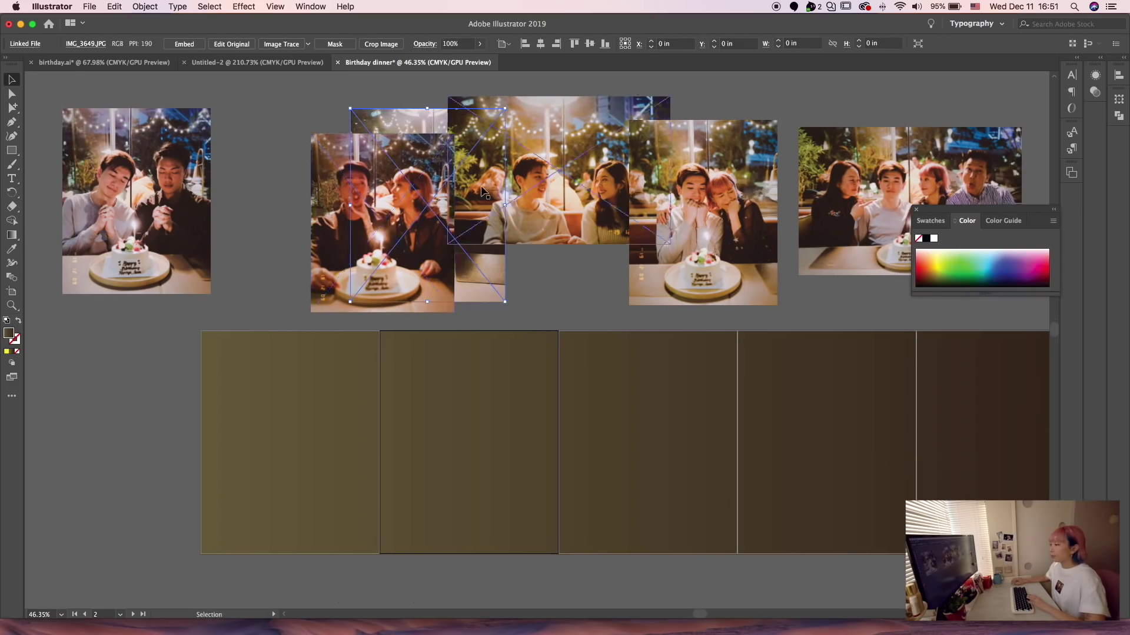
{"action": "left_click_drag", "start_coordinate": [398, 165], "coordinate": [719, 123]}
{"action": "left_click_drag", "start_coordinate": [432, 184], "coordinate": [286, 195]}
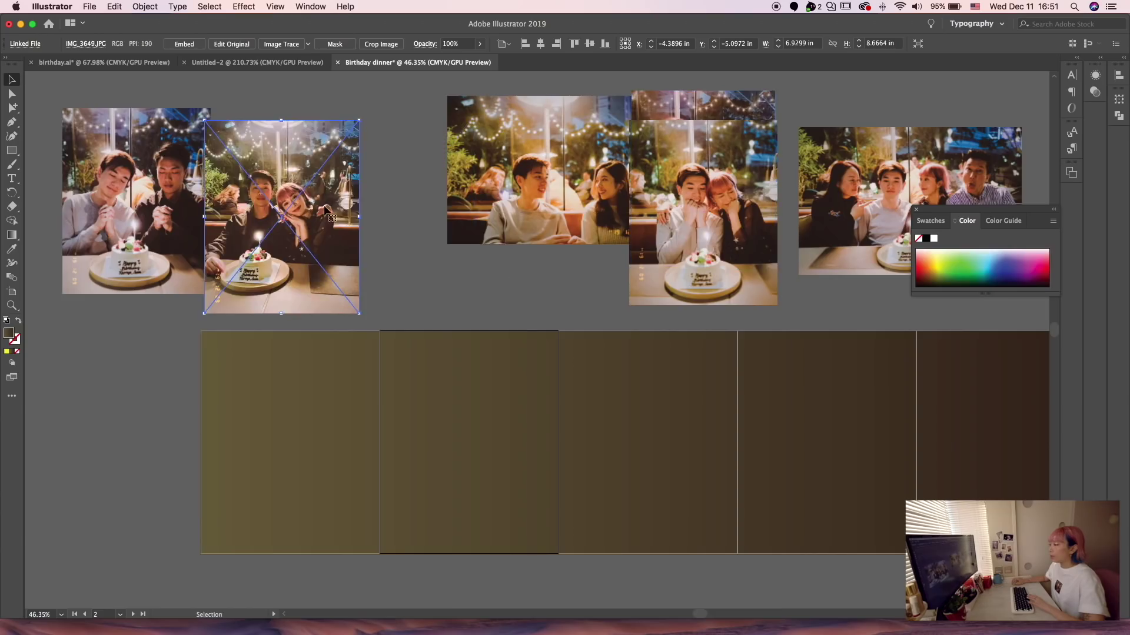
- Move IMG_3647 up above IMG_3650 and enlarge it to about 7 by 8.7 in
{"action": "scroll", "coordinate": [332, 205], "scroll_direction": "up", "scroll_amount": 5}
{"action": "left_click_drag", "start_coordinate": [752, 210], "coordinate": [420, 110]}
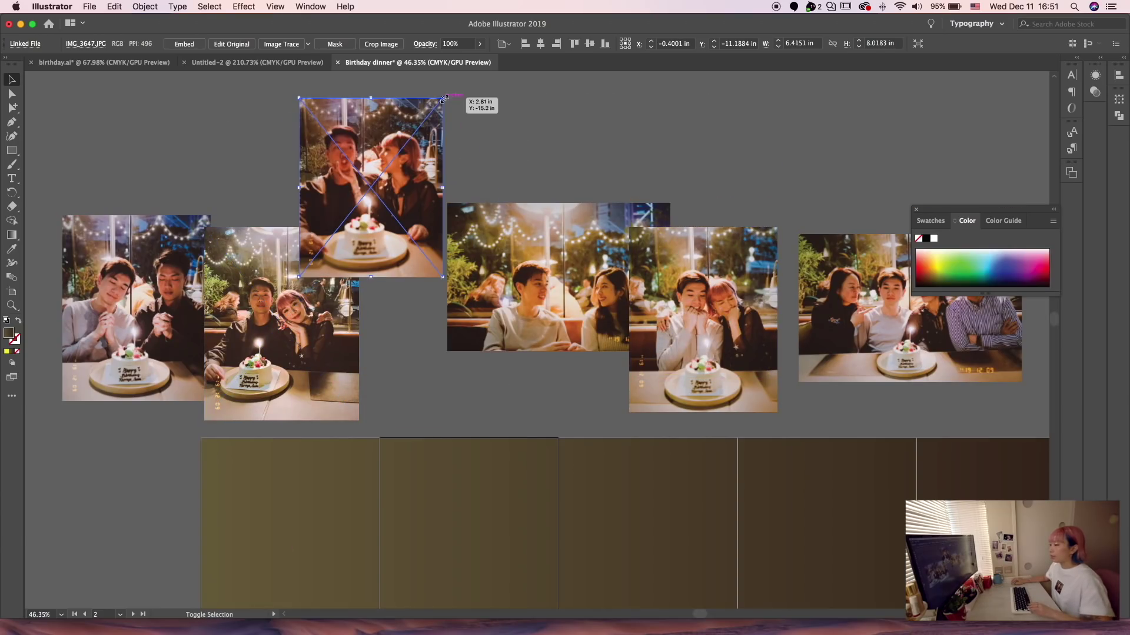
{"action": "left_click", "coordinate": [408, 362]}
{"action": "scroll", "coordinate": [406, 329], "scroll_direction": "down", "scroll_amount": 3}
{"action": "left_click_drag", "start_coordinate": [392, 183], "coordinate": [547, 171]}
{"action": "left_click_drag", "start_coordinate": [431, 292], "coordinate": [397, 284]}
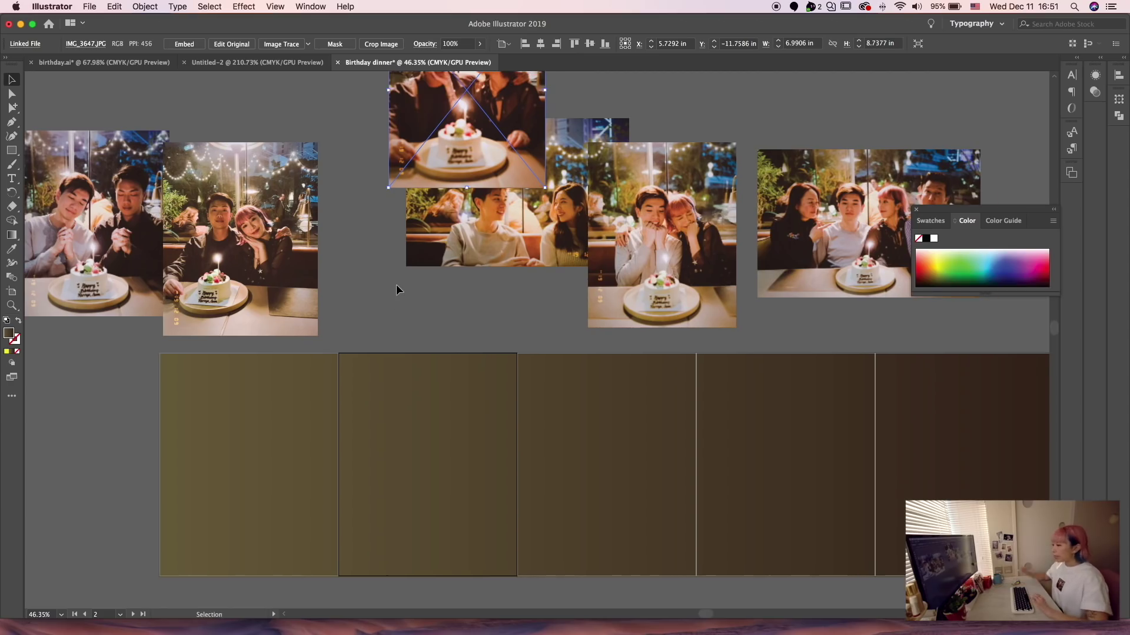
{"action": "scroll", "coordinate": [397, 285], "scroll_direction": "down", "scroll_amount": 1}
{"action": "scroll", "coordinate": [397, 284], "scroll_direction": "right", "scroll_amount": 2}
{"action": "scroll", "coordinate": [397, 285], "scroll_direction": "down", "scroll_amount": 2}
{"action": "scroll", "coordinate": [396, 284], "scroll_direction": "up", "scroll_amount": 3}
{"action": "scroll", "coordinate": [397, 284], "scroll_direction": "down", "scroll_amount": 3}
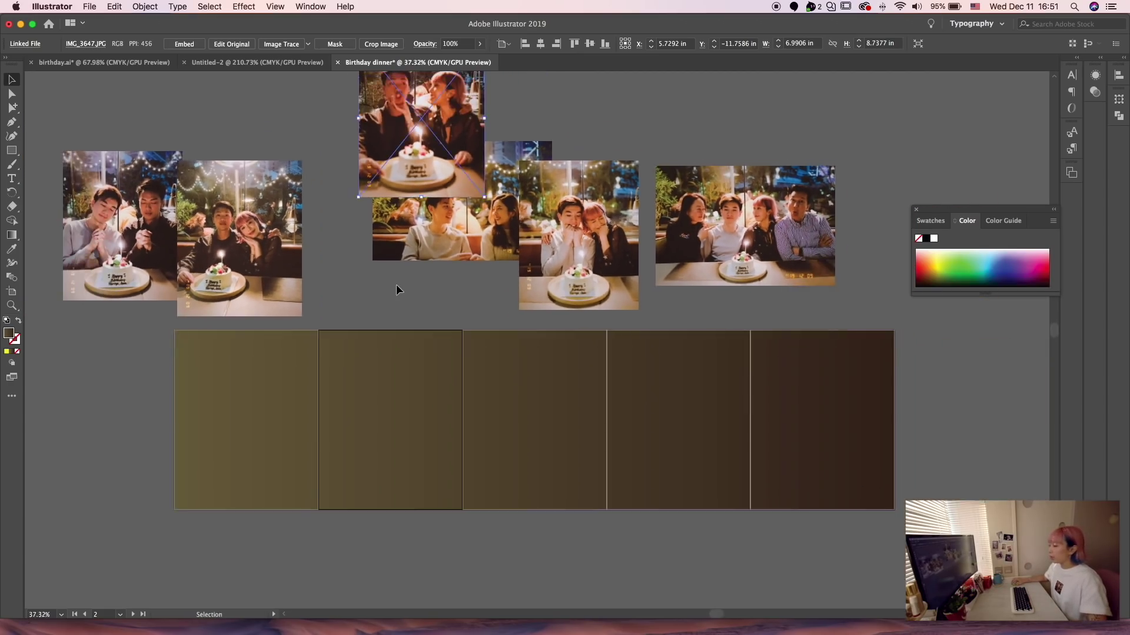
- Place IMG_3649 in the middle of the first artboard and enlarge it slightly to about 7 by 8.8 in
{"action": "scroll", "coordinate": [397, 284], "scroll_direction": "up", "scroll_amount": 2}
{"action": "scroll", "coordinate": [397, 284], "scroll_direction": "left", "scroll_amount": 2}
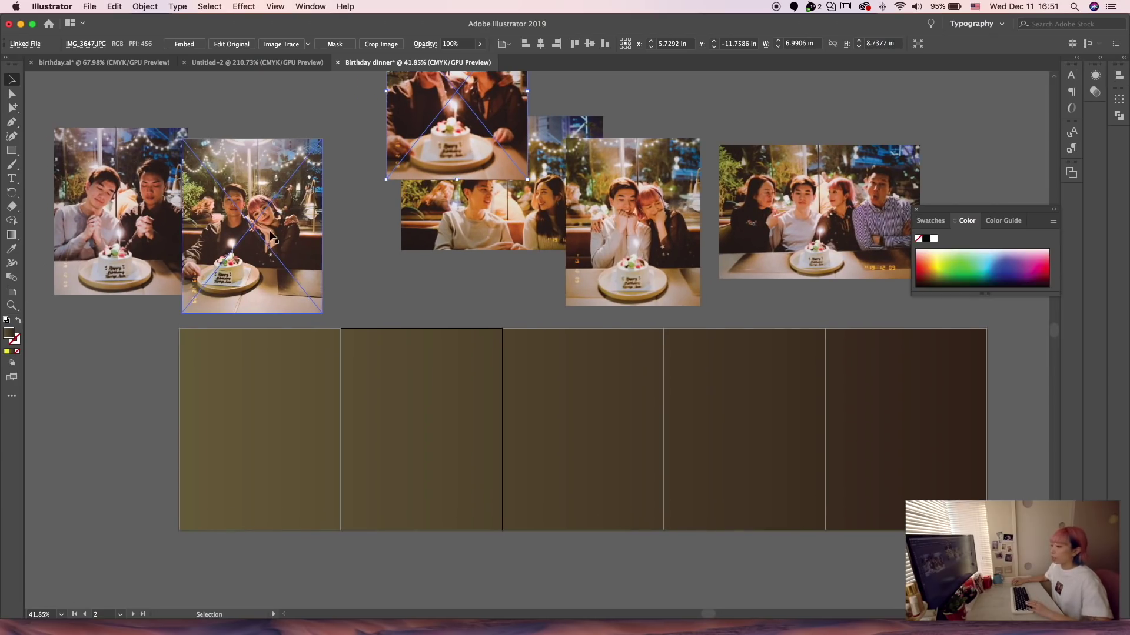
{"action": "left_click_drag", "start_coordinate": [282, 224], "coordinate": [290, 434]}
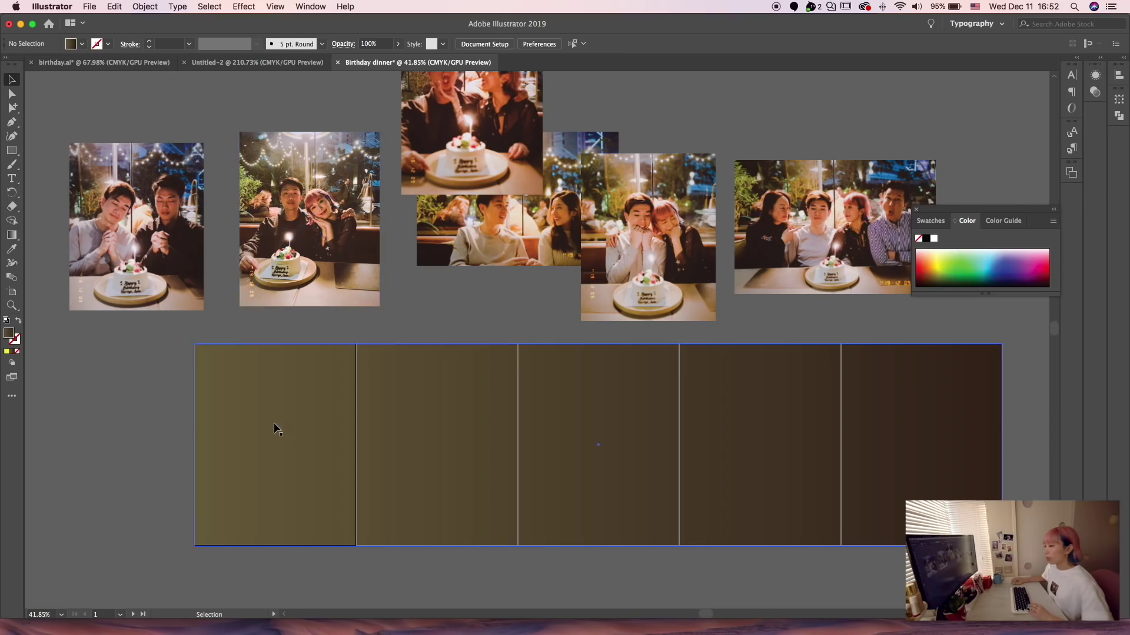
{"action": "left_click_drag", "start_coordinate": [334, 212], "coordinate": [294, 393]}
{"action": "scroll", "coordinate": [317, 297], "scroll_direction": "down", "scroll_amount": 2}
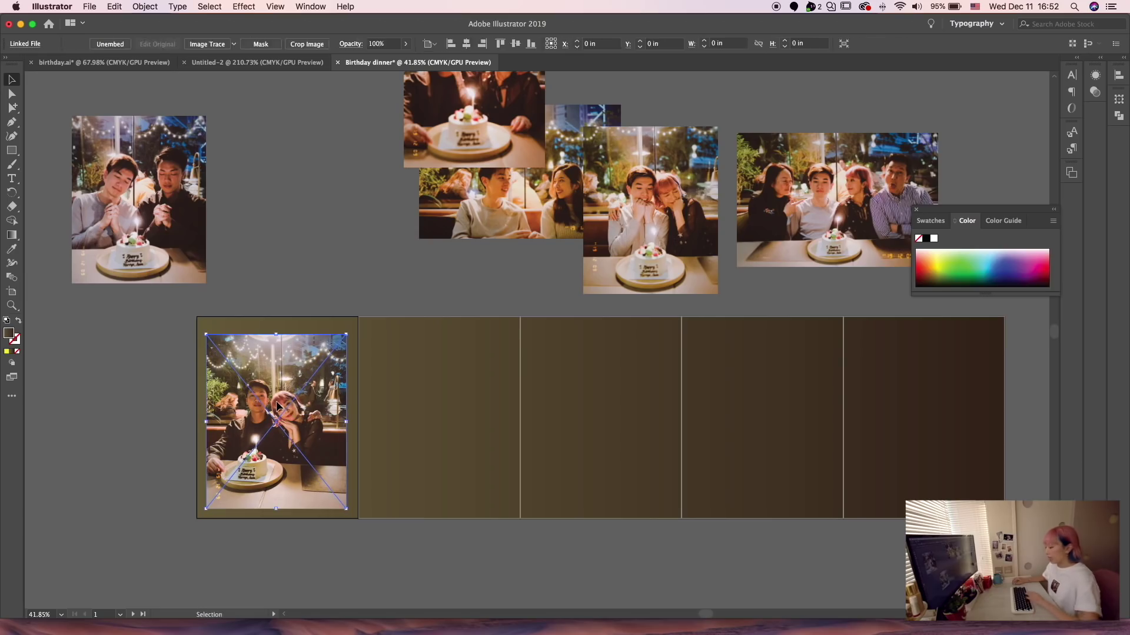
{"action": "left_click_drag", "start_coordinate": [346, 333], "coordinate": [348, 331]}
- Move IMG_3647 down between IMG_3645 and IMG_3650 and bring IMG_3645 beside it in the row above the artboards
{"action": "left_click", "coordinate": [338, 269]}
{"action": "left_click_drag", "start_coordinate": [472, 423], "coordinate": [443, 436]}
{"action": "left_click_drag", "start_coordinate": [454, 143], "coordinate": [357, 243]}
{"action": "left_click_drag", "start_coordinate": [147, 227], "coordinate": [247, 222]}
- Place IMG_3646 across the second artboard, overlapping IMG_3649's edge, and reduce it to about 9.6 by 6.4 in
{"action": "left_click_drag", "start_coordinate": [770, 190], "coordinate": [357, 406]}
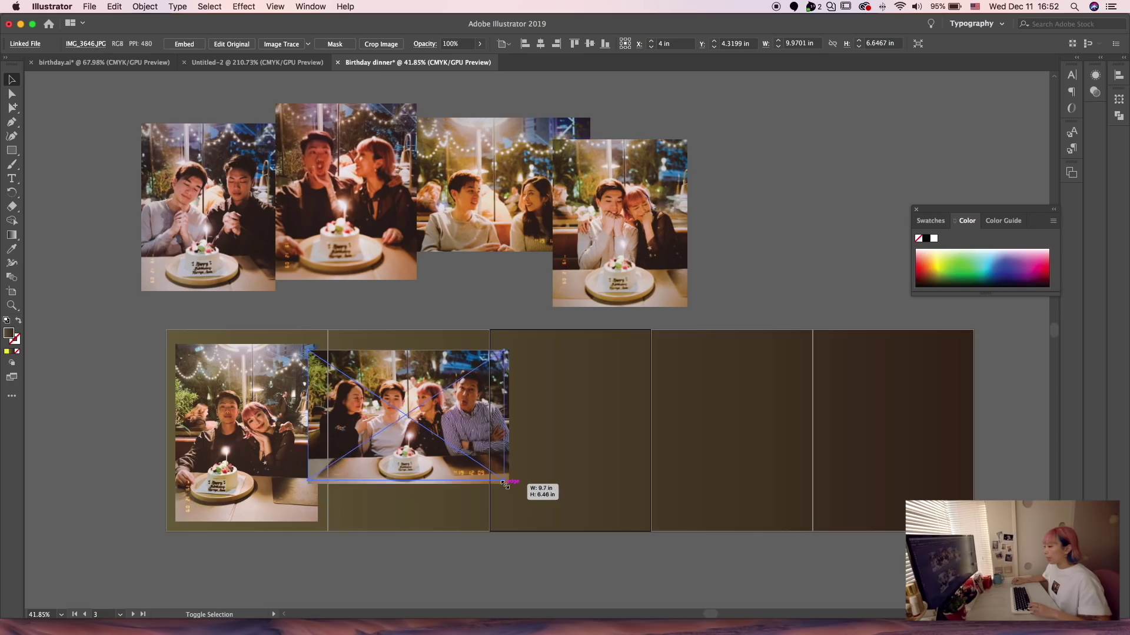
{"action": "left_click_drag", "start_coordinate": [510, 486], "coordinate": [502, 479]}
{"action": "scroll", "coordinate": [413, 382], "scroll_direction": "down", "scroll_amount": 2}
{"action": "left_click_drag", "start_coordinate": [412, 380], "coordinate": [416, 382]}
{"action": "left_click", "coordinate": [387, 532]}
{"action": "left_click_drag", "start_coordinate": [316, 551], "coordinate": [380, 521]}
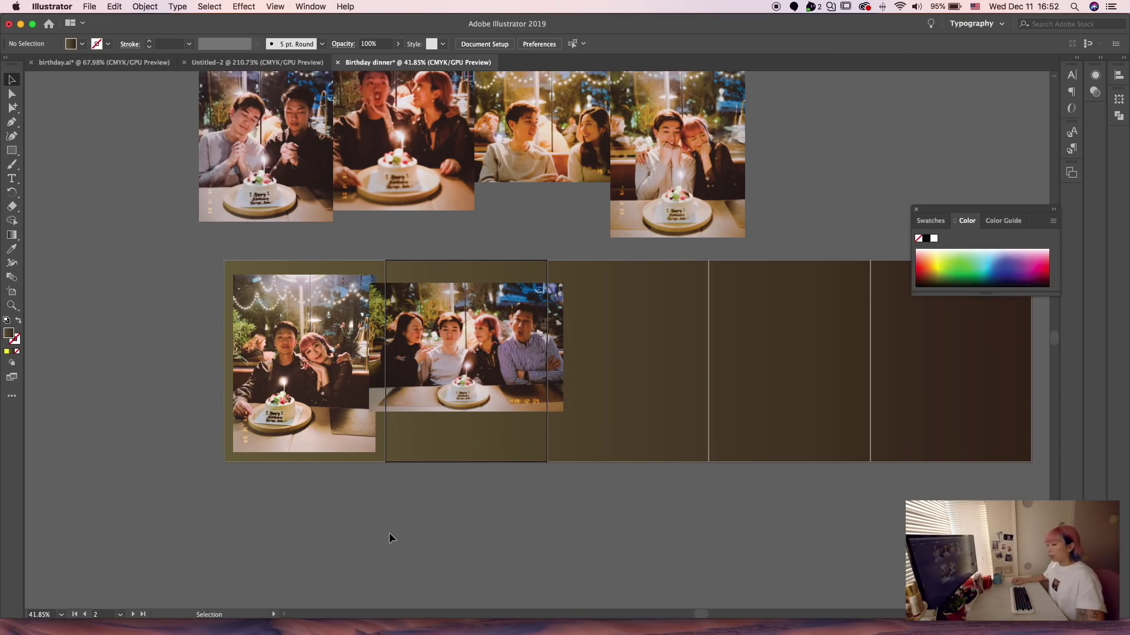
- Adjust IMG_3646's position, trying it clear of IMG_3649 before settling it slightly lower and overlapping that photo's edge
{"action": "scroll", "coordinate": [419, 502], "scroll_direction": "up", "scroll_amount": 5}
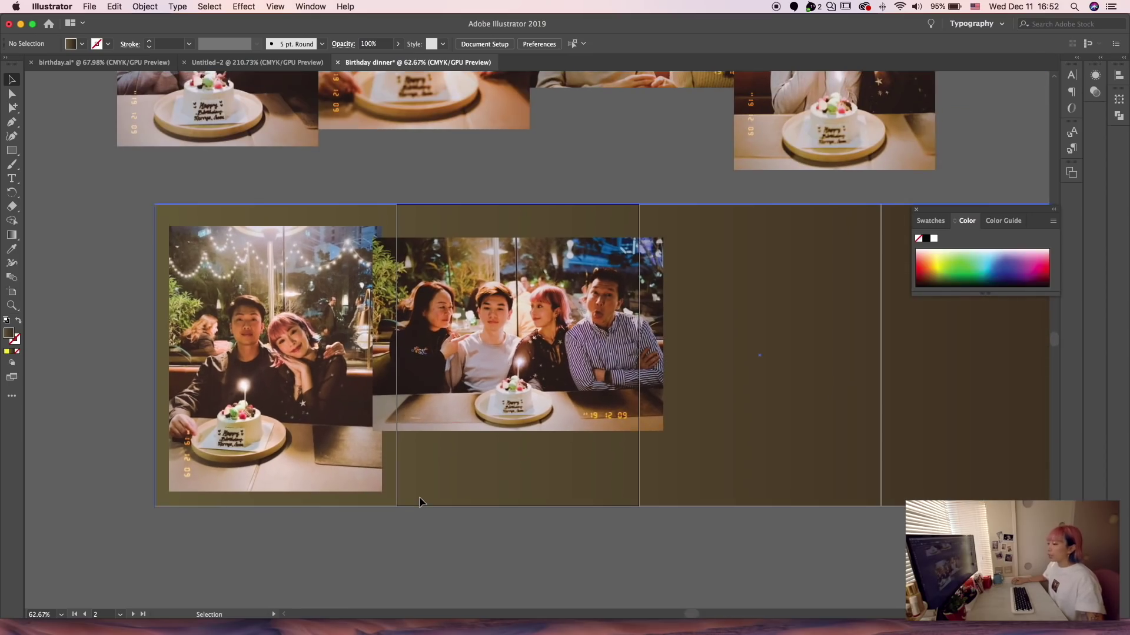
{"action": "left_click_drag", "start_coordinate": [453, 366], "coordinate": [454, 371]}
{"action": "left_click", "coordinate": [470, 536]}
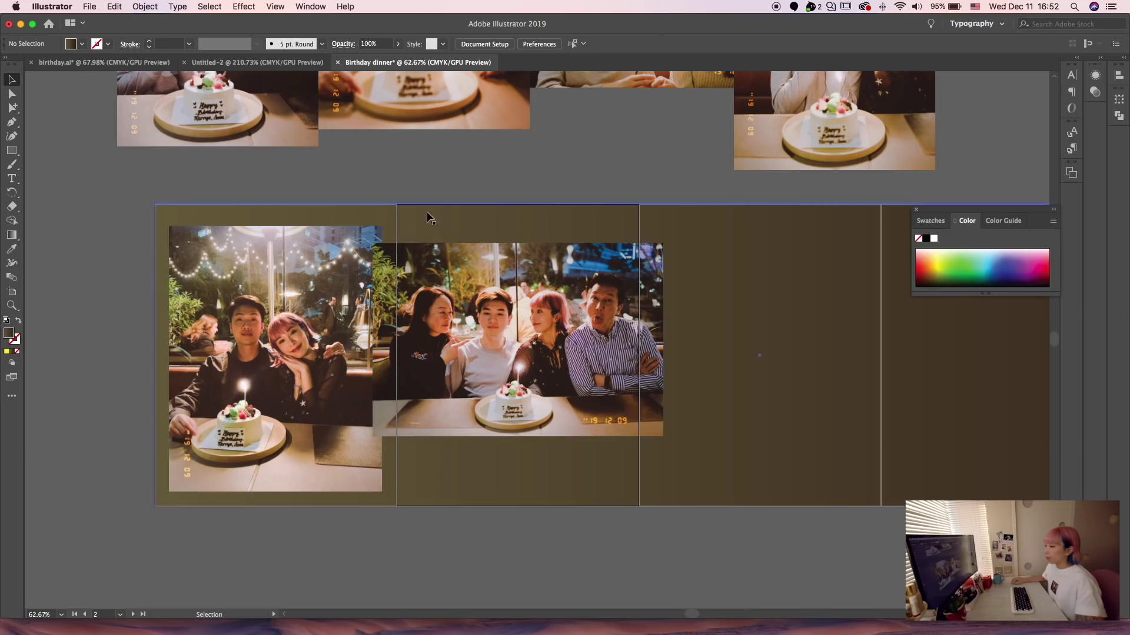
{"action": "scroll", "coordinate": [363, 438], "scroll_direction": "right", "scroll_amount": 2}
{"action": "scroll", "coordinate": [363, 439], "scroll_direction": "up", "scroll_amount": 1}
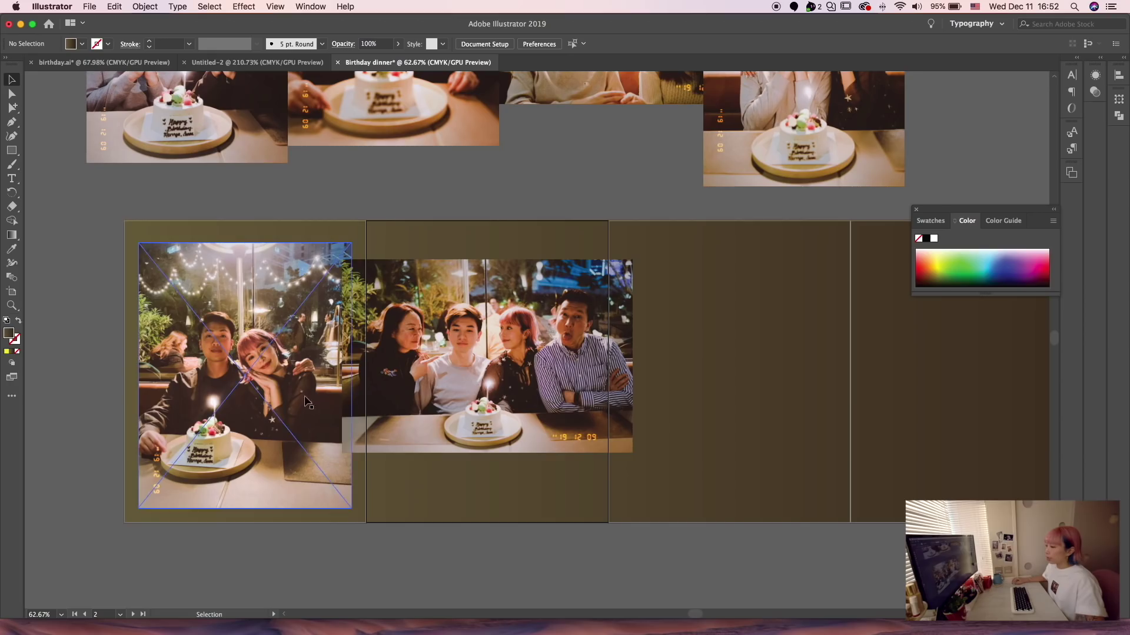
{"action": "left_click_drag", "start_coordinate": [359, 298], "coordinate": [360, 302]}
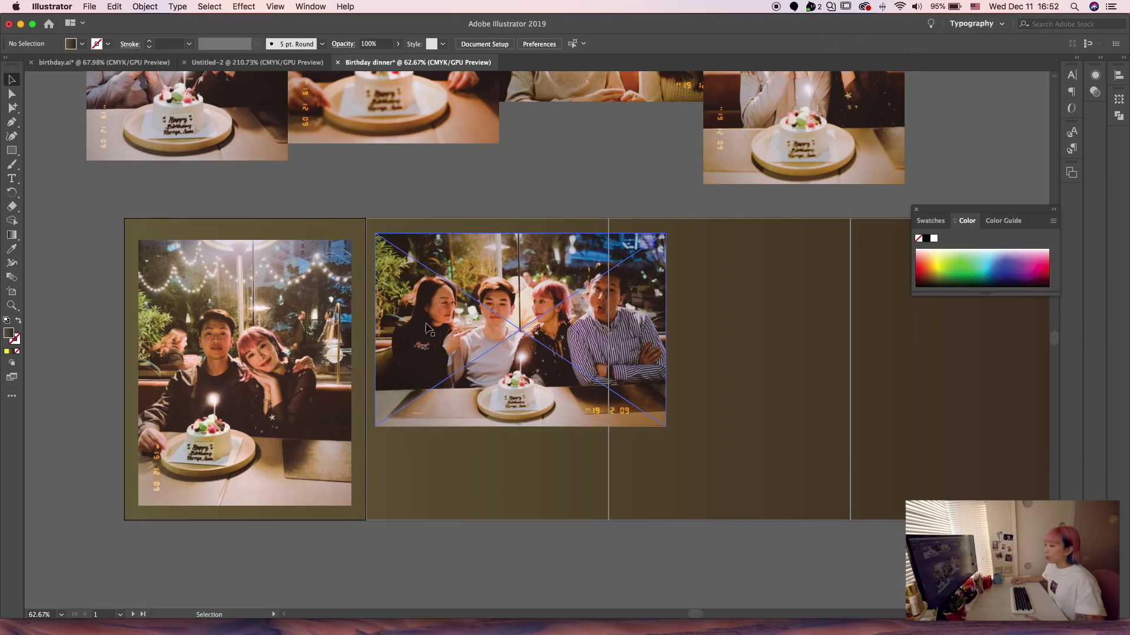
{"action": "left_click_drag", "start_coordinate": [457, 333], "coordinate": [425, 361]}
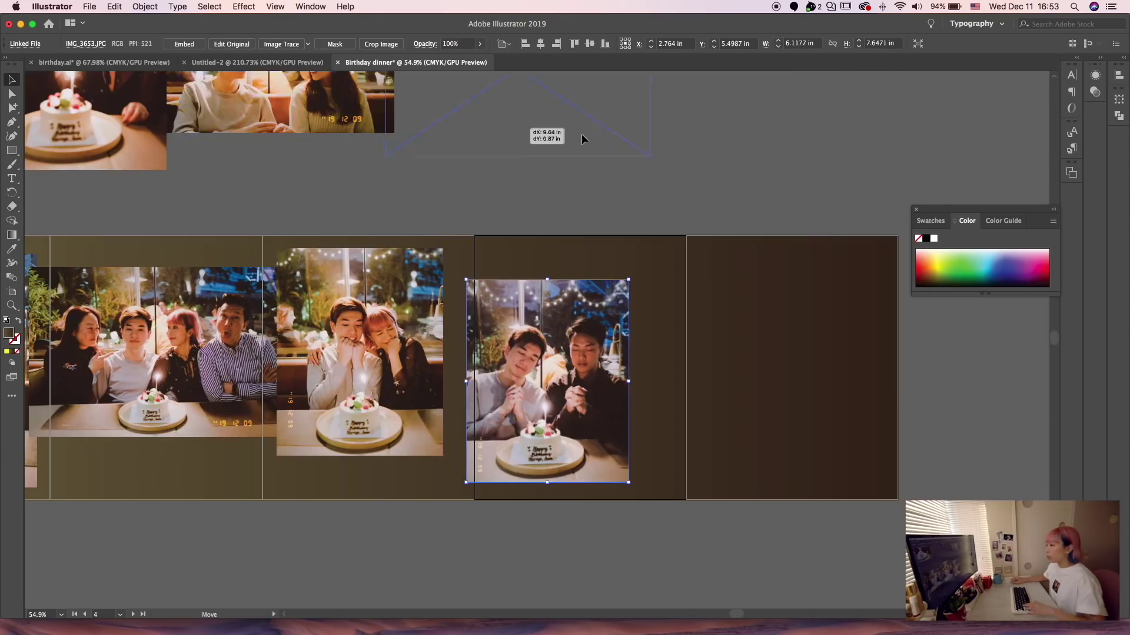
- Reduce IMG_3650 to about 8.9 by 6 in and place it across the border between the fourth and fifth artboards
{"action": "left_click_drag", "start_coordinate": [582, 133], "coordinate": [583, 134]}
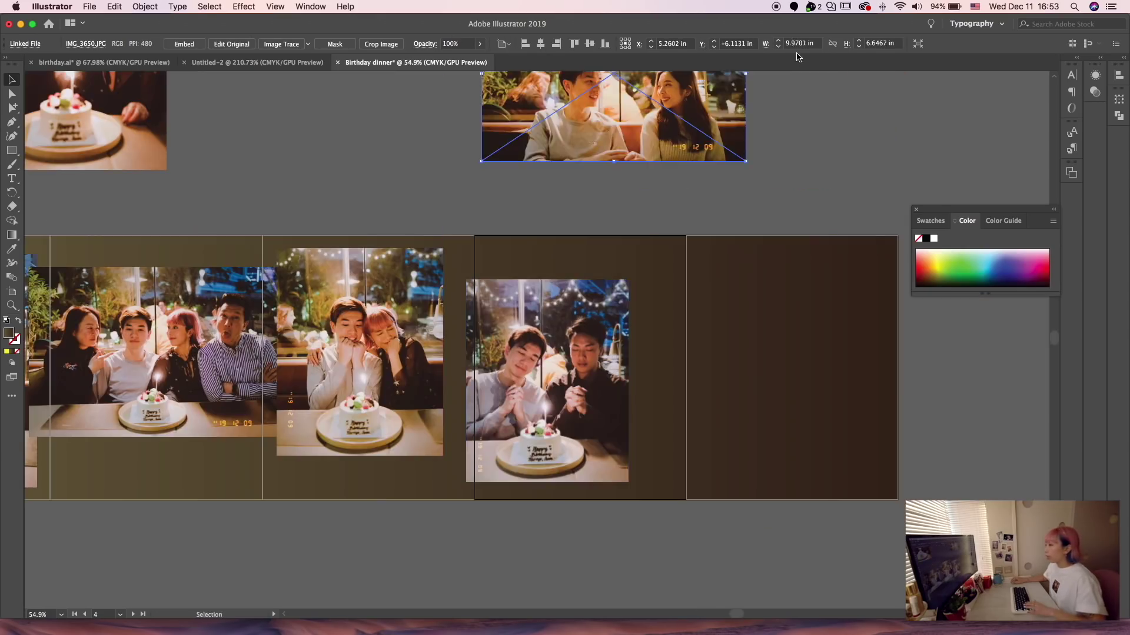
{"action": "left_click_drag", "start_coordinate": [744, 74], "coordinate": [719, 74]}
{"action": "left_click_drag", "start_coordinate": [700, 102], "coordinate": [839, 351]}
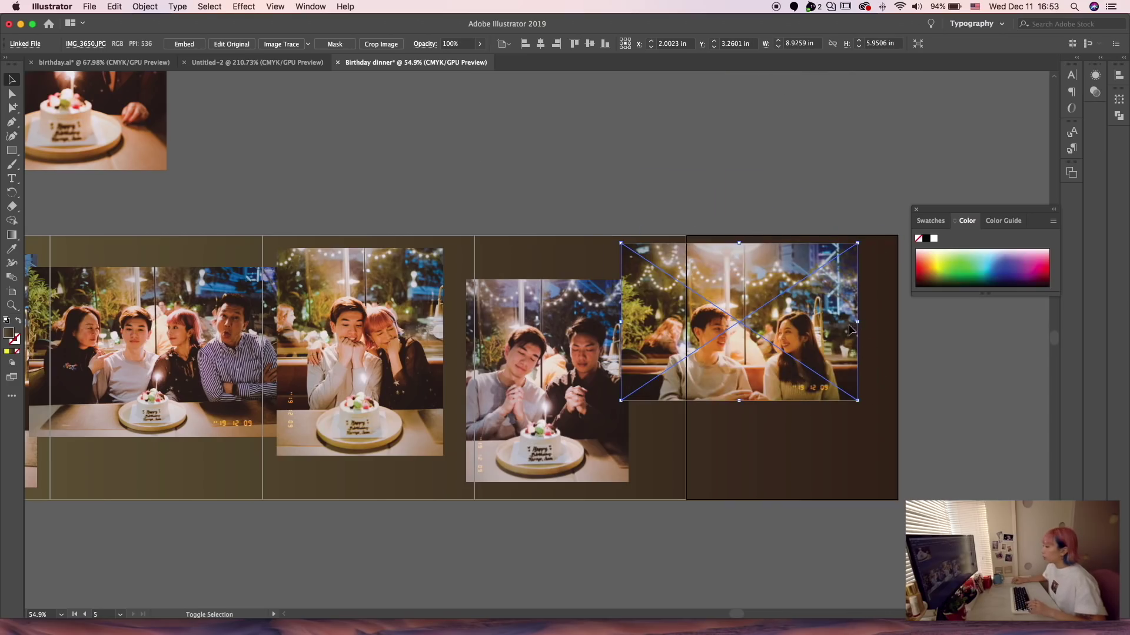
{"action": "left_click_drag", "start_coordinate": [720, 331], "coordinate": [728, 341]}
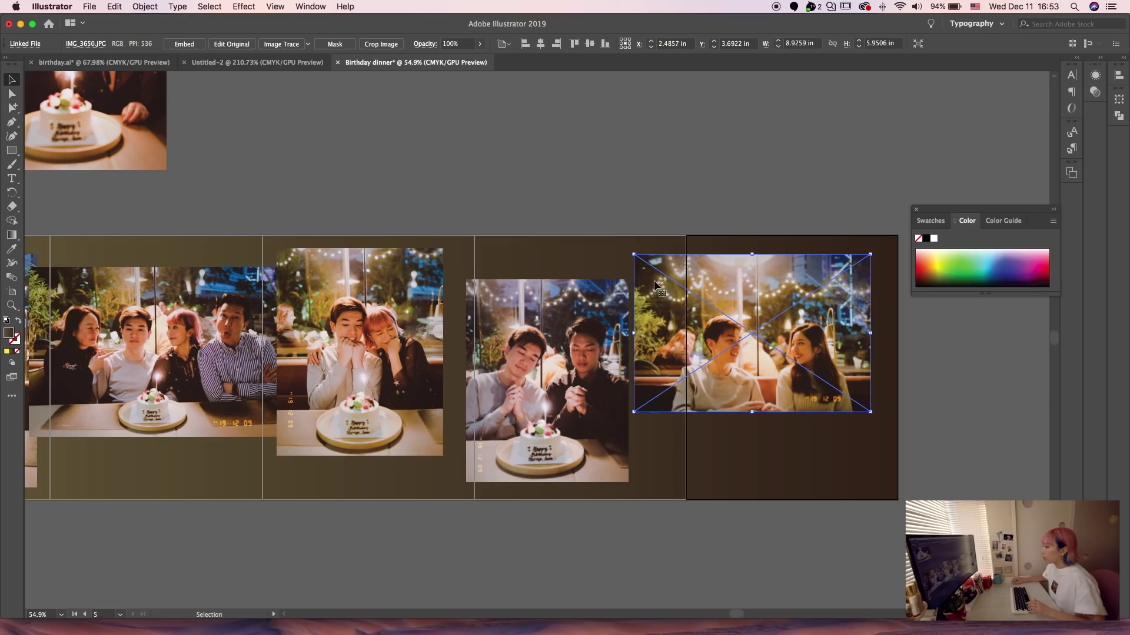
- Shrink IMG_3650 a little more and move it near the upper edge of the fourth and fifth artboards, overlapping their border
{"action": "left_click_drag", "start_coordinate": [638, 254], "coordinate": [653, 267]}
{"action": "left_click_drag", "start_coordinate": [772, 334], "coordinate": [686, 299]}
{"action": "left_click", "coordinate": [746, 229]}
{"action": "scroll", "coordinate": [746, 230], "scroll_direction": "right", "scroll_amount": 5}
{"action": "left_click", "coordinate": [360, 182]}
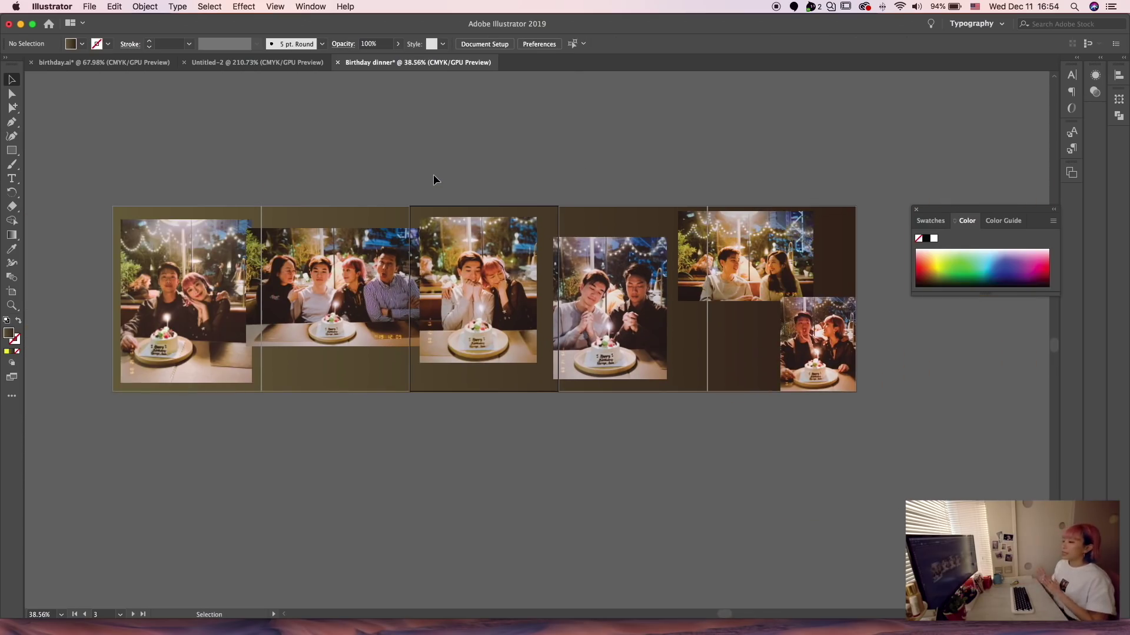
{"action": "scroll", "coordinate": [439, 182], "scroll_direction": "down", "scroll_amount": 1}
{"action": "scroll", "coordinate": [584, 348], "scroll_direction": "up", "scroll_amount": 5}
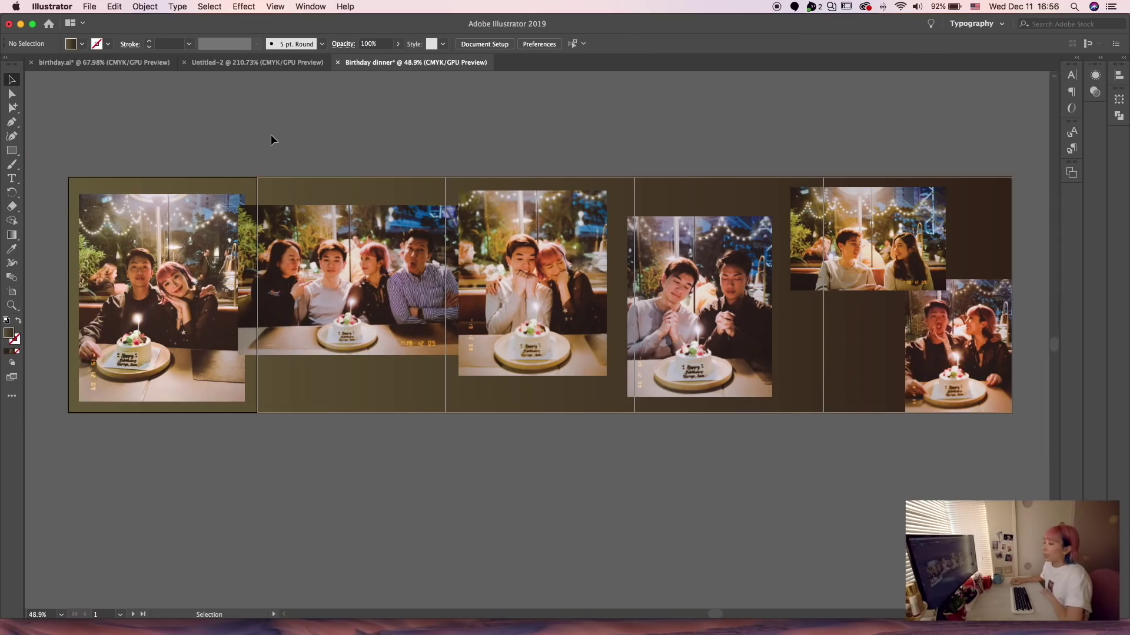
{"action": "left_click", "coordinate": [160, 256]}
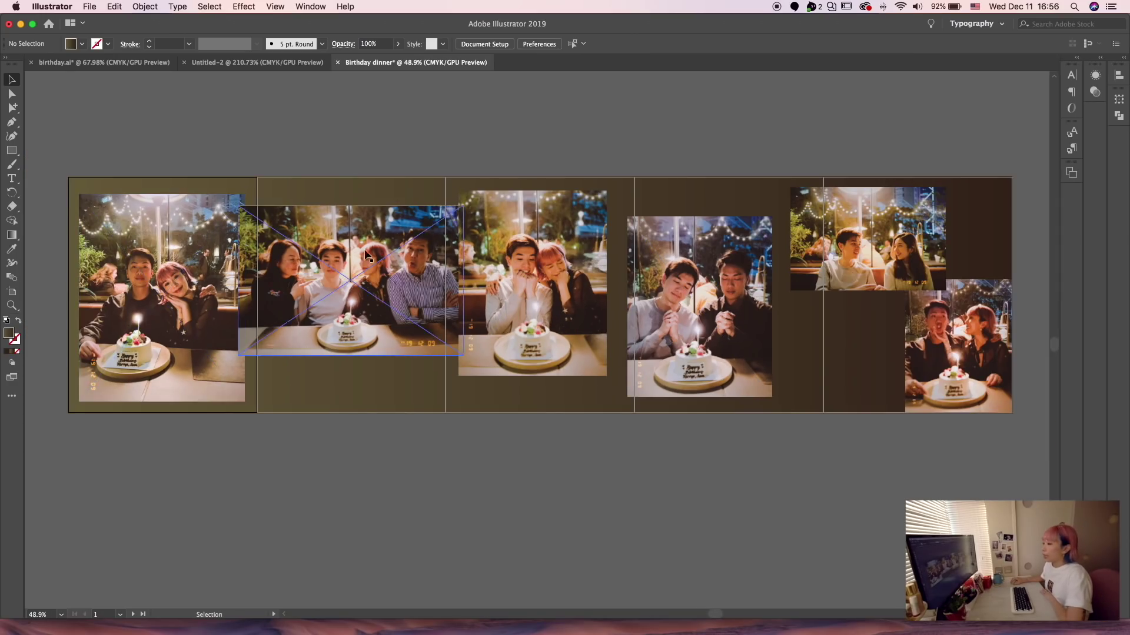
{"action": "left_click", "coordinate": [404, 281]}
{"action": "left_click", "coordinate": [398, 151]}
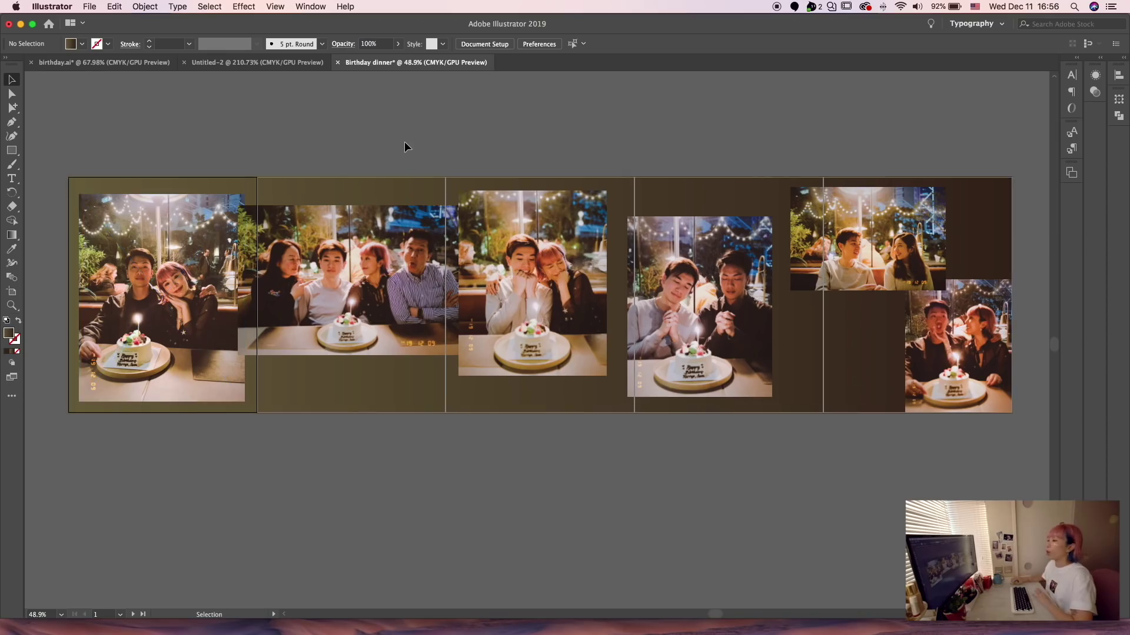
- Start a Drop Shadow effect on IMG_3649 in the first artboard and enable its preview
{"action": "left_click", "coordinate": [142, 267]}
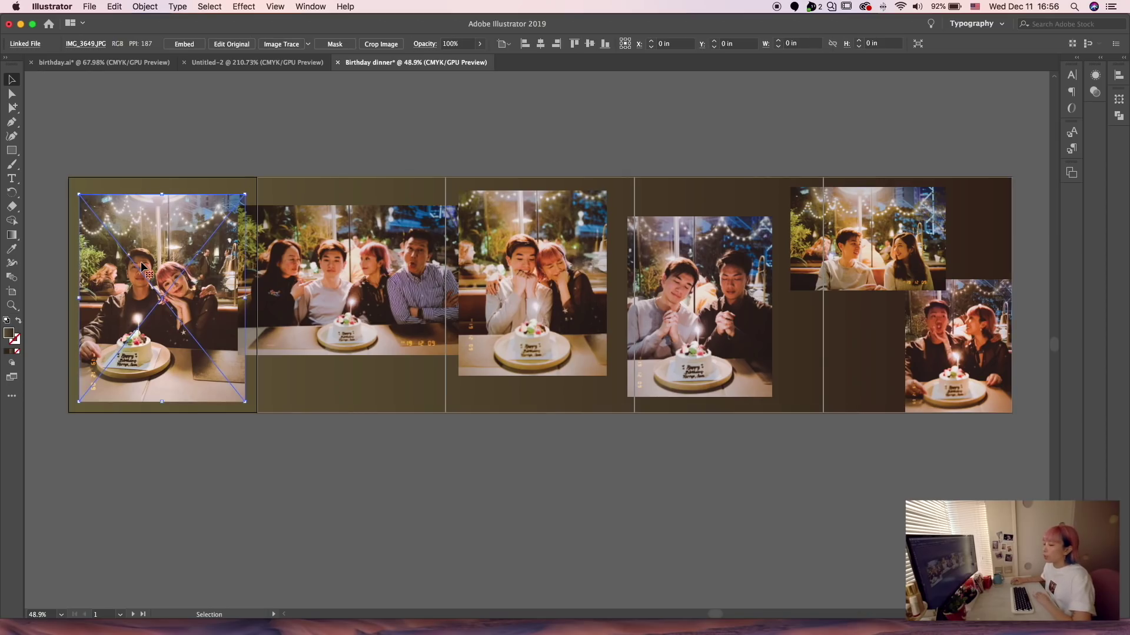
{"action": "left_click", "coordinate": [337, 8]}
{"action": "type", "text": "shadow"}
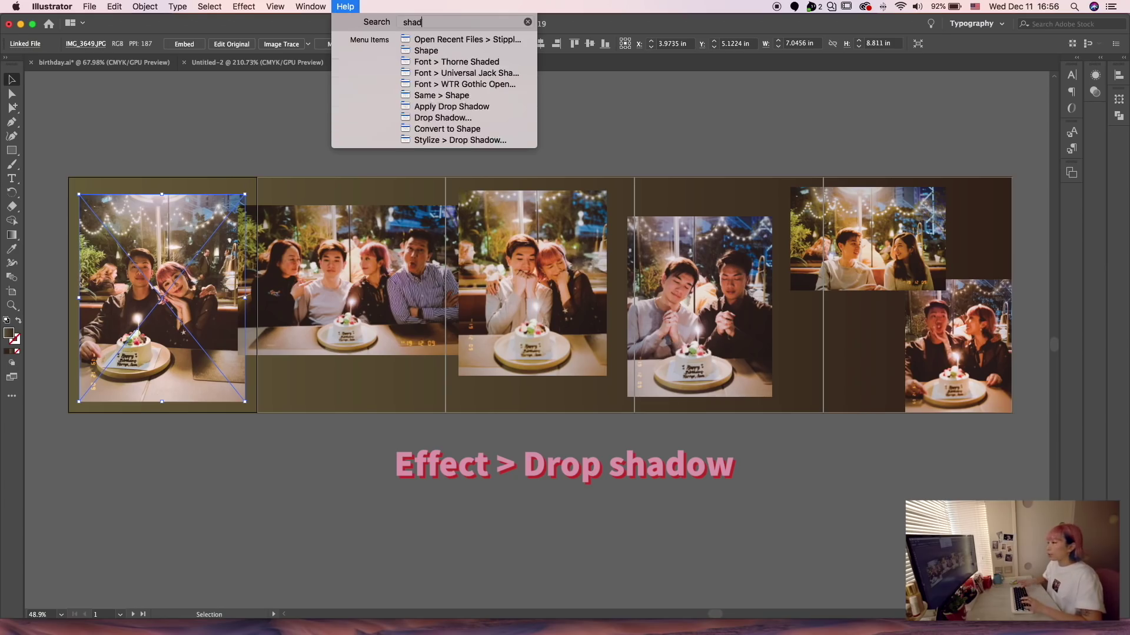
{"action": "mouse_move", "coordinate": [419, 87]}
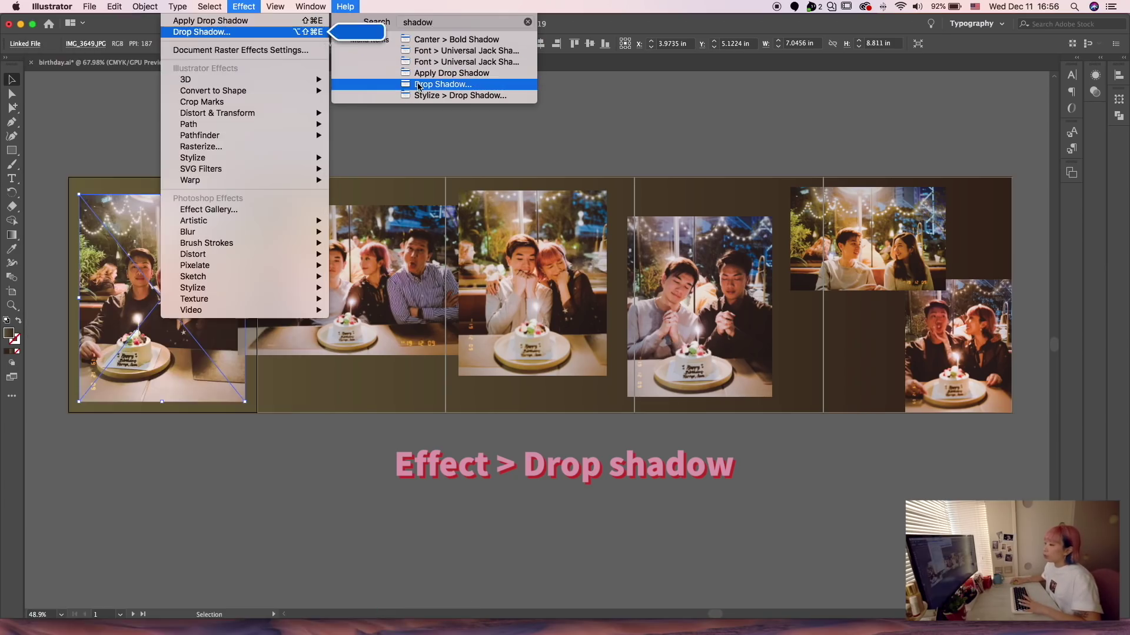
{"action": "left_click", "coordinate": [419, 87]}
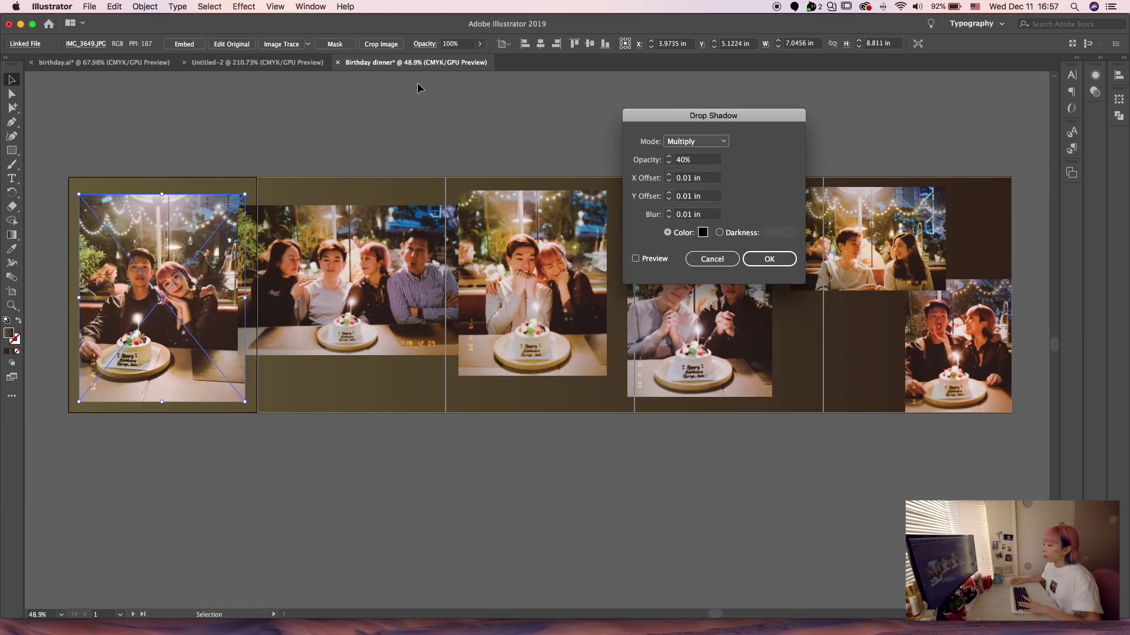
{"action": "left_click_drag", "start_coordinate": [774, 122], "coordinate": [569, 110]}
{"action": "left_click", "coordinate": [433, 253]}
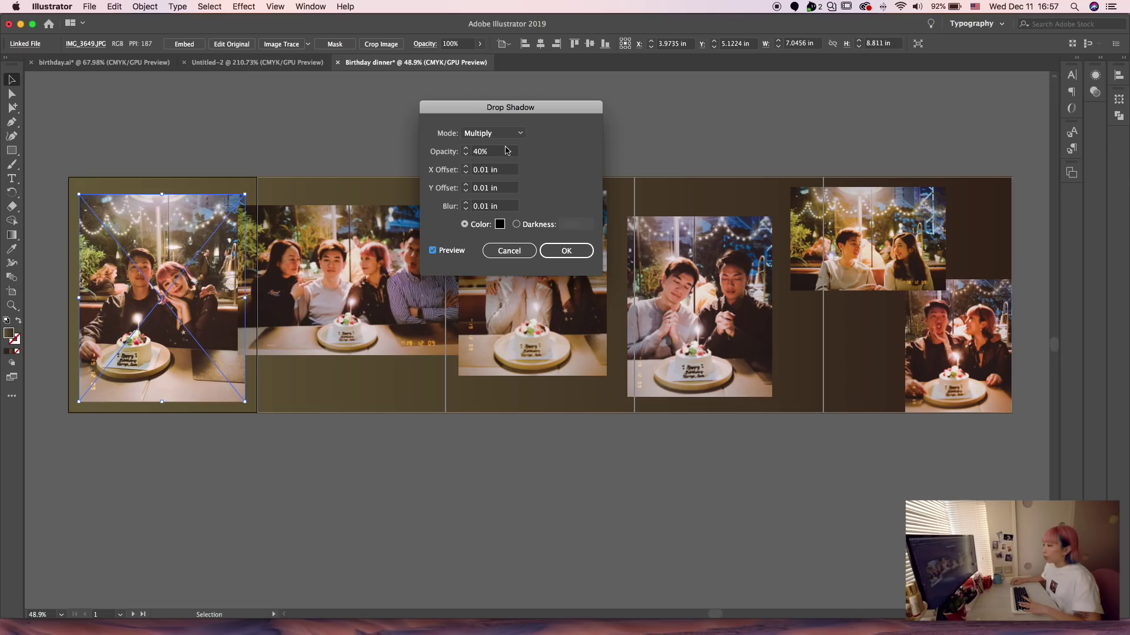
- Try a drop shadow opacity of 50%, and raise it to 60%
{"action": "double_click", "coordinate": [501, 170]}
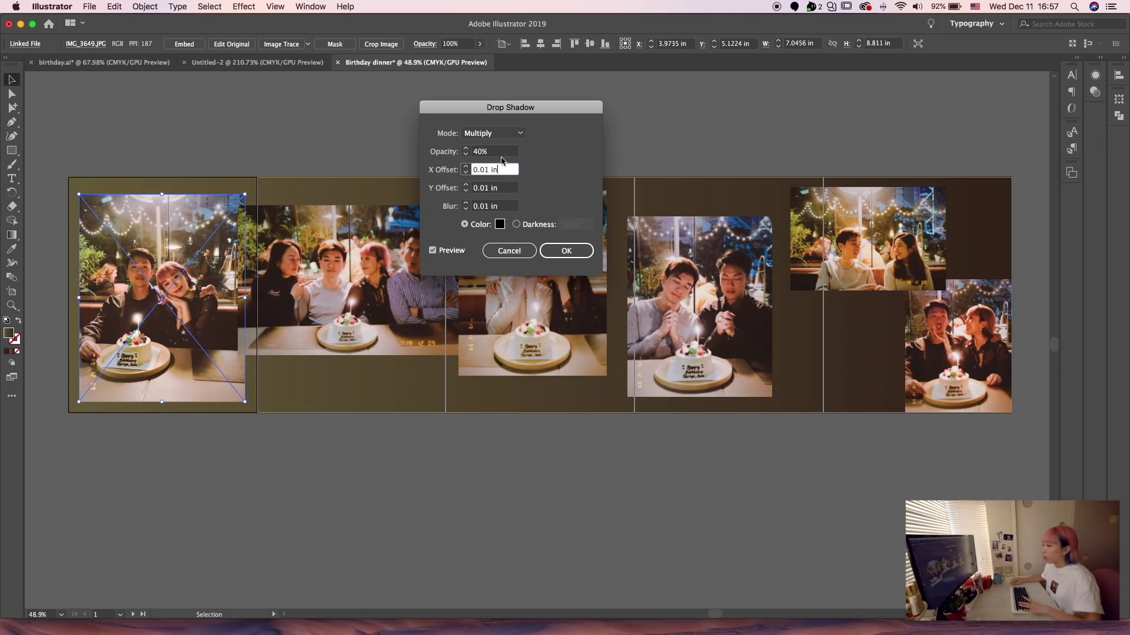
{"action": "key", "text": "shift+Tab"}
{"action": "type", "text": "50"}
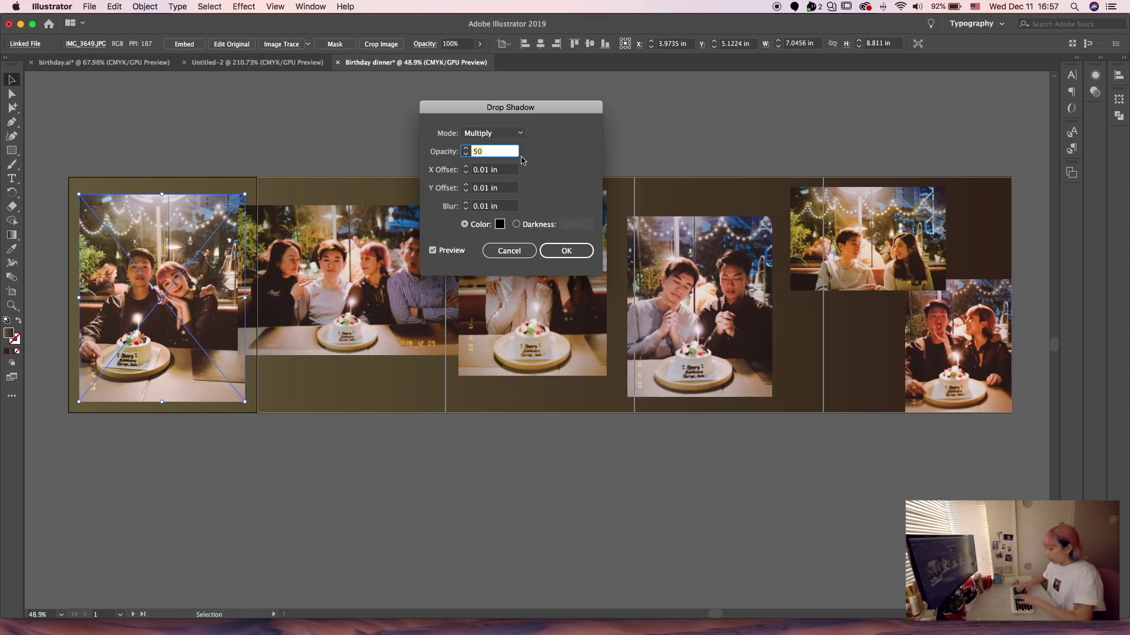
{"action": "type", "text": "60"}
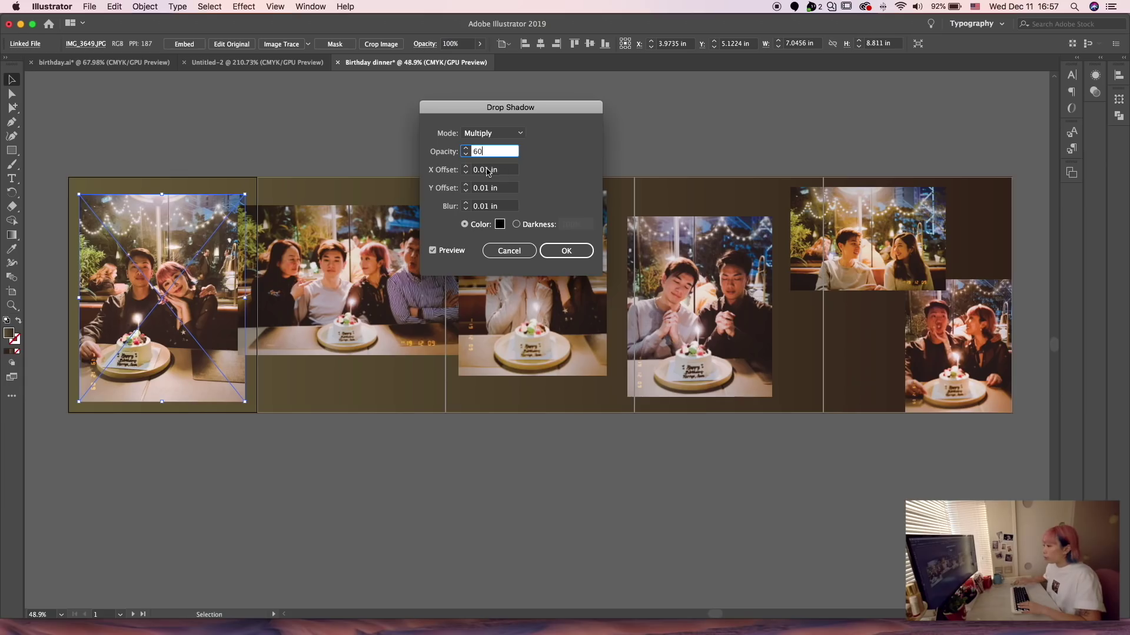
- Set the drop shadow's X offset, Y offset and blur each to 0.02 in
{"action": "left_click", "coordinate": [508, 173]}
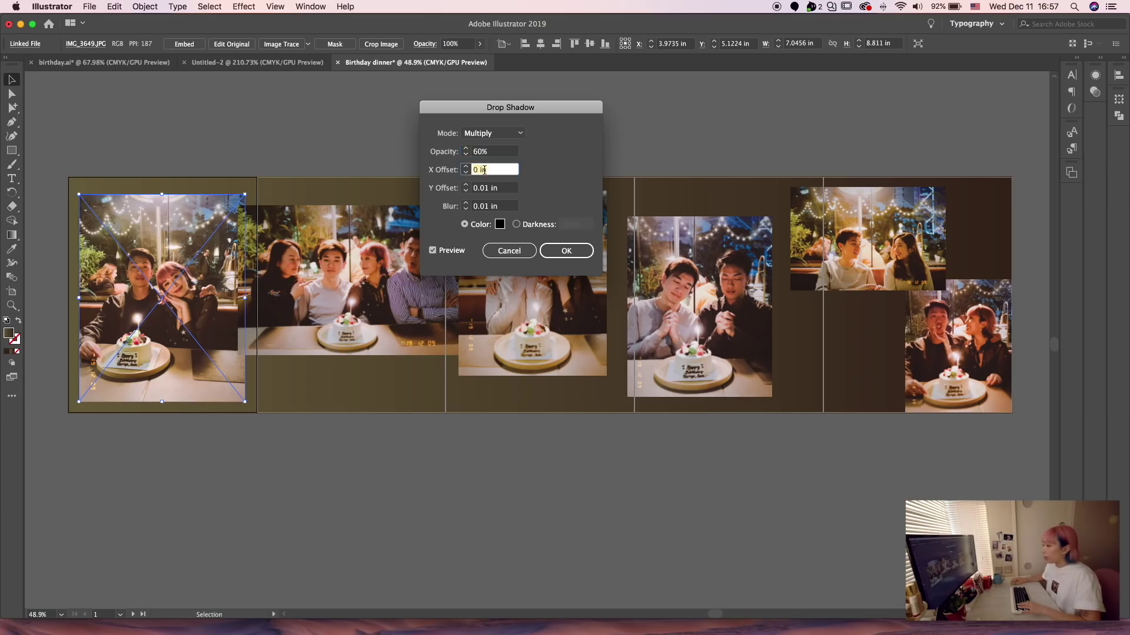
{"action": "type", "text": ".02"}
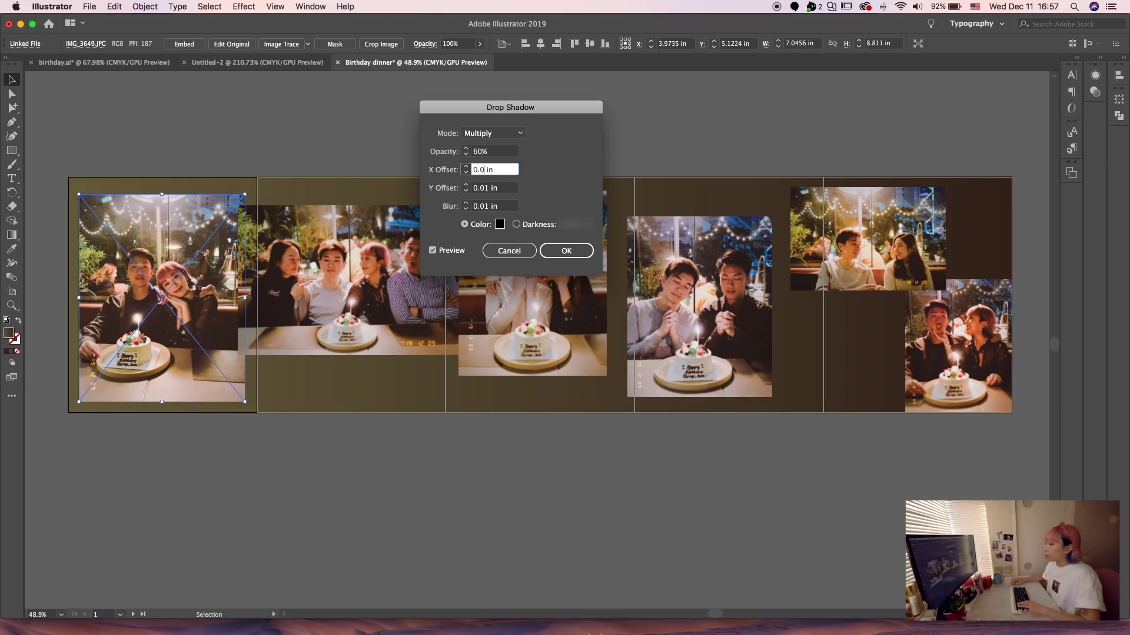
{"action": "left_click", "coordinate": [486, 188]}
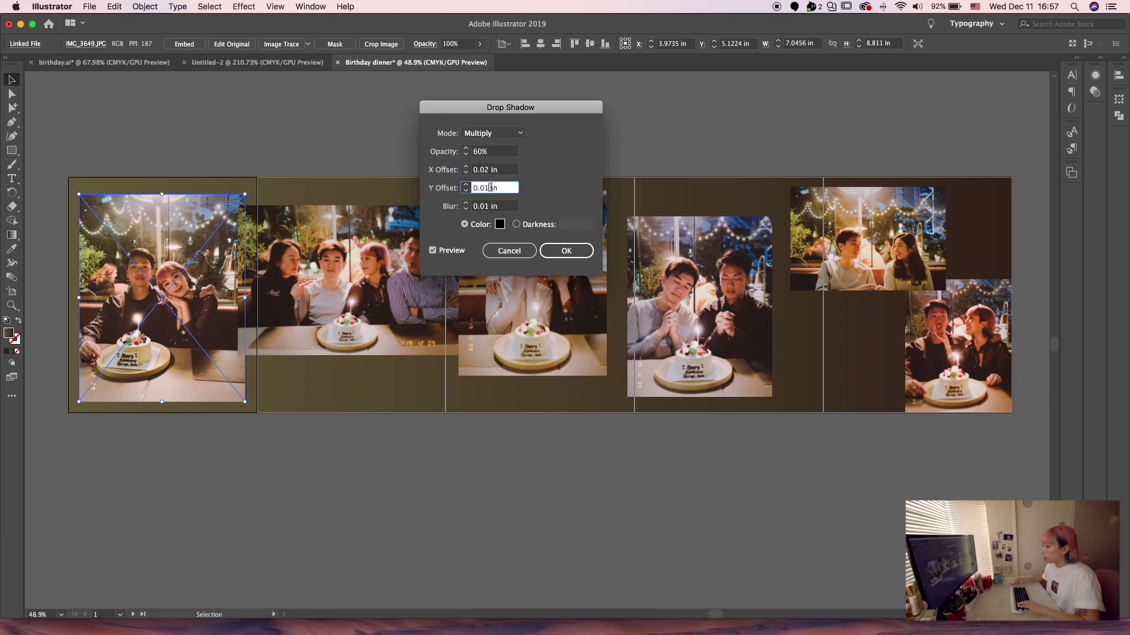
{"action": "key", "text": "BackSpace"}
{"action": "key", "text": "BackSpace"}
{"action": "type", "text": "1"}
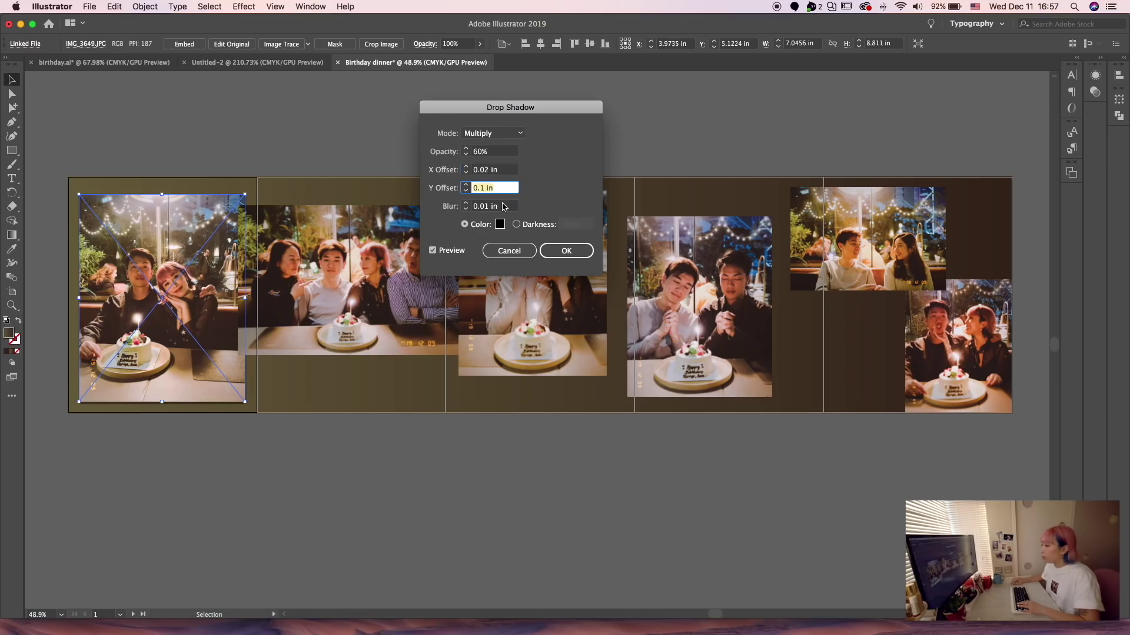
{"action": "left_click", "coordinate": [487, 209]}
{"action": "left_click", "coordinate": [482, 188]}
{"action": "key", "text": "BackSpace"}
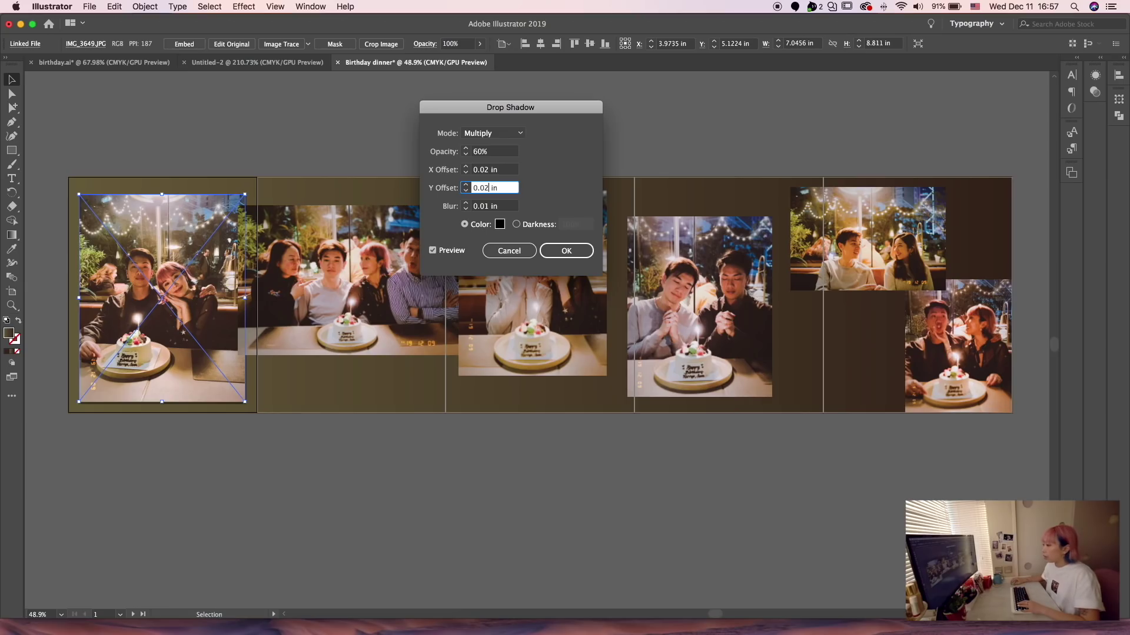
{"action": "left_click", "coordinate": [491, 209]}
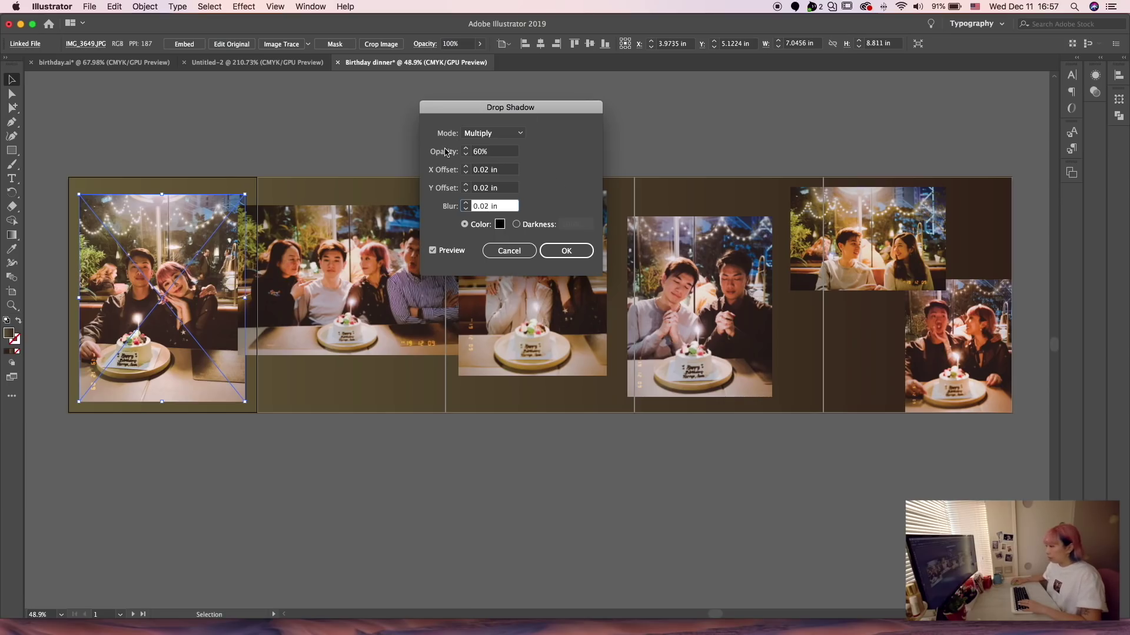
- Set the drop shadow's opacity to 50%, apply it to IMG_3649, and inspect the shadow along the photo's lower corner
{"action": "left_click", "coordinate": [488, 153]}
{"action": "type", "text": "50"}
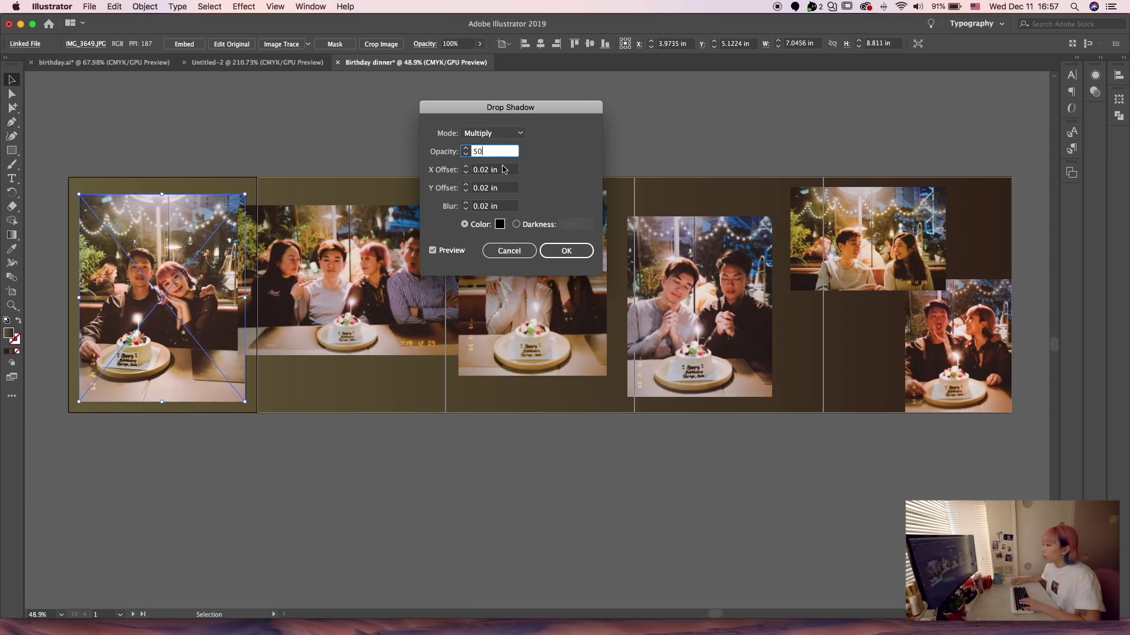
{"action": "left_click", "coordinate": [549, 251]}
{"action": "left_click", "coordinate": [317, 155]}
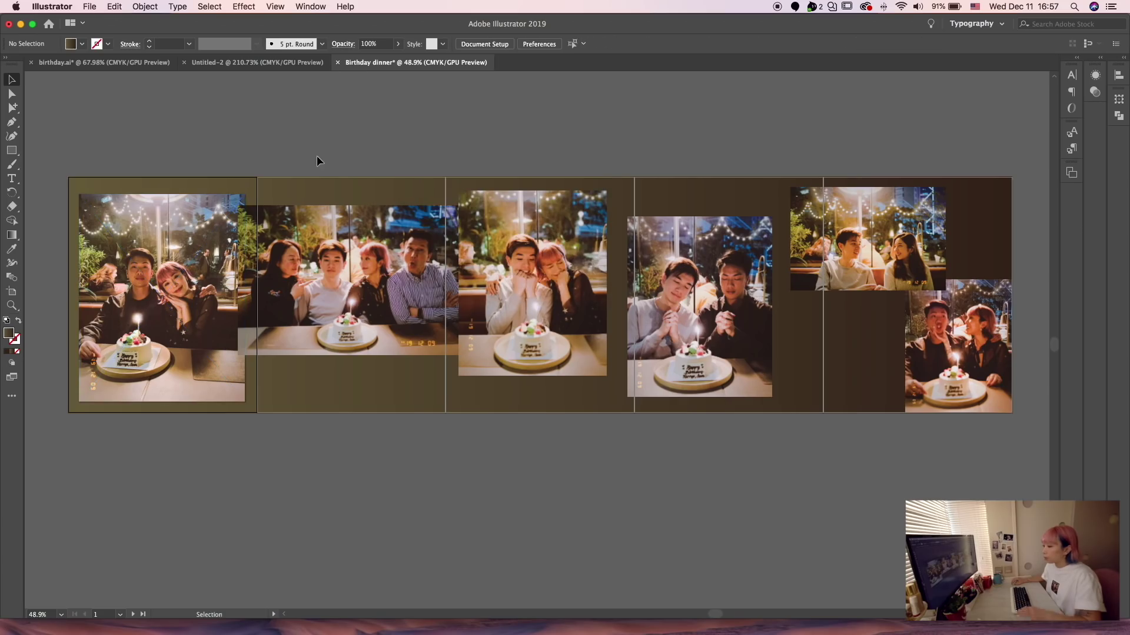
{"action": "scroll", "coordinate": [370, 376], "scroll_direction": "up", "scroll_amount": 5}
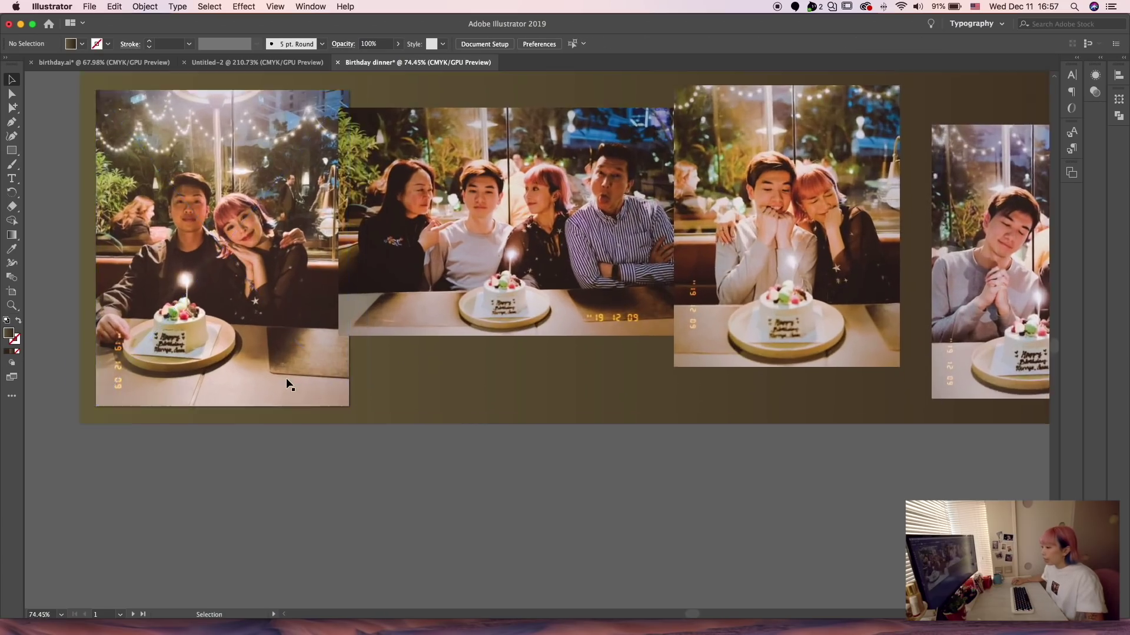
{"action": "scroll", "coordinate": [415, 425], "scroll_direction": "up", "scroll_amount": 5}
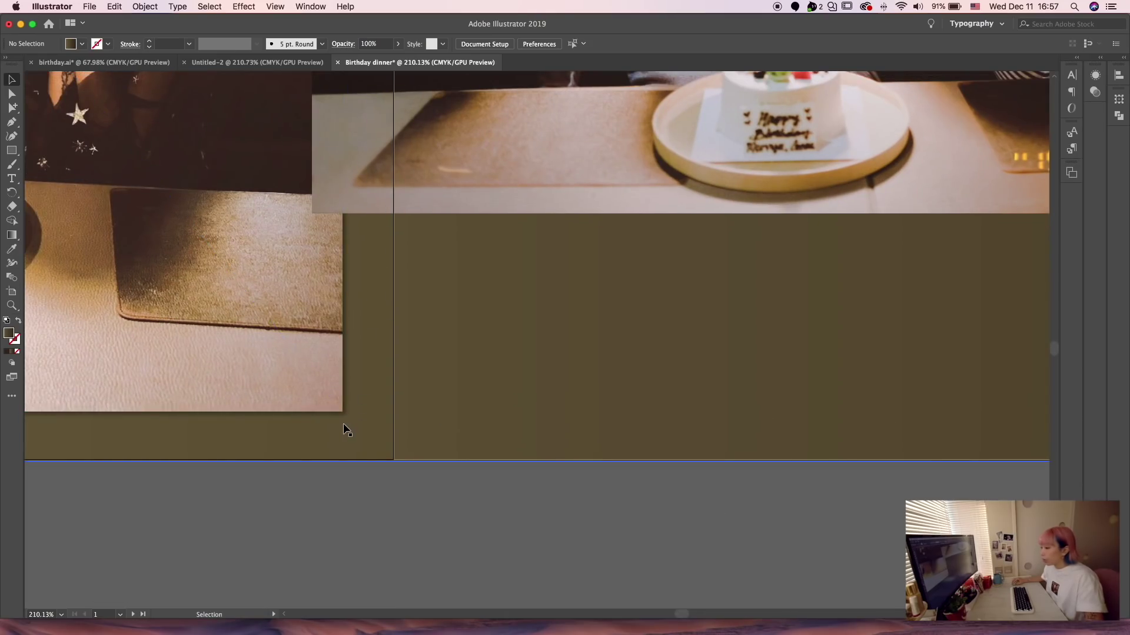
- Inspect the drop shadow along the lower and side edges of IMG_3649 in the first artboard
{"action": "scroll", "coordinate": [347, 432], "scroll_direction": "left", "scroll_amount": 10}
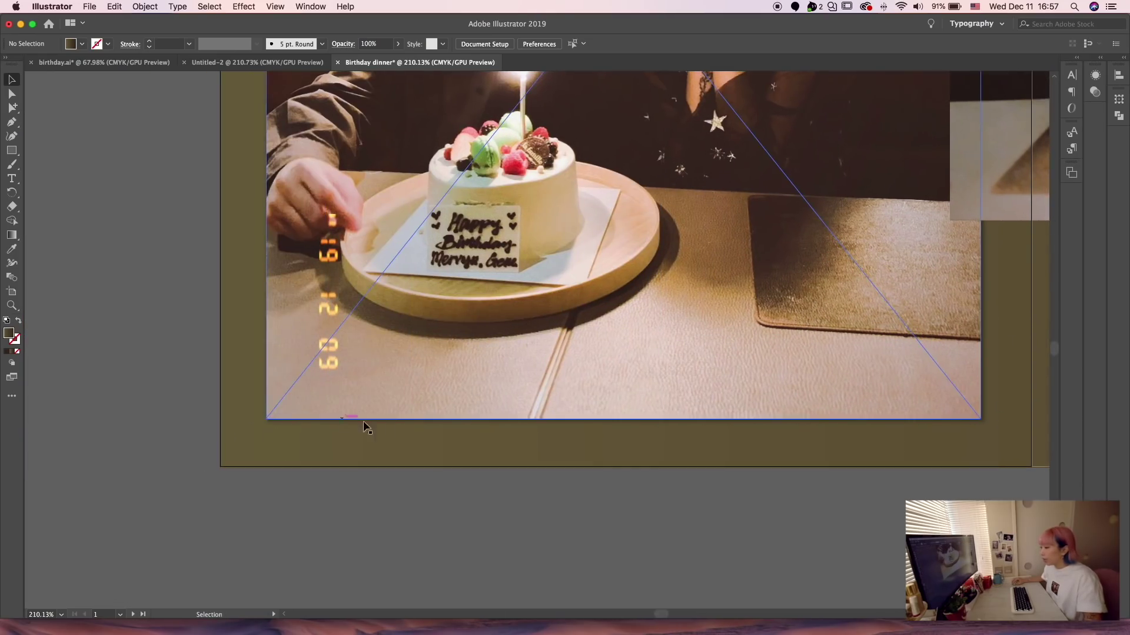
{"action": "scroll", "coordinate": [345, 424], "scroll_direction": "right", "scroll_amount": 10}
{"action": "scroll", "coordinate": [171, 398], "scroll_direction": "left", "scroll_amount": 2}
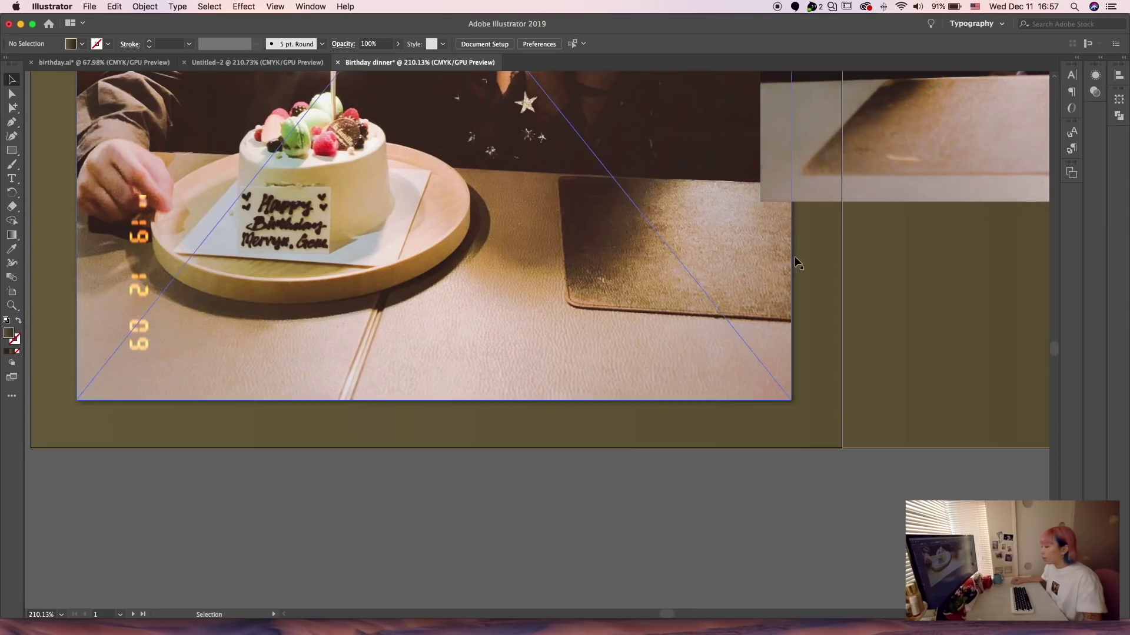
{"action": "scroll", "coordinate": [348, 535], "scroll_direction": "down", "scroll_amount": 6}
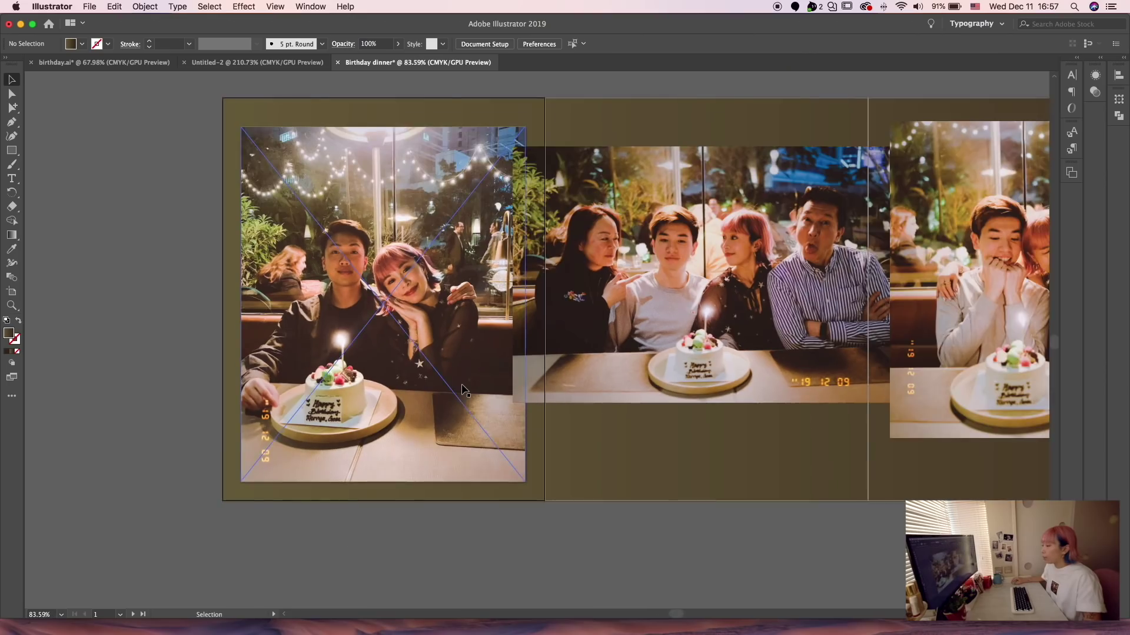
{"action": "scroll", "coordinate": [464, 391], "scroll_direction": "right", "scroll_amount": 6}
- Apply the last-used drop shadow to the wide group photo IMG_3646 in the second artboard
{"action": "left_click", "coordinate": [465, 372]}
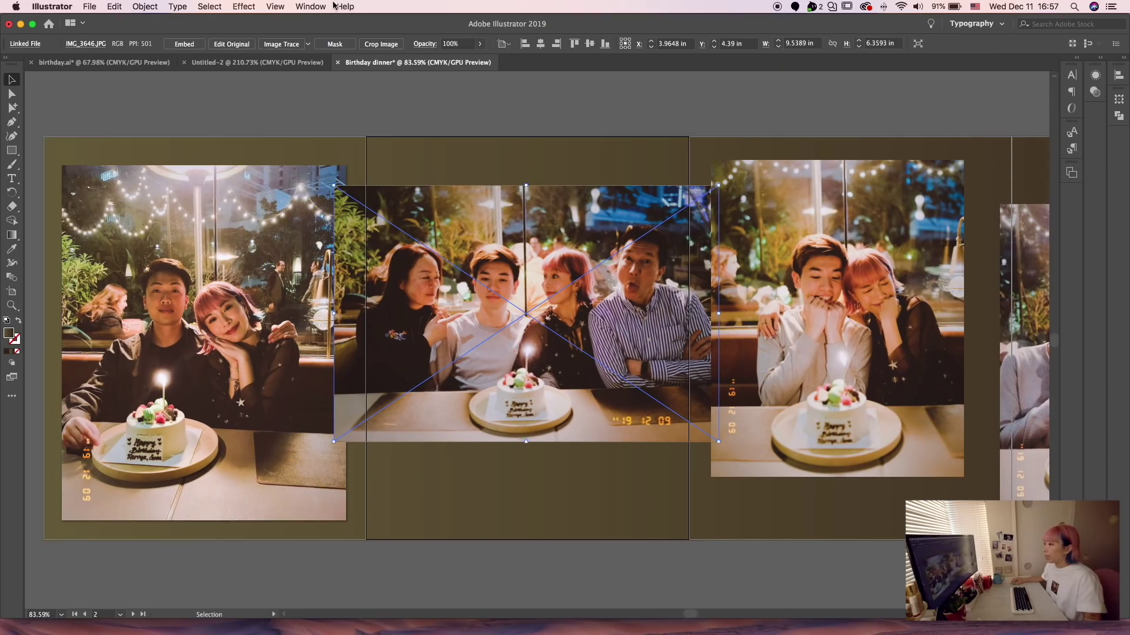
{"action": "scroll", "coordinate": [347, 145], "scroll_direction": "right", "scroll_amount": 5}
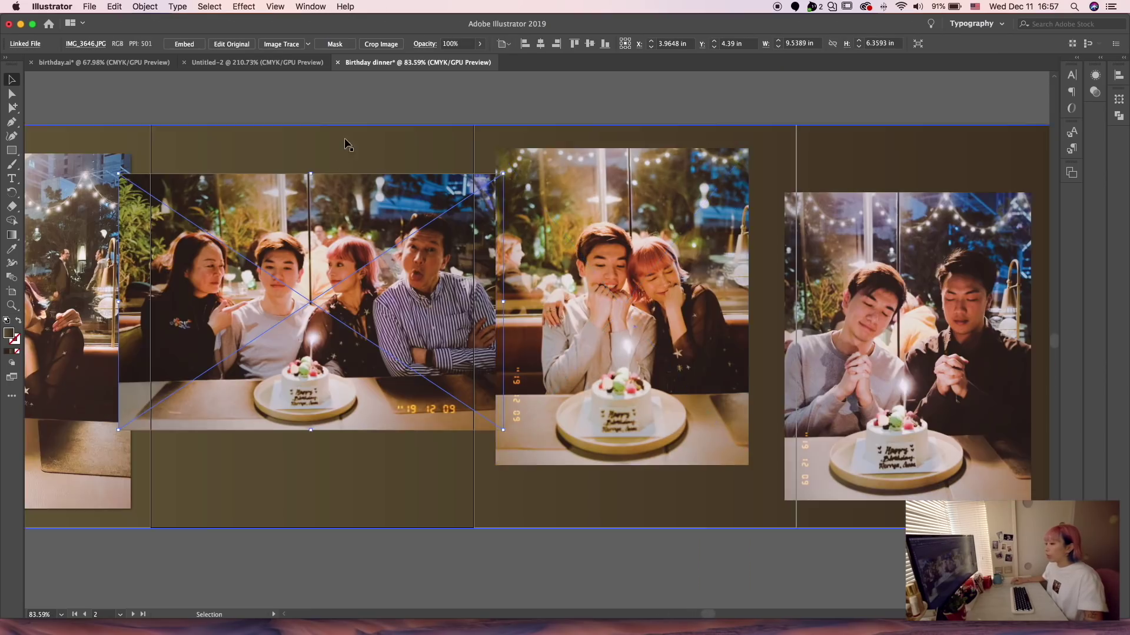
{"action": "scroll", "coordinate": [347, 141], "scroll_direction": "down", "scroll_amount": 2}
{"action": "left_click", "coordinate": [348, 121]}
{"action": "scroll", "coordinate": [348, 121], "scroll_direction": "left", "scroll_amount": 2}
{"action": "left_click", "coordinate": [348, 243]}
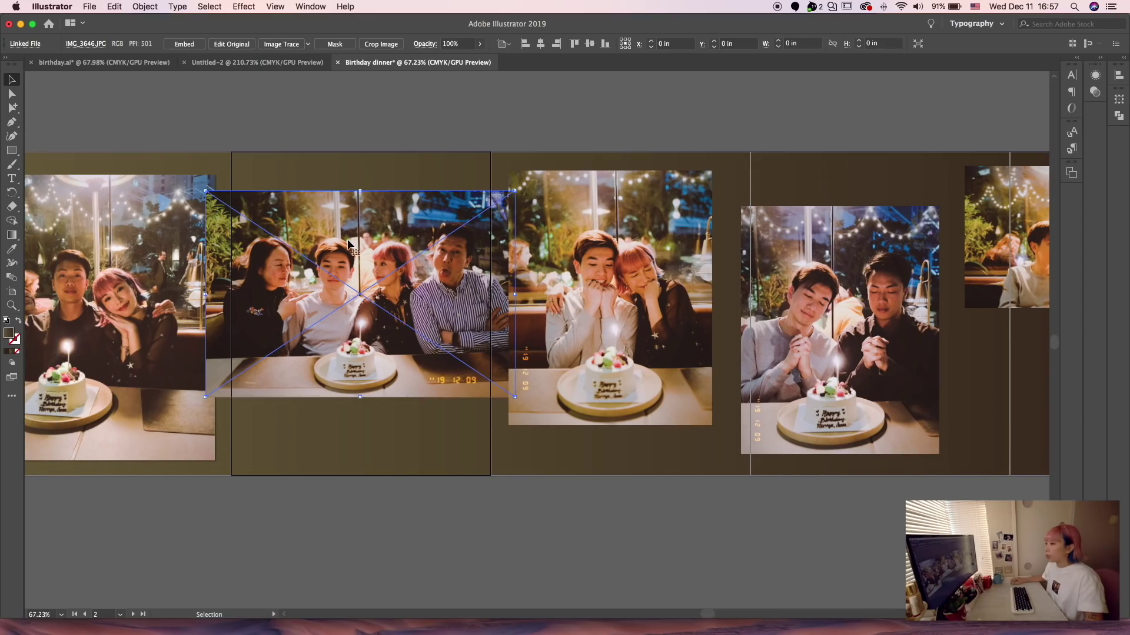
{"action": "left_click", "coordinate": [298, 6]}
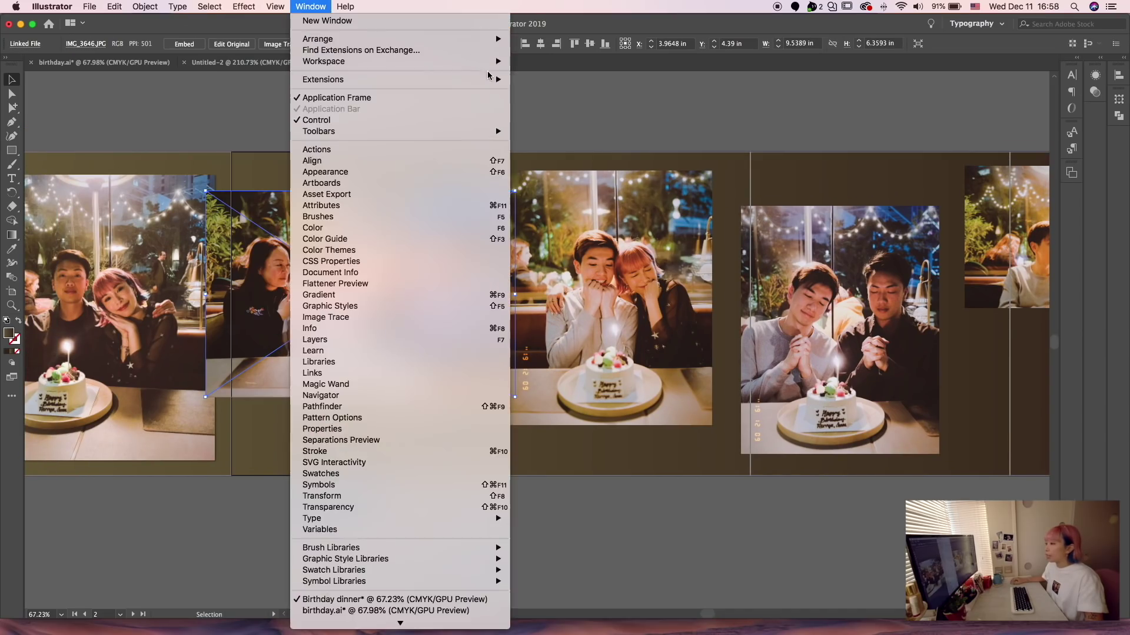
{"action": "left_click", "coordinate": [581, 118]}
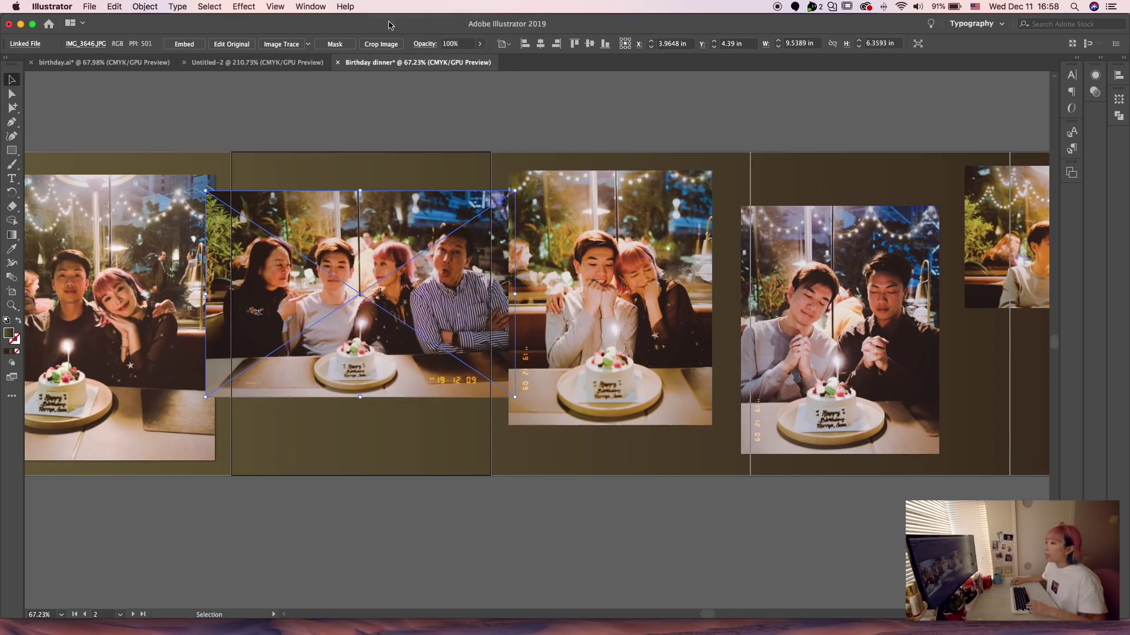
{"action": "left_click", "coordinate": [273, 6]}
{"action": "mouse_move", "coordinate": [250, 6]}
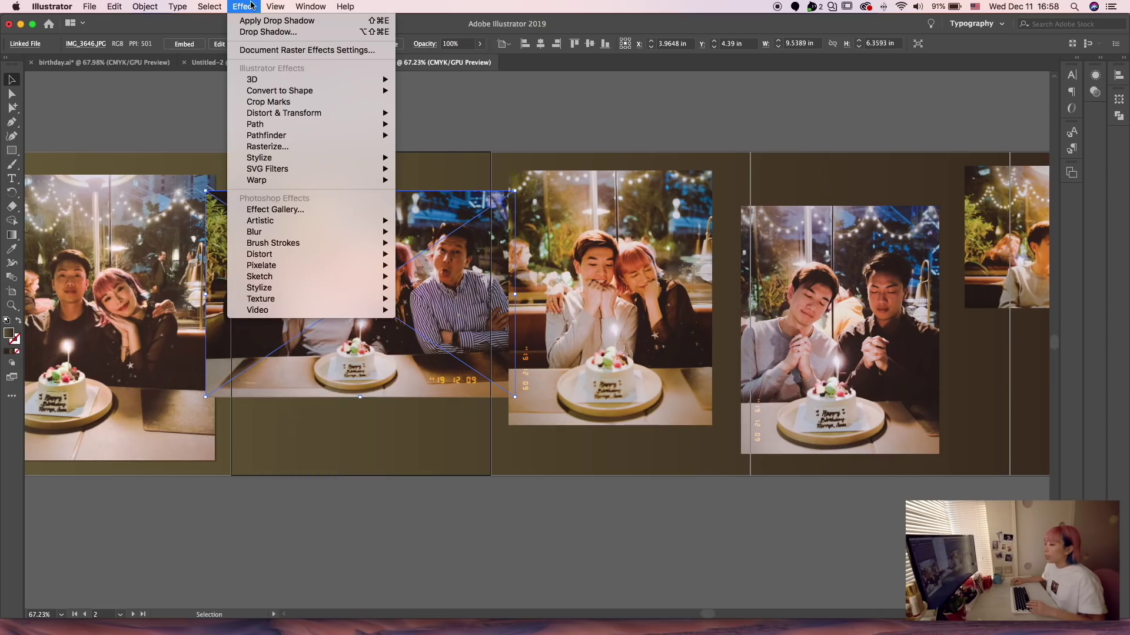
{"action": "left_click", "coordinate": [259, 21]}
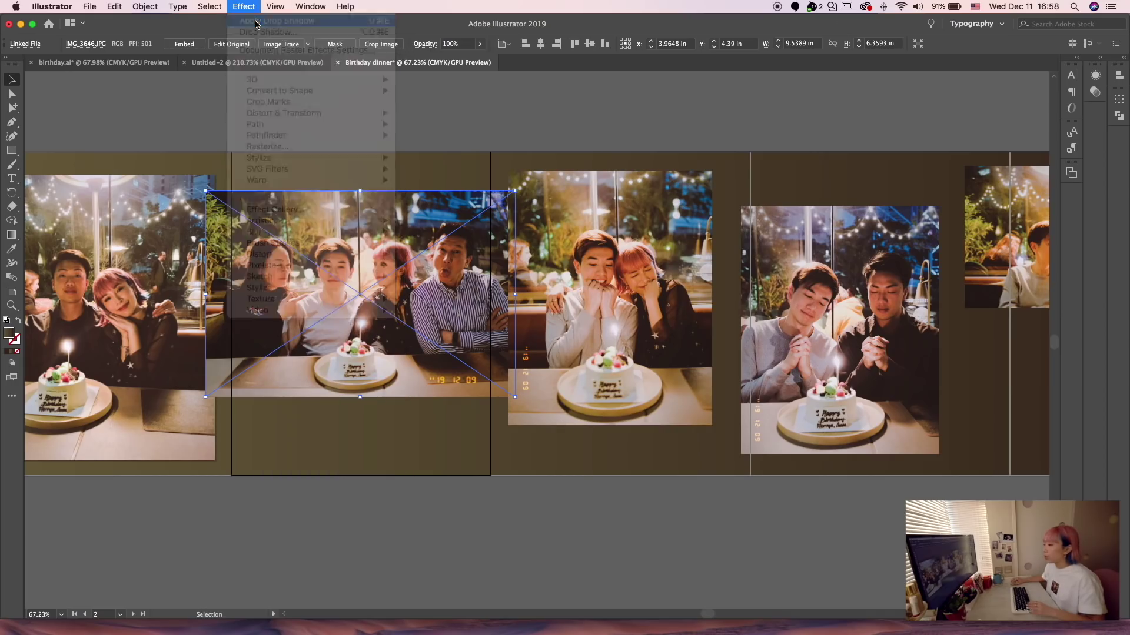
{"action": "left_click", "coordinate": [322, 90]}
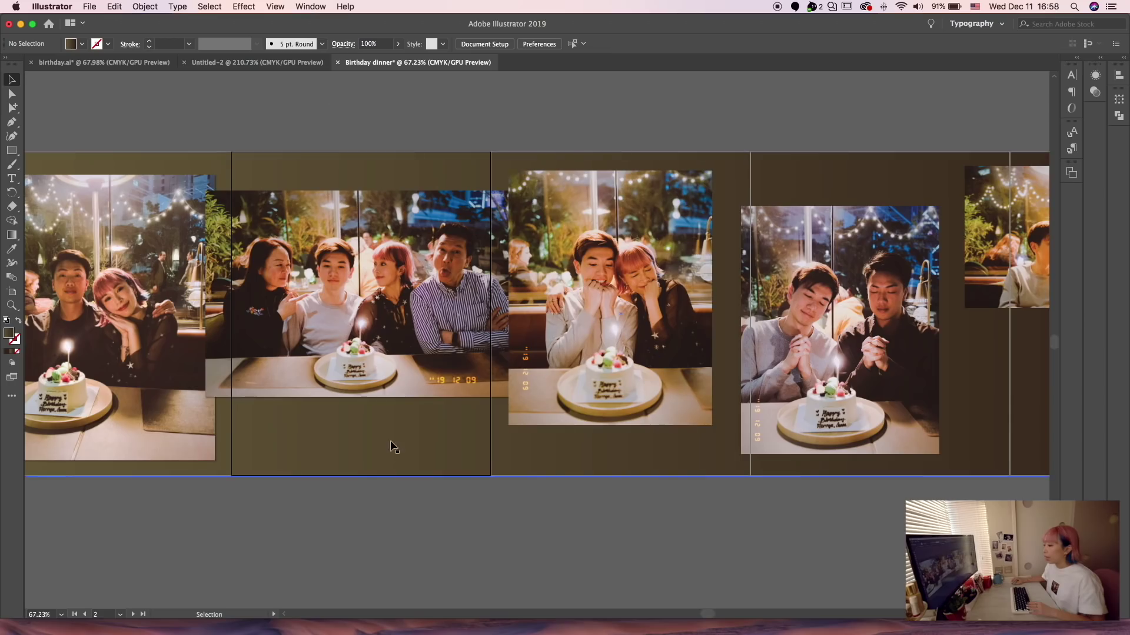
- Apply the same drop shadow to photo IMG_3645 in the third artboard
{"action": "left_click", "coordinate": [532, 377]}
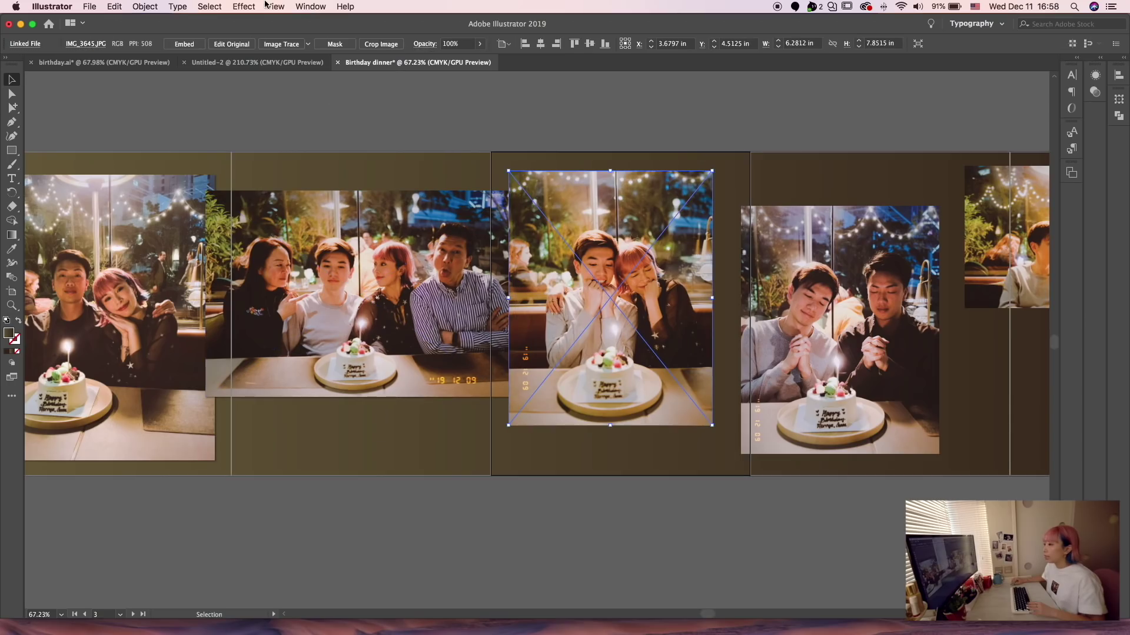
{"action": "left_click", "coordinate": [244, 6]}
{"action": "left_click", "coordinate": [254, 21]}
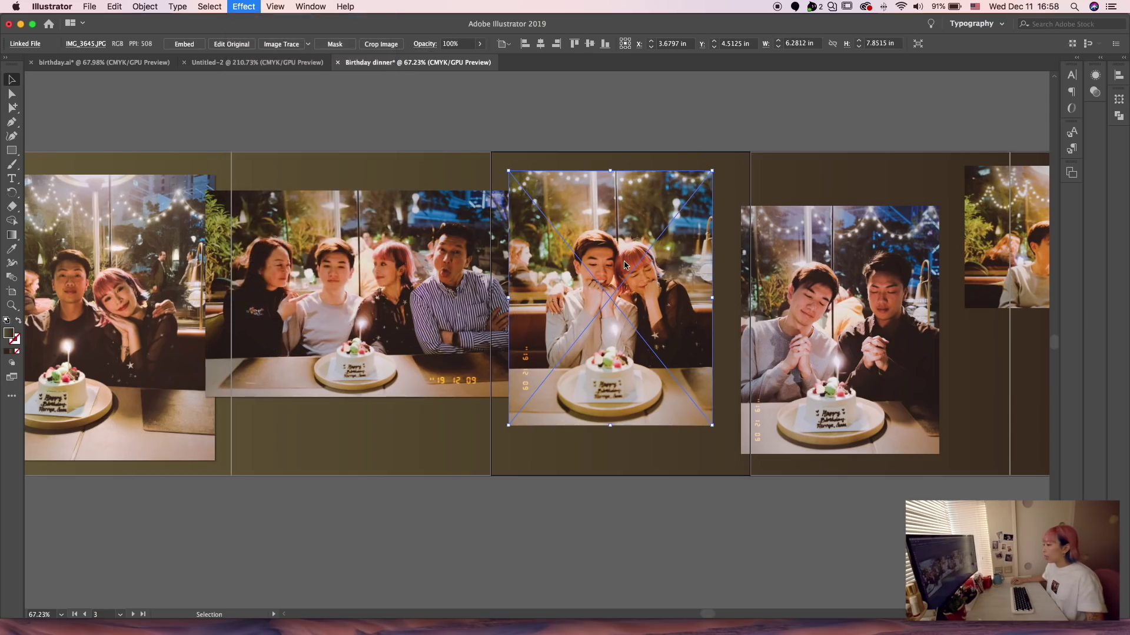
- Apply the same drop shadow to the remaining three photos across the fourth and fifth artboards
{"action": "scroll", "coordinate": [622, 269], "scroll_direction": "right", "scroll_amount": 6}
{"action": "left_click", "coordinate": [556, 282]}
{"action": "left_click", "coordinate": [680, 225], "text": "shift"}
{"action": "left_click", "coordinate": [840, 366], "text": "shift"}
{"action": "left_click", "coordinate": [253, 8]}
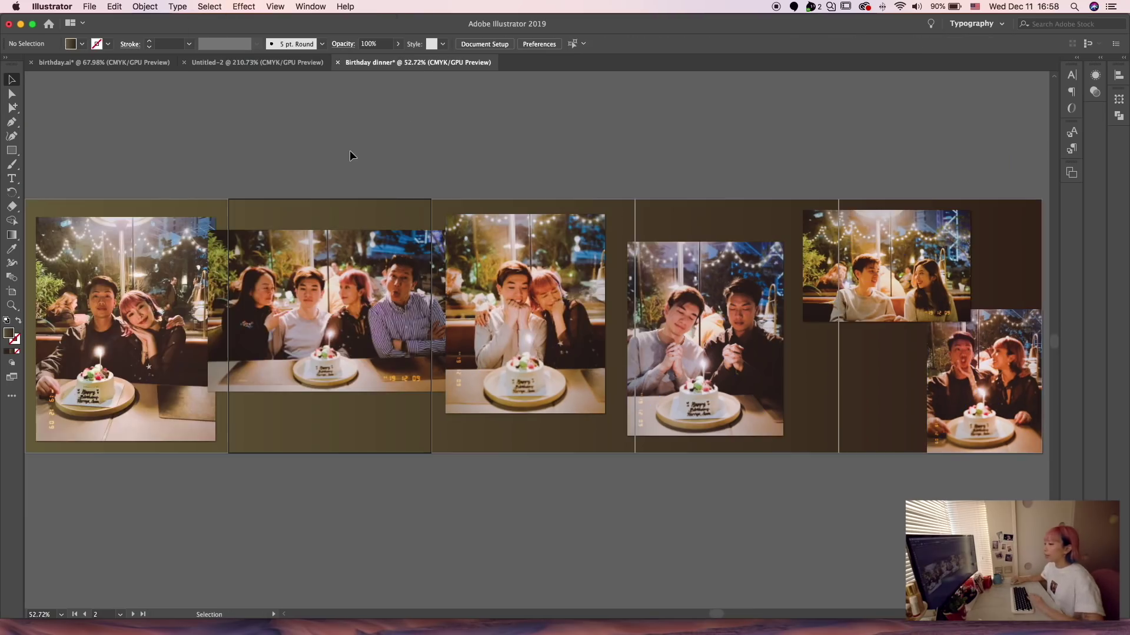
- Place a line of point text with the placeholder "Lorem ipsum" above the first artboard using the Type tool
{"action": "scroll", "coordinate": [350, 154], "scroll_direction": "left", "scroll_amount": 4}
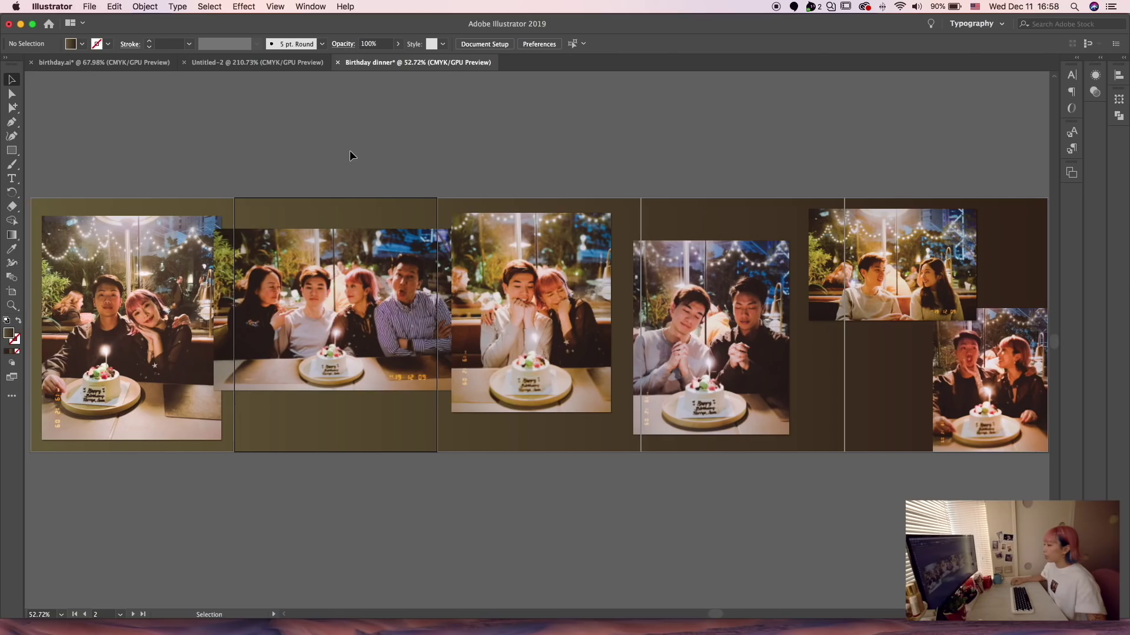
{"action": "scroll", "coordinate": [350, 155], "scroll_direction": "left", "scroll_amount": 5}
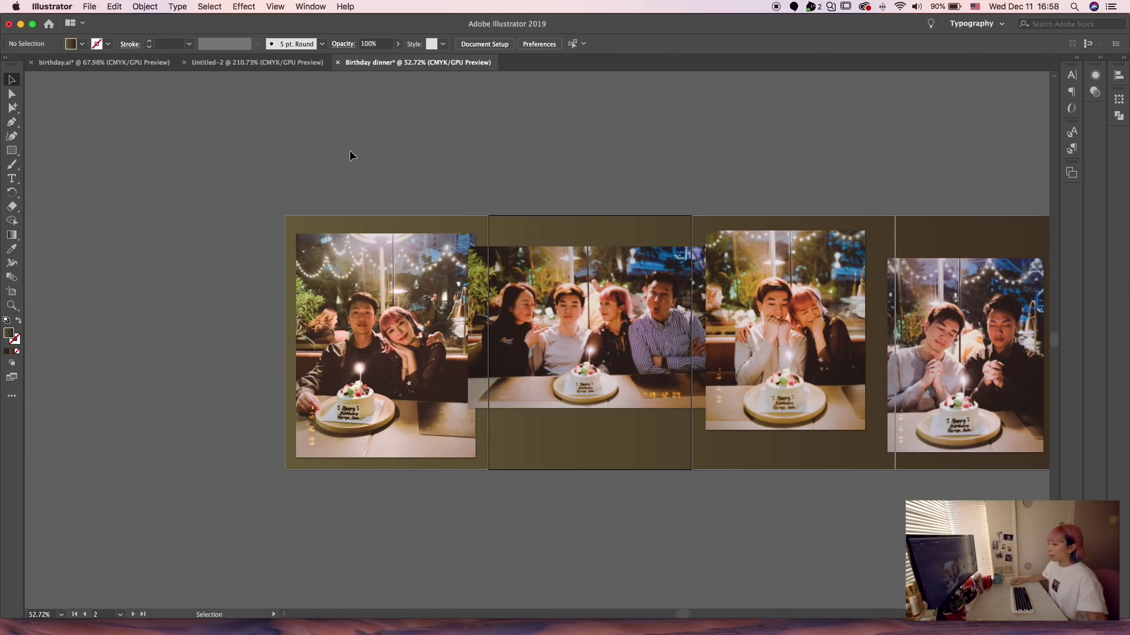
{"action": "scroll", "coordinate": [350, 155], "scroll_direction": "up", "scroll_amount": 4}
{"action": "scroll", "coordinate": [351, 155], "scroll_direction": "down", "scroll_amount": 3}
{"action": "scroll", "coordinate": [351, 155], "scroll_direction": "right", "scroll_amount": 5}
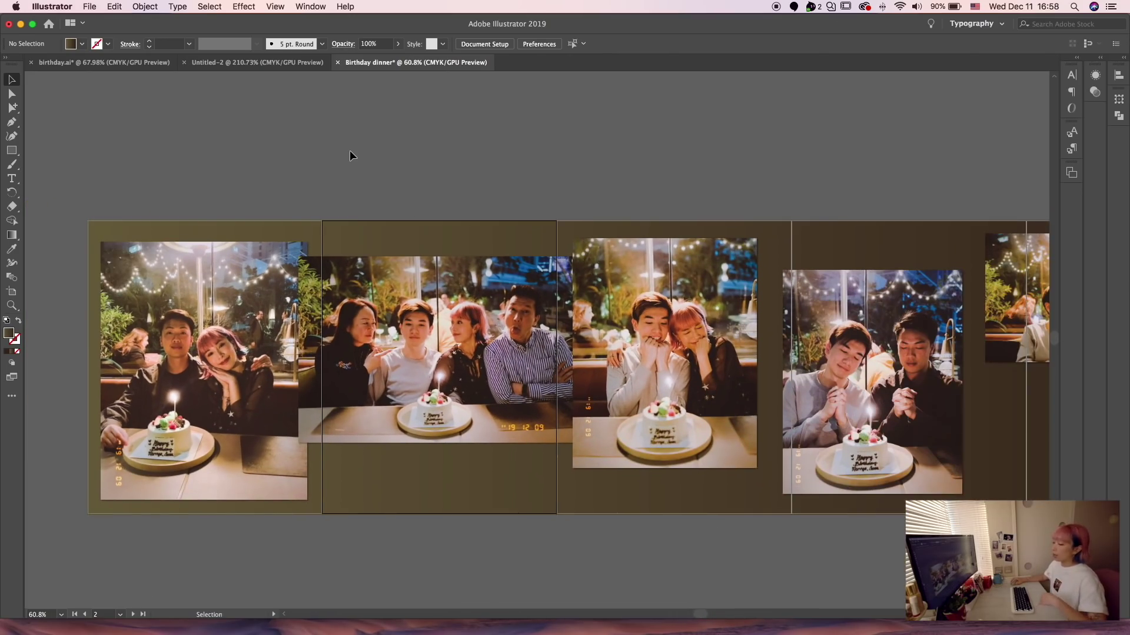
{"action": "scroll", "coordinate": [460, 192], "scroll_direction": "left", "scroll_amount": 2}
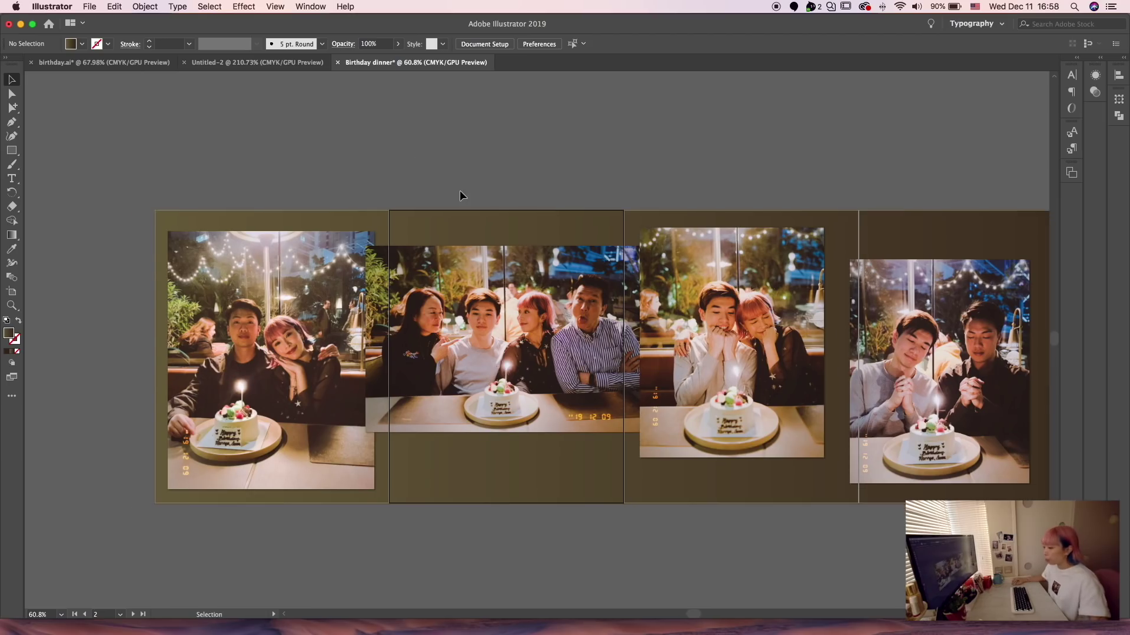
{"action": "left_click", "coordinate": [13, 181]}
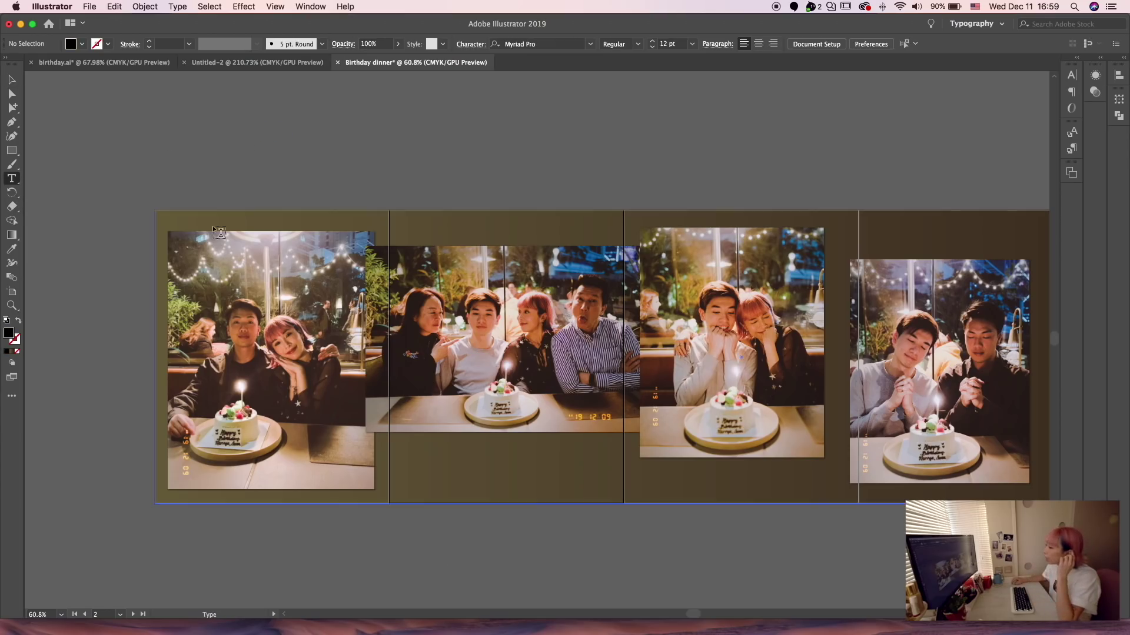
{"action": "left_click", "coordinate": [275, 155]}
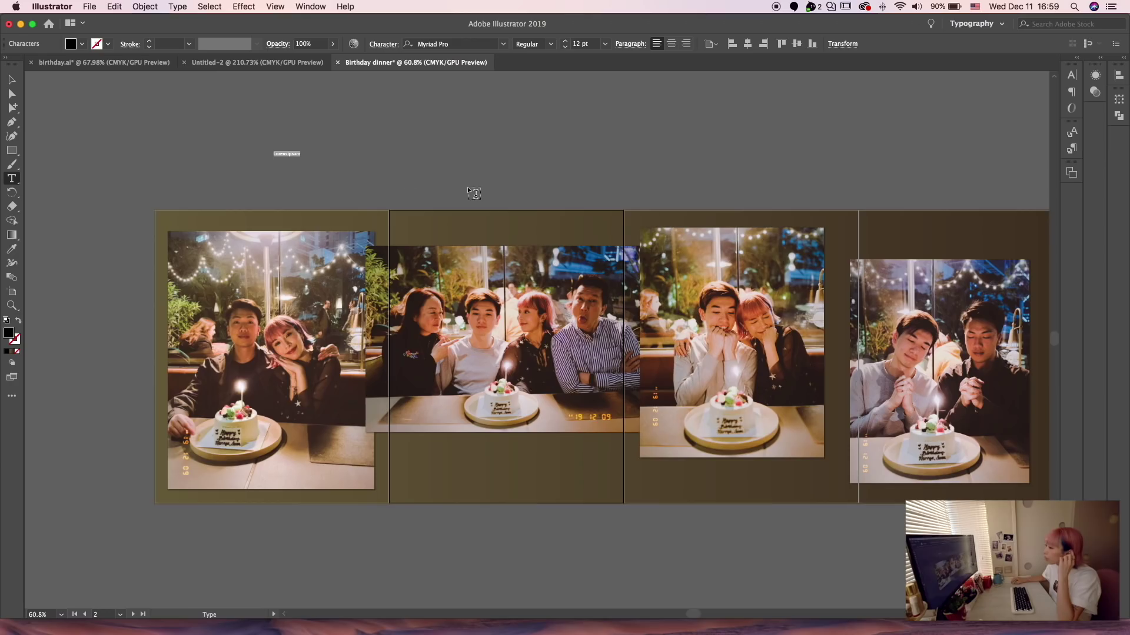
{"action": "key", "text": "Escape"}
- Enlarge the placeholder text above the first artboard to about 52 pt
{"action": "left_click_drag", "start_coordinate": [300, 157], "coordinate": [484, 237]}
{"action": "key", "text": "super+z"}
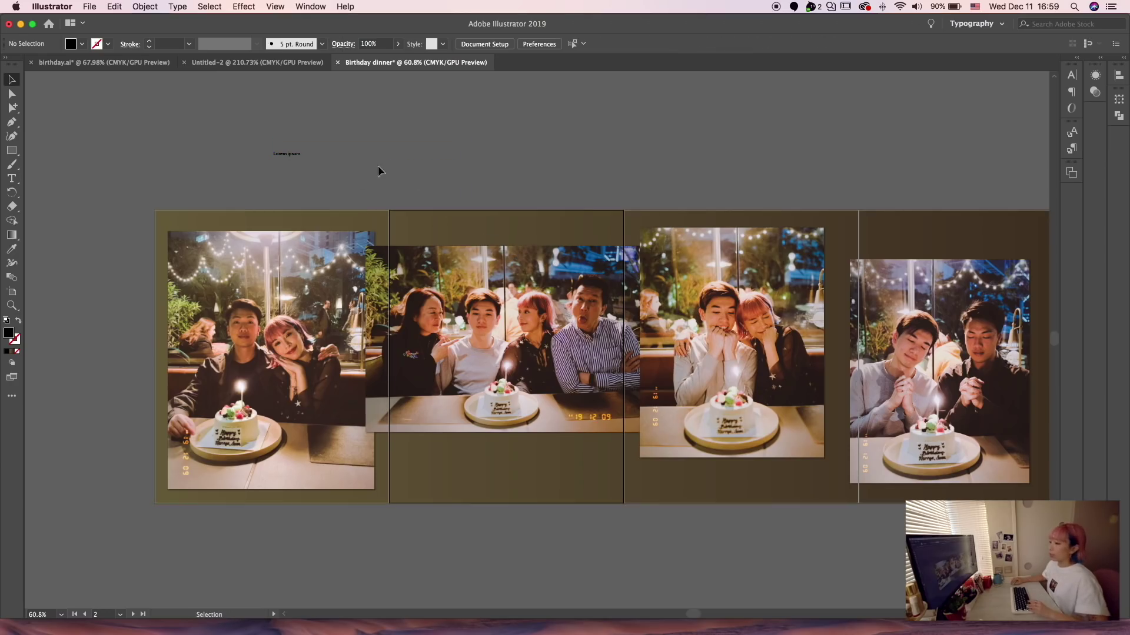
{"action": "scroll", "coordinate": [292, 159], "scroll_direction": "down", "scroll_amount": 1}
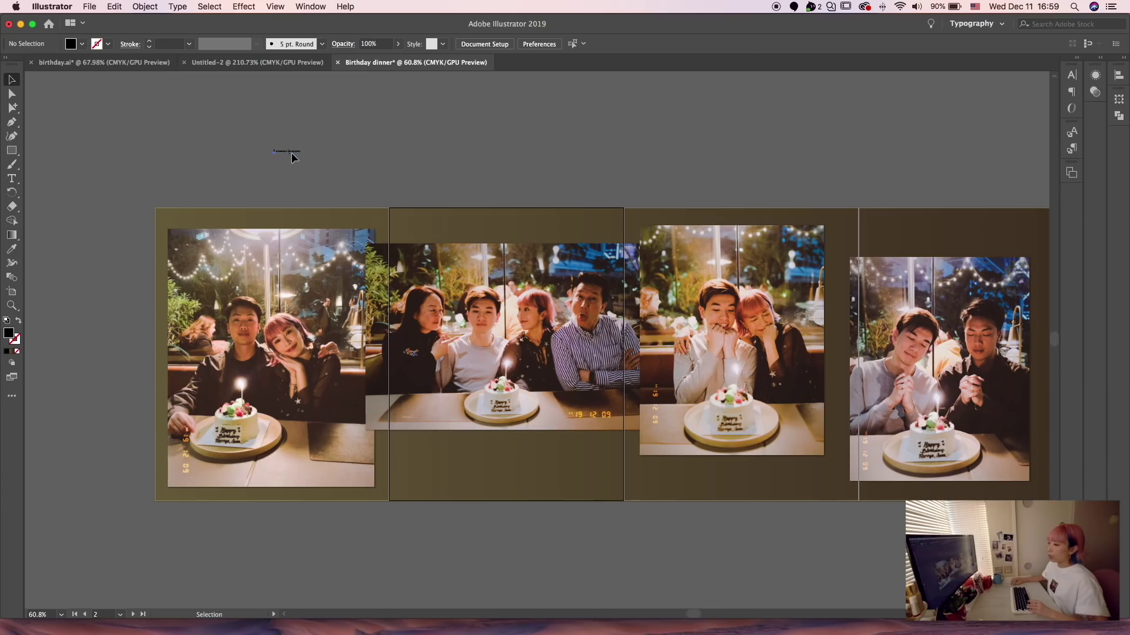
{"action": "left_click", "coordinate": [292, 155]}
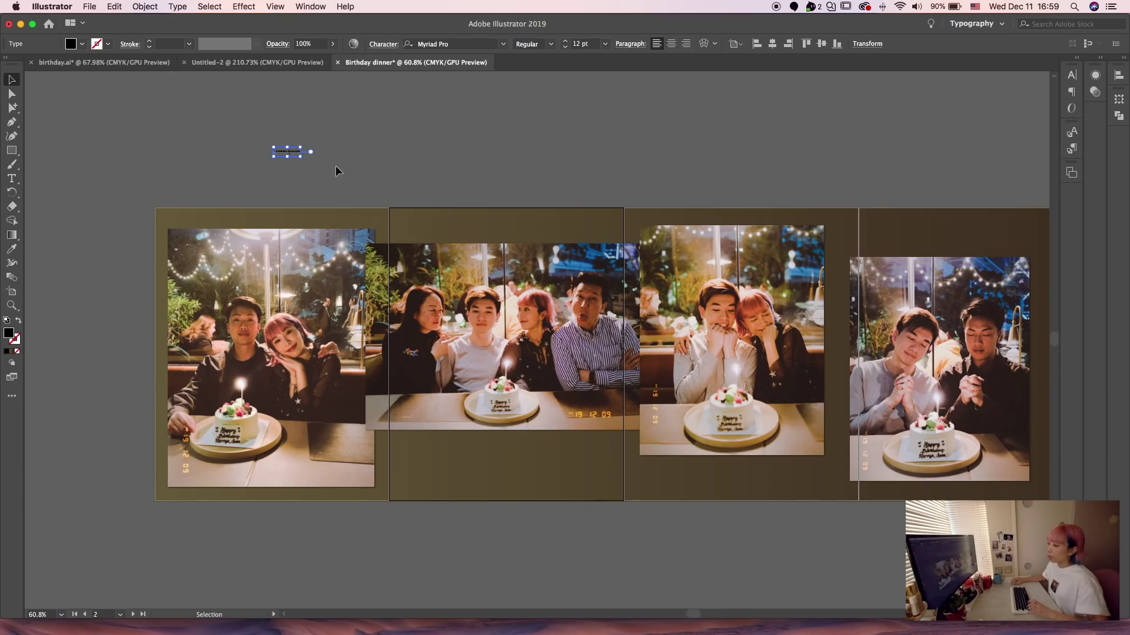
{"action": "left_click_drag", "start_coordinate": [303, 160], "coordinate": [391, 176]}
{"action": "left_click", "coordinate": [475, 150]}
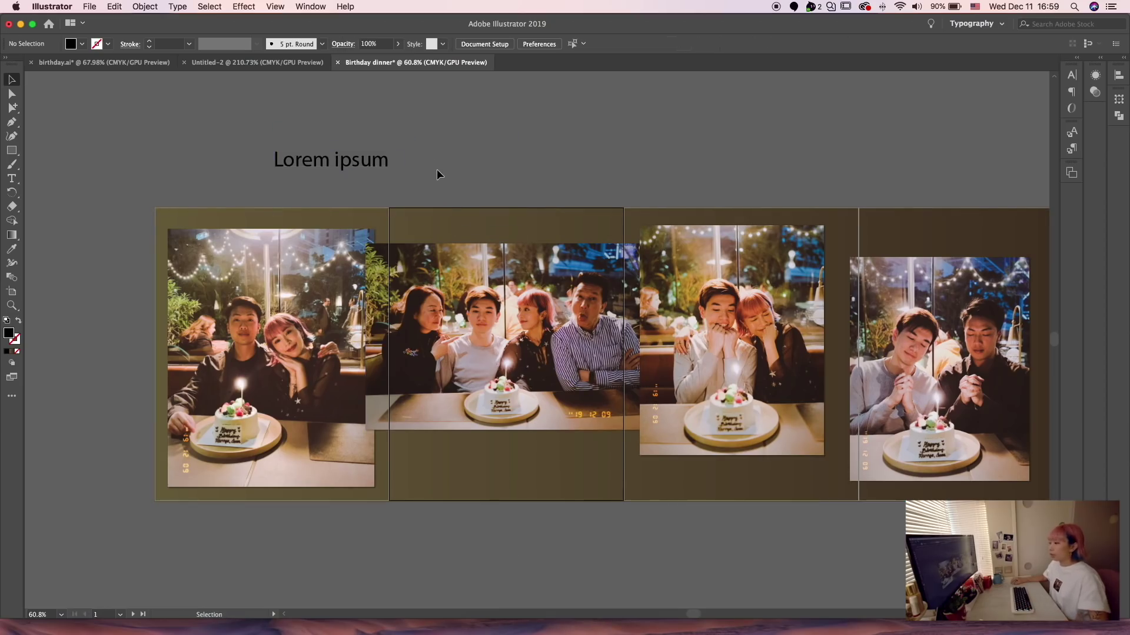
- Replace the placeholder wording with "Happy birthday to my love." and finish editing the text
{"action": "scroll", "coordinate": [436, 168], "scroll_direction": "left", "scroll_amount": 2}
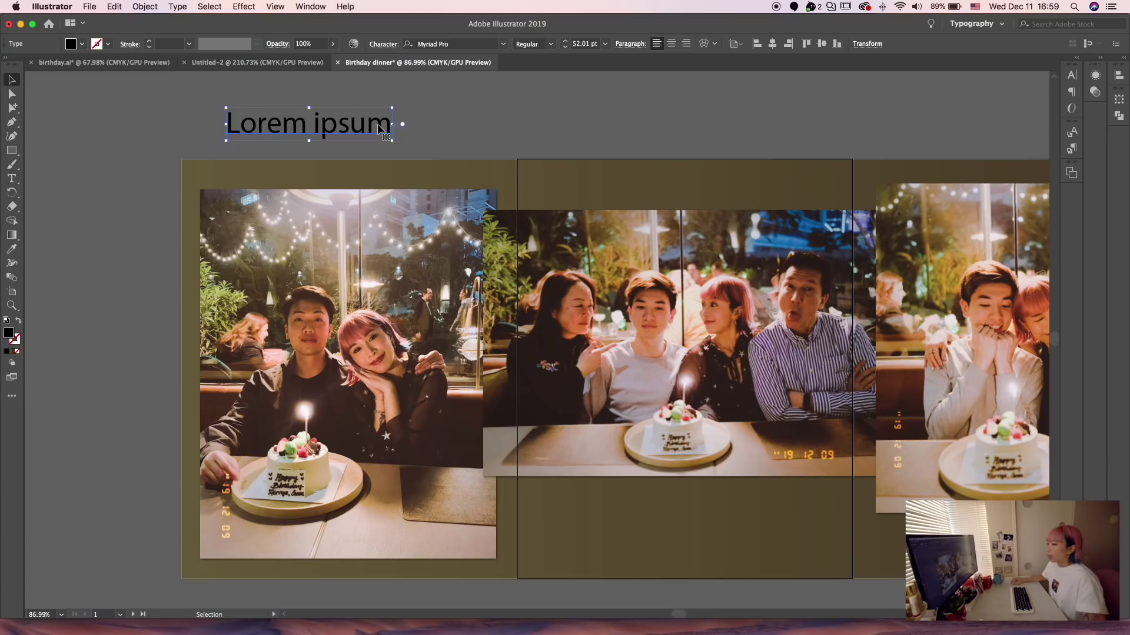
{"action": "double_click", "coordinate": [386, 131]}
{"action": "left_click_drag", "start_coordinate": [388, 129], "coordinate": [193, 115]}
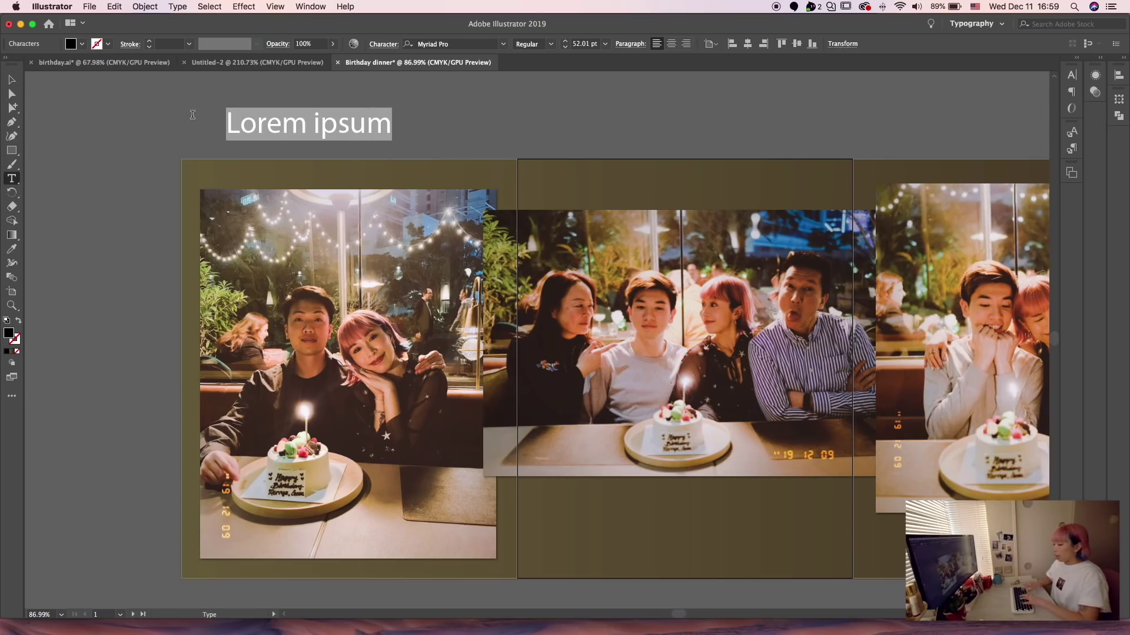
{"action": "type", "text": "Happy birthday "}
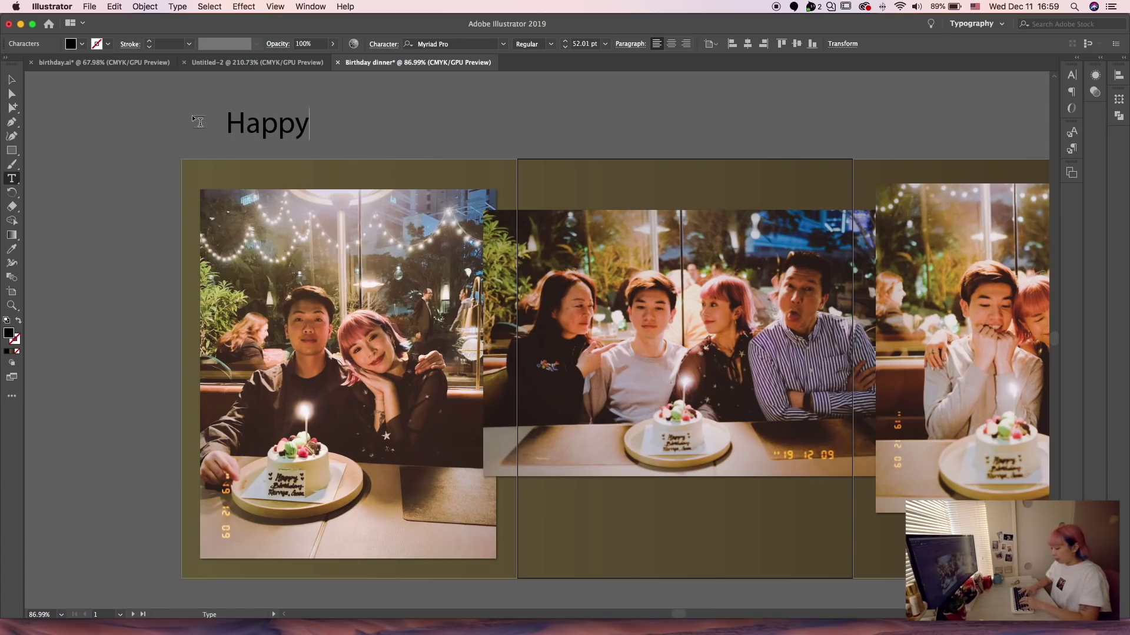
{"action": "type", "text": "to my love."}
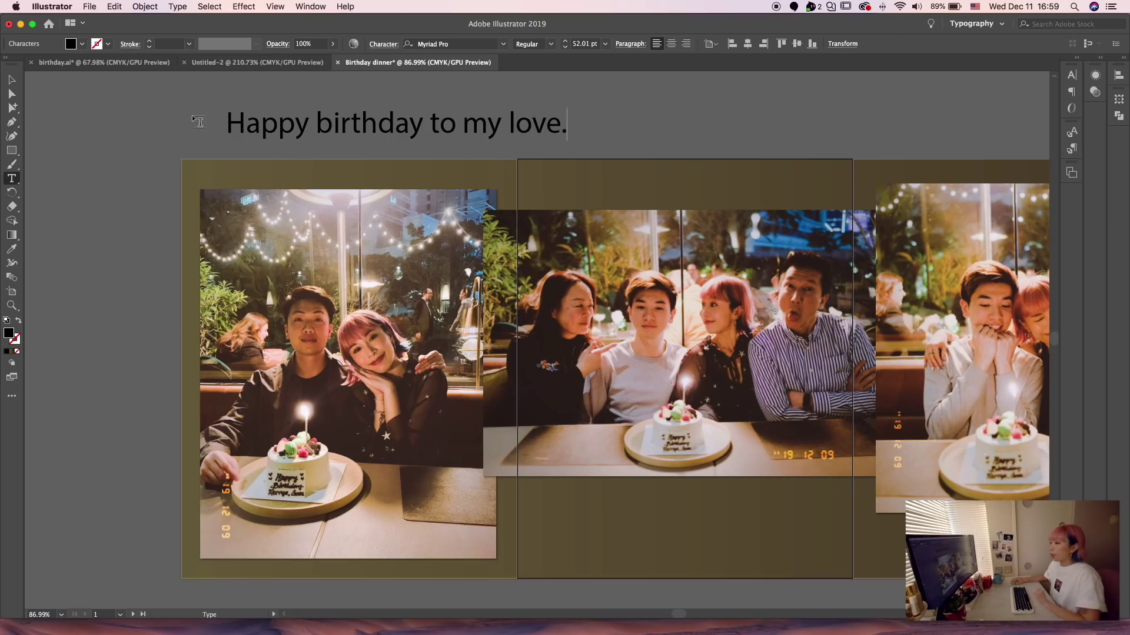
{"action": "key", "text": "super+a"}
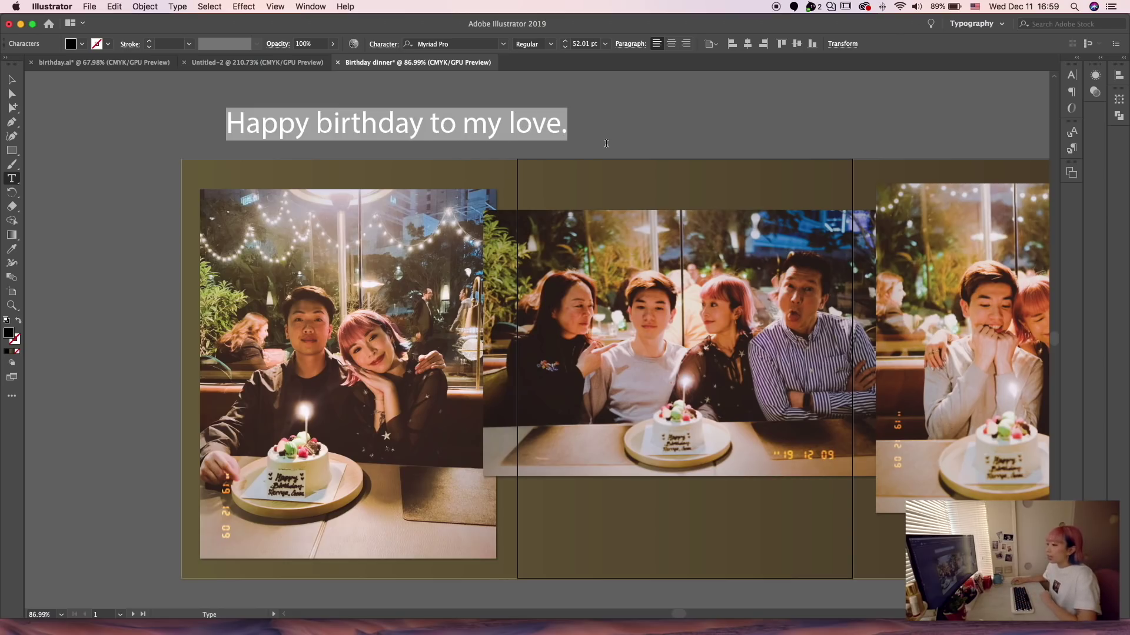
{"action": "left_click", "coordinate": [11, 79]}
{"action": "left_click", "coordinate": [134, 113]}
- Browse the font list with the greeting text selected and set its font to Quentin
{"action": "left_click", "coordinate": [321, 125]}
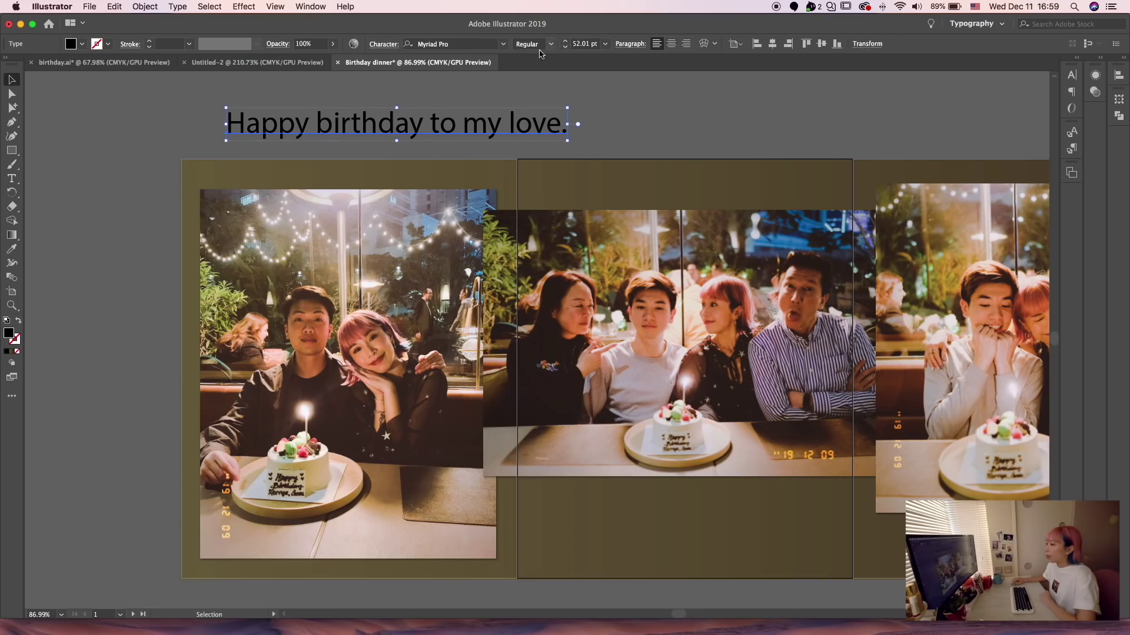
{"action": "left_click", "coordinate": [157, 119]}
{"action": "left_click", "coordinate": [273, 124]}
{"action": "left_click", "coordinate": [503, 45]}
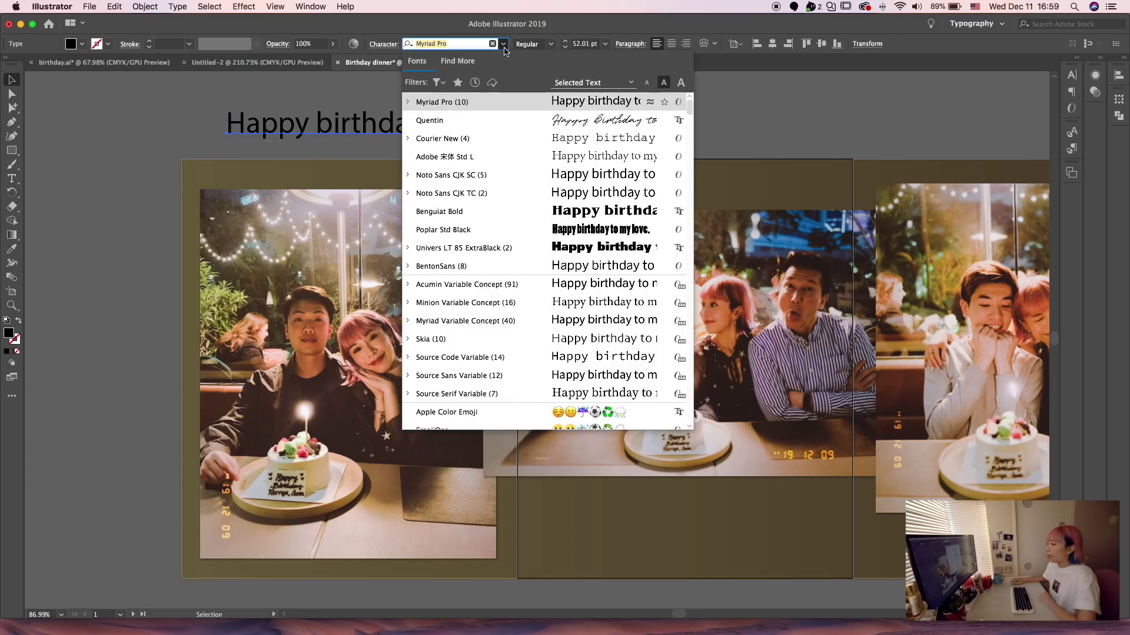
{"action": "scroll", "coordinate": [540, 227], "scroll_direction": "down", "scroll_amount": 5}
{"action": "scroll", "coordinate": [541, 226], "scroll_direction": "down", "scroll_amount": 5}
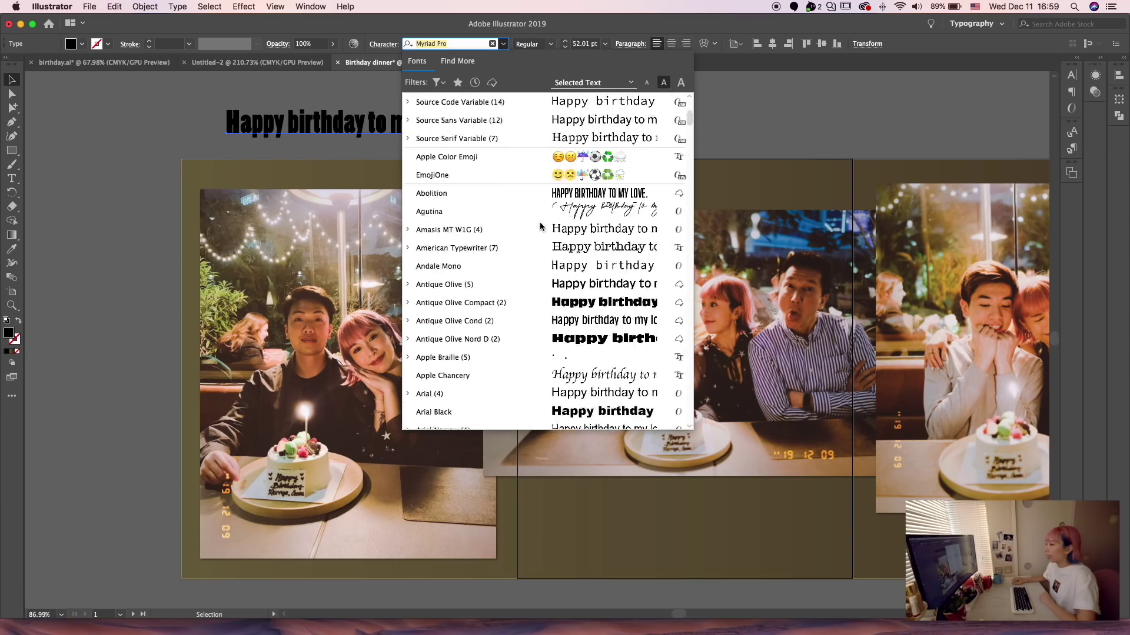
{"action": "scroll", "coordinate": [540, 227], "scroll_direction": "up", "scroll_amount": 10}
{"action": "scroll", "coordinate": [517, 302], "scroll_direction": "down", "scroll_amount": 10}
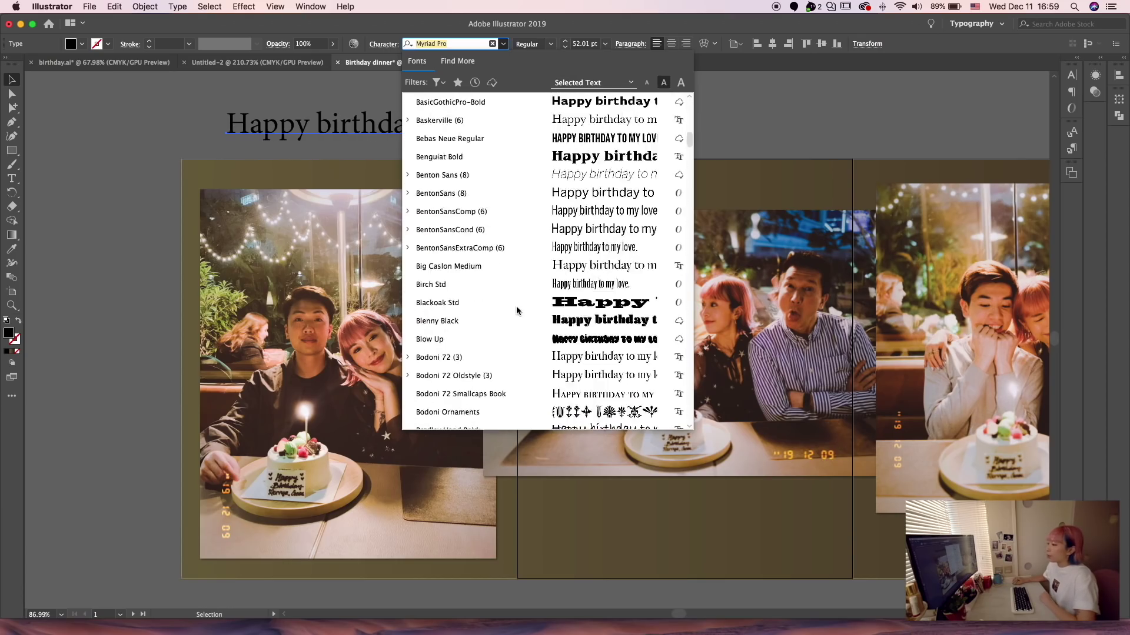
{"action": "scroll", "coordinate": [522, 190], "scroll_direction": "up", "scroll_amount": 10}
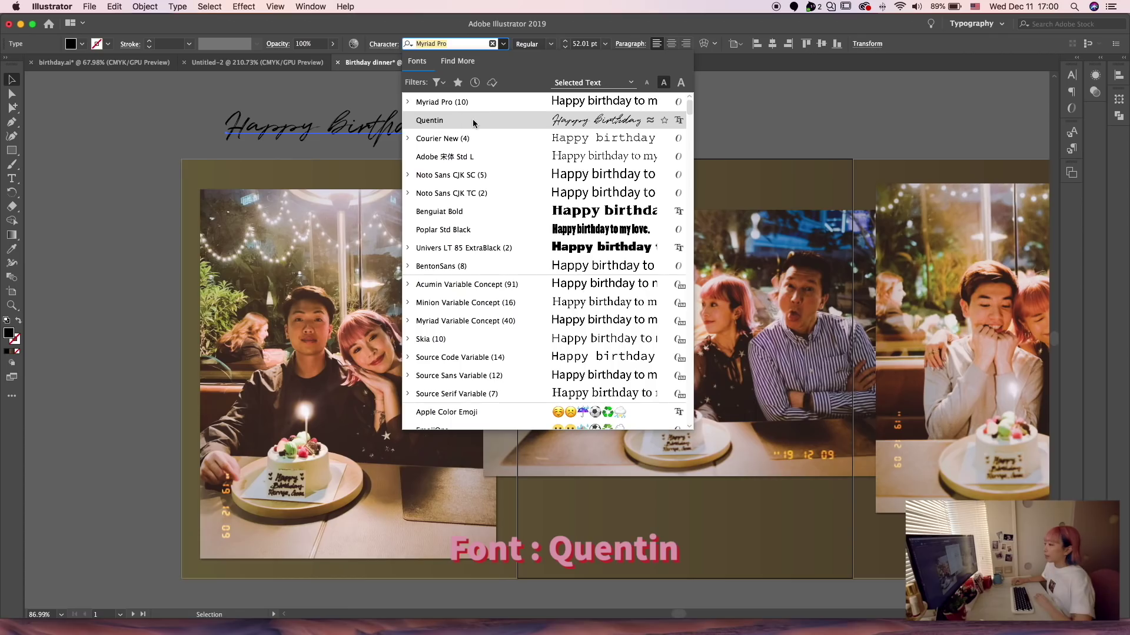
{"action": "left_click", "coordinate": [429, 120]}
{"action": "left_click", "coordinate": [647, 134]}
- Reposition the greeting text just above the first artboard, extending slightly over the second, and leave it selected
{"action": "left_click_drag", "start_coordinate": [515, 131], "coordinate": [544, 131]}
{"action": "left_click", "coordinate": [694, 132]}
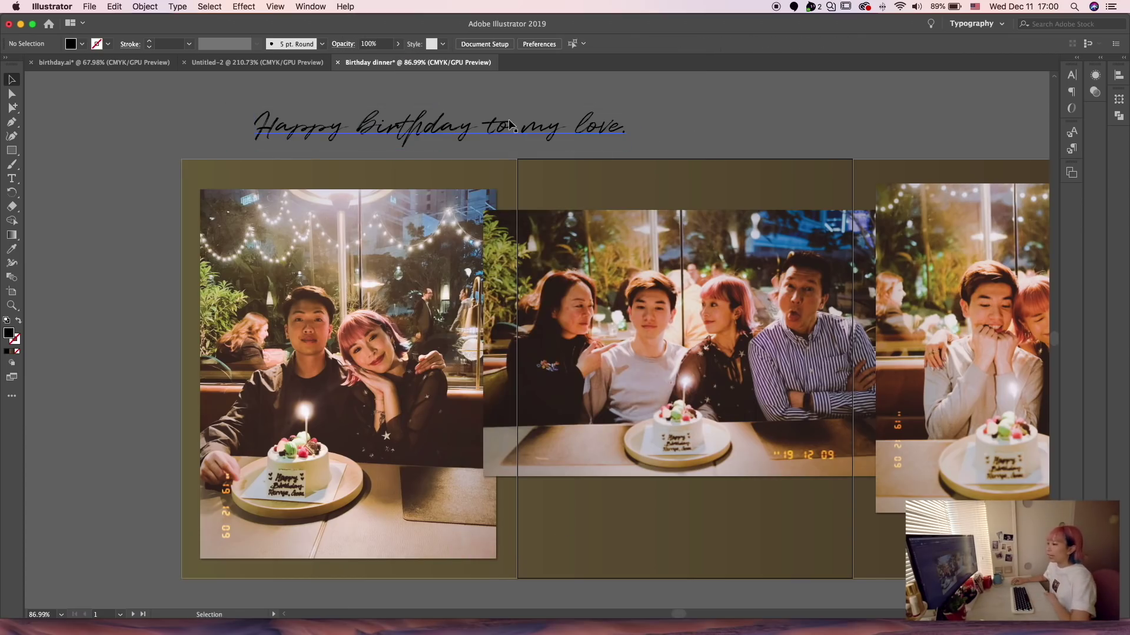
{"action": "left_click", "coordinate": [511, 125]}
{"action": "left_click", "coordinate": [715, 114]}
{"action": "mouse_move", "coordinate": [572, 126]}
{"action": "left_mouse_down"}
{"action": "mouse_move", "coordinate": [526, 182]}
{"action": "mouse_move", "coordinate": [526, 170]}
{"action": "mouse_move", "coordinate": [558, 184]}
{"action": "mouse_move", "coordinate": [565, 122]}
{"action": "left_mouse_up"}
{"action": "left_click", "coordinate": [599, 110]}
{"action": "left_click", "coordinate": [603, 132]}
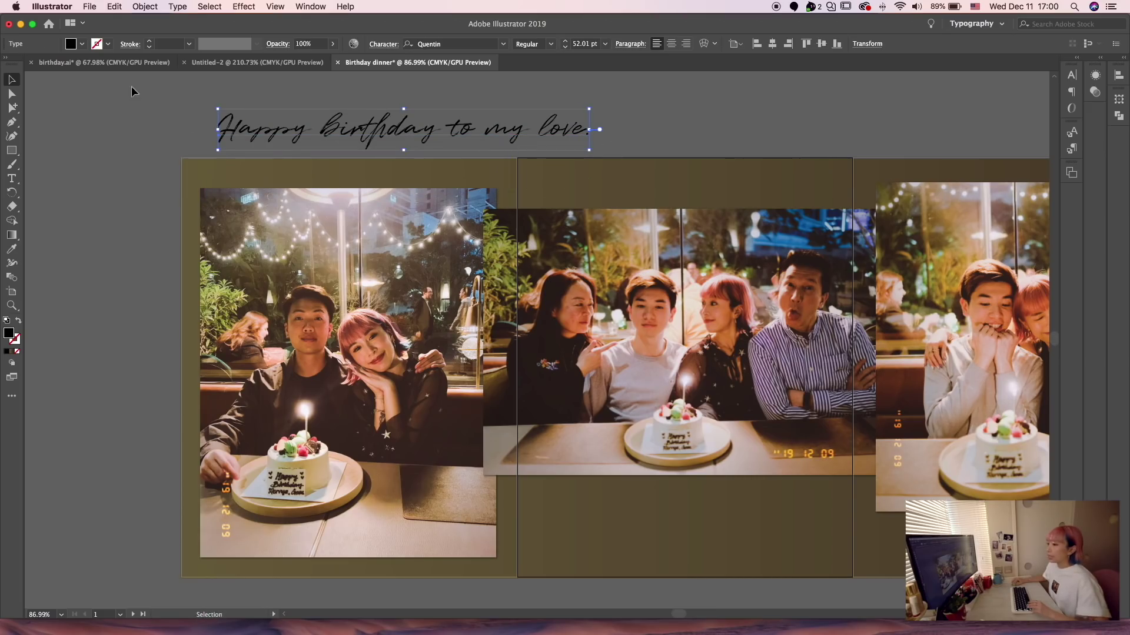
- Set the fill colour of the greeting text above the first artboard to white
{"action": "left_click", "coordinate": [83, 44]}
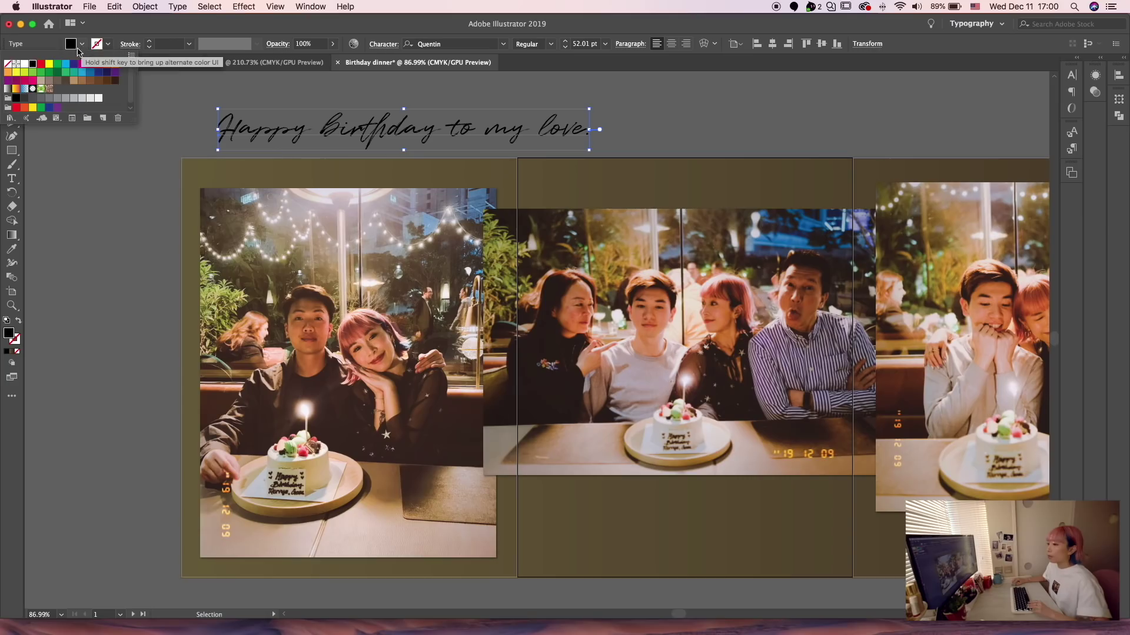
{"action": "left_click", "coordinate": [24, 65]}
{"action": "left_click", "coordinate": [131, 198]}
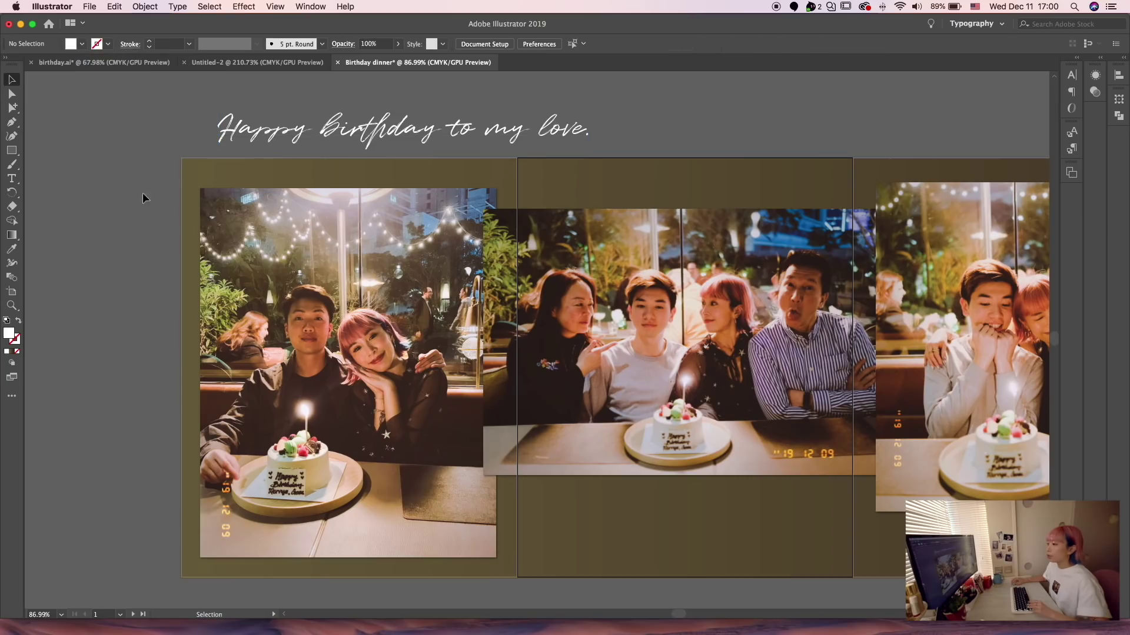
- Scale the greeting text down proportionally and place it on the first artboard, just above the first photo and aligned toward its right edge
{"action": "left_click", "coordinate": [551, 146]}
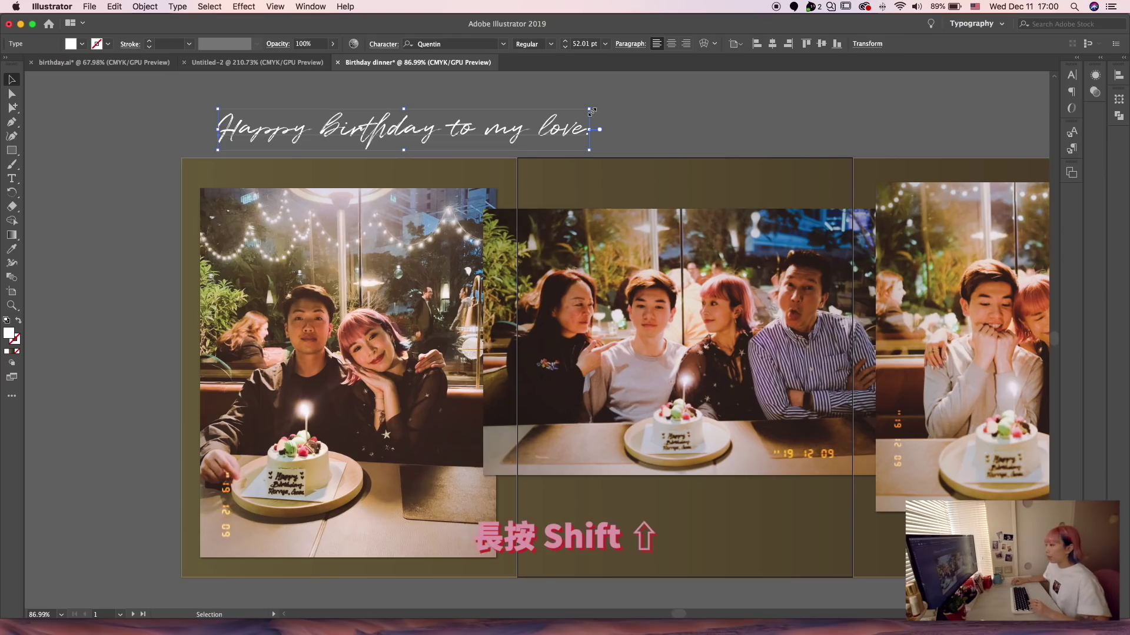
{"action": "left_click_drag", "start_coordinate": [592, 111], "coordinate": [467, 131]}
{"action": "left_click_drag", "start_coordinate": [392, 141], "coordinate": [446, 179]}
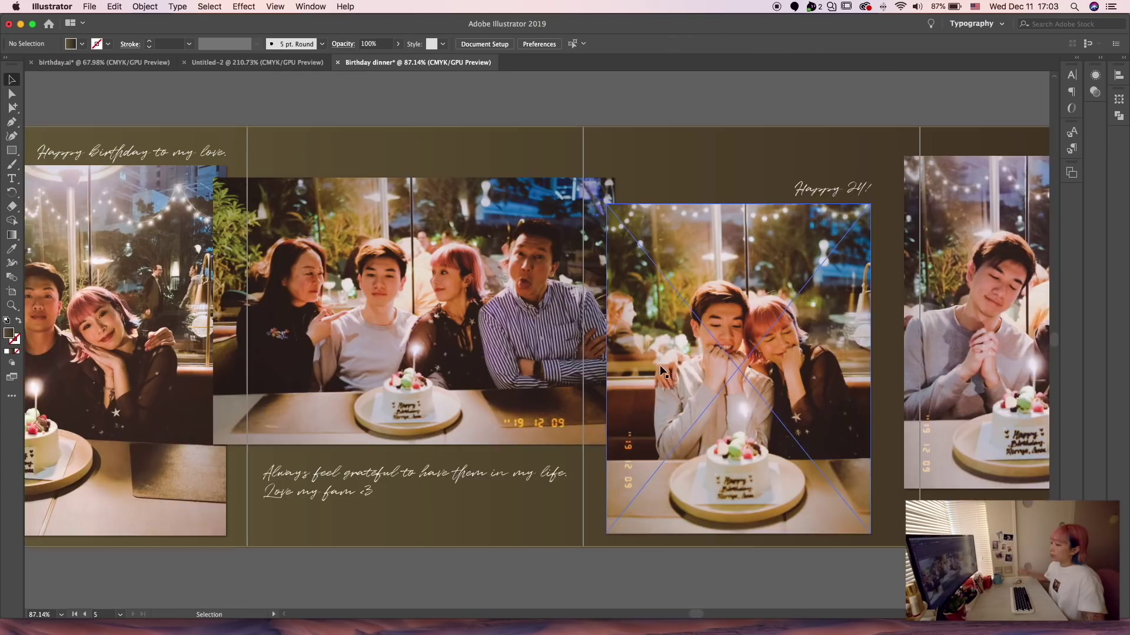
{"action": "scroll", "coordinate": [659, 364], "scroll_direction": "left", "scroll_amount": 3}
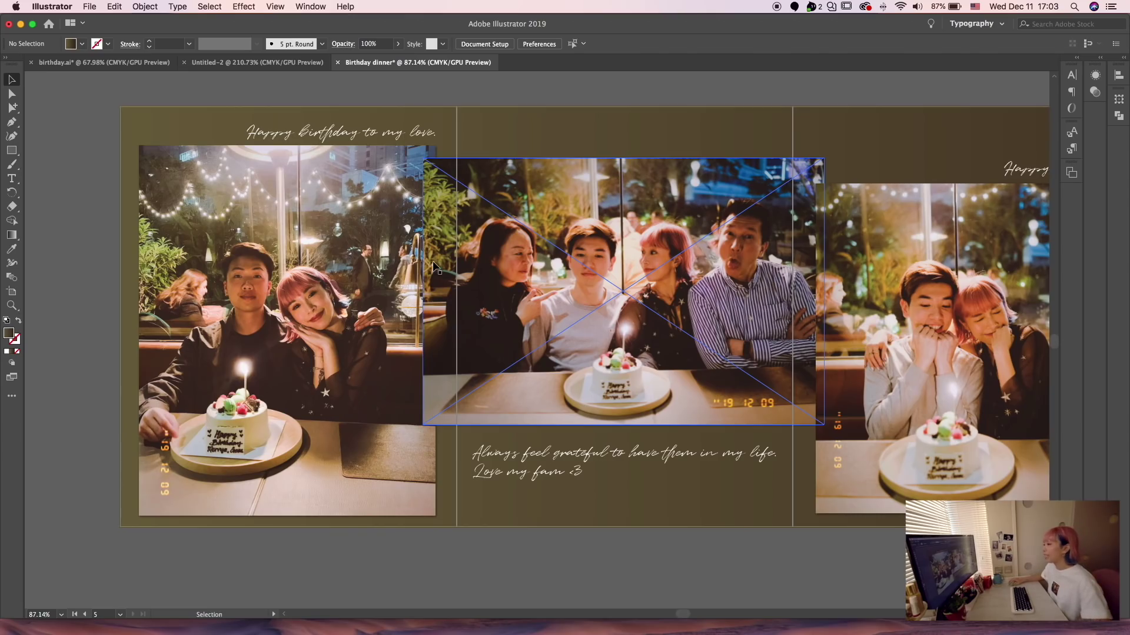
- Paint two roughly parallel diagonal strokes with the Paintbrush tool across the first photo's upper-left corner
{"action": "scroll", "coordinate": [588, 294], "scroll_direction": "right", "scroll_amount": 10}
{"action": "scroll", "coordinate": [738, 320], "scroll_direction": "right", "scroll_amount": 15}
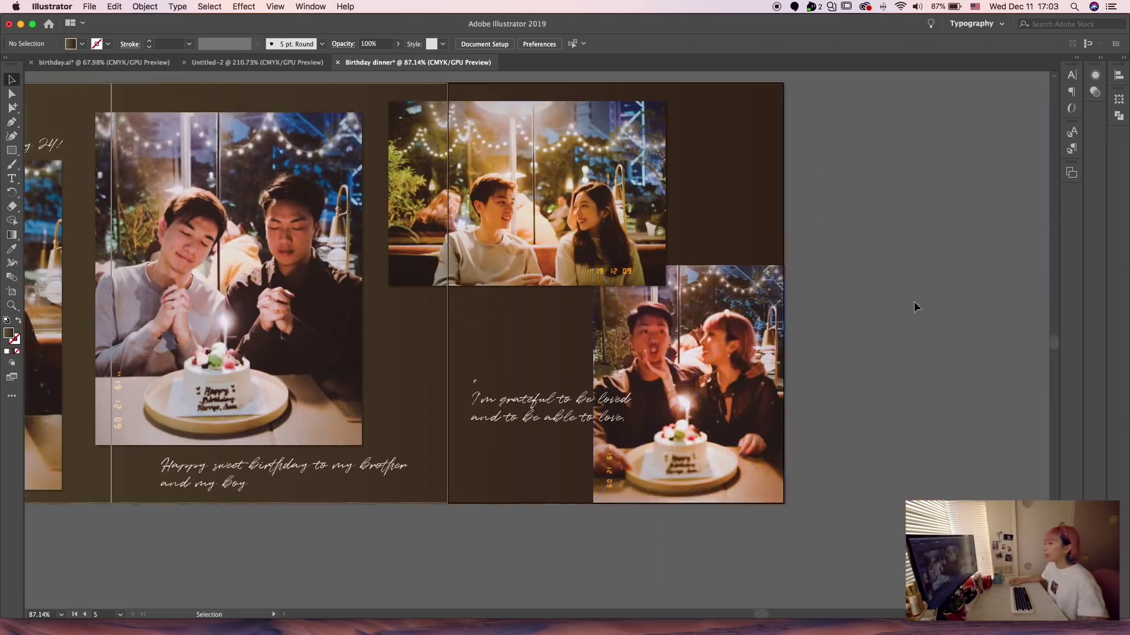
{"action": "scroll", "coordinate": [914, 301], "scroll_direction": "left", "scroll_amount": 20}
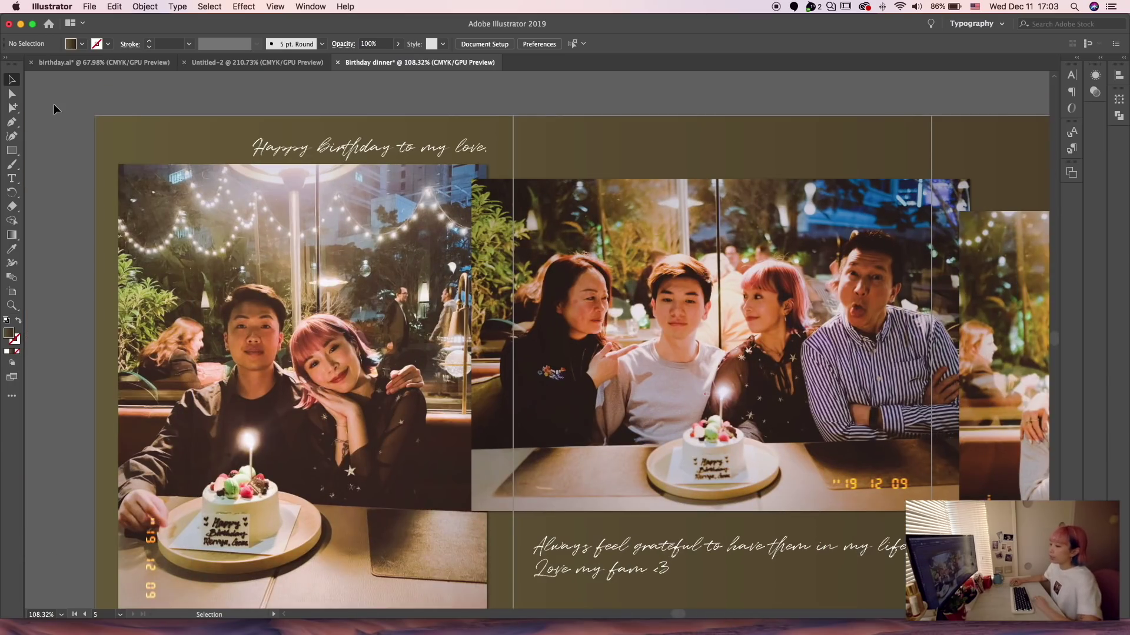
{"action": "scroll", "coordinate": [232, 225], "scroll_direction": "down", "scroll_amount": 1}
{"action": "scroll", "coordinate": [232, 225], "scroll_direction": "down", "scroll_amount": 2}
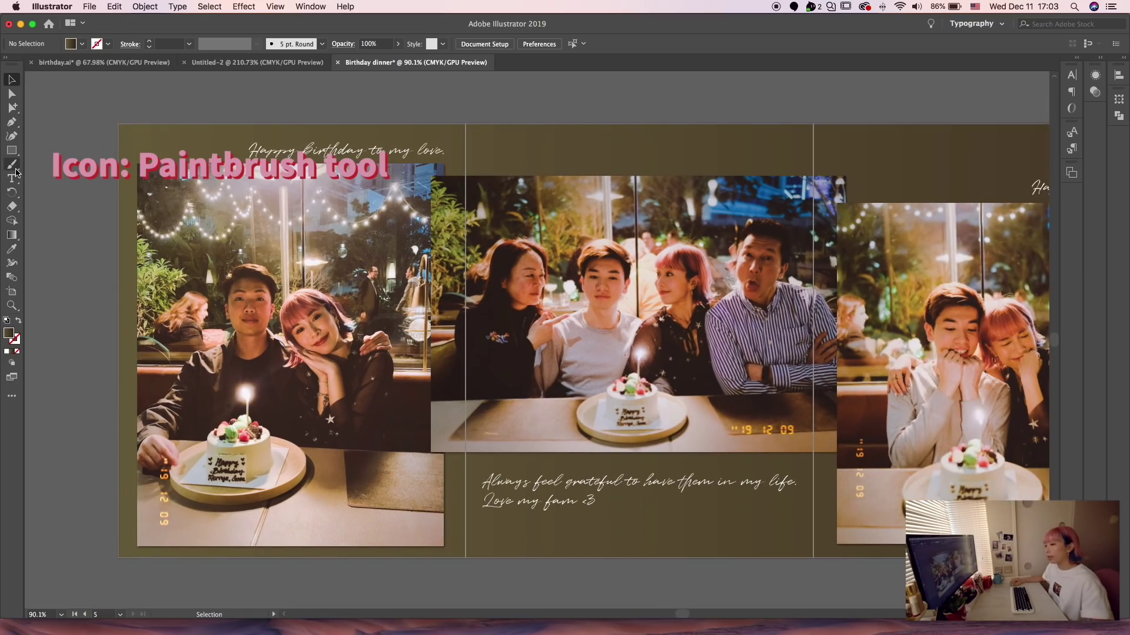
{"action": "scroll", "coordinate": [200, 118], "scroll_direction": "up", "scroll_amount": 2}
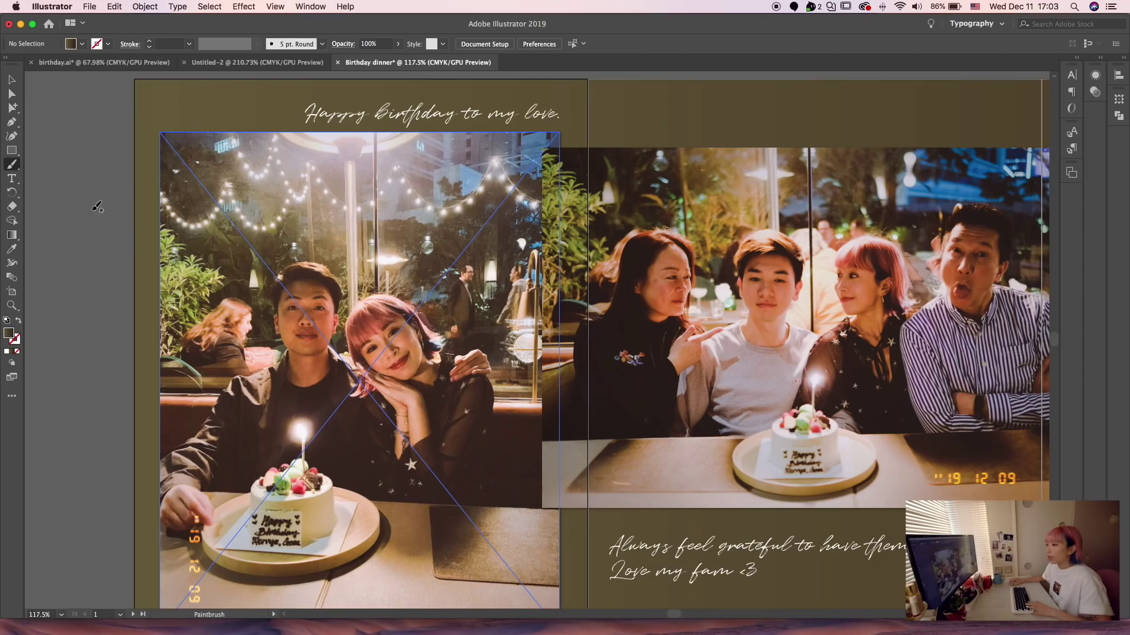
{"action": "left_click_drag", "start_coordinate": [145, 168], "coordinate": [144, 168]}
{"action": "left_click_drag", "start_coordinate": [219, 121], "coordinate": [125, 196]}
{"action": "key", "text": "super+z"}
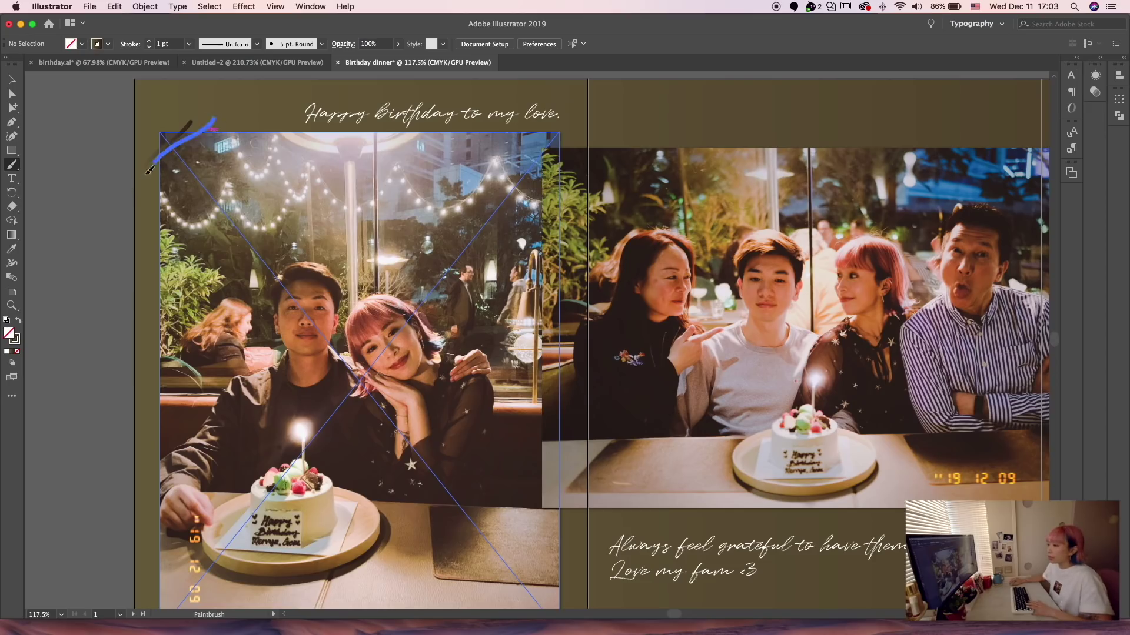
{"action": "left_click_drag", "start_coordinate": [224, 125], "coordinate": [146, 190]}
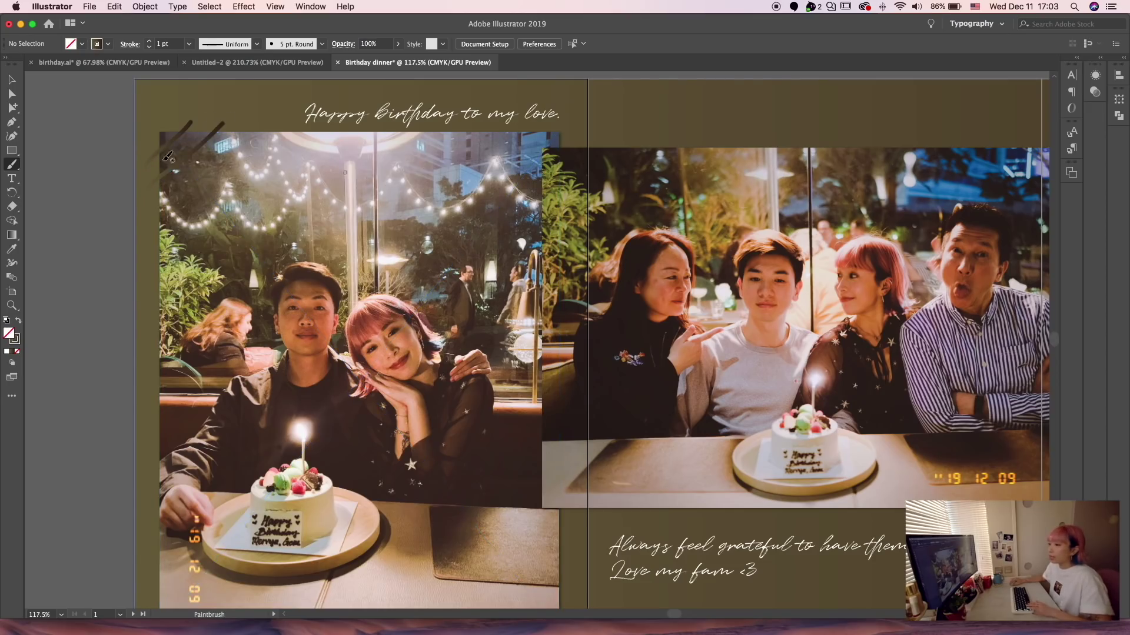
- Select both diagonal brush strokes on the first photo's corner and set their stroke colour to white
{"action": "left_click", "coordinate": [12, 83]}
{"action": "left_click", "coordinate": [177, 136]}
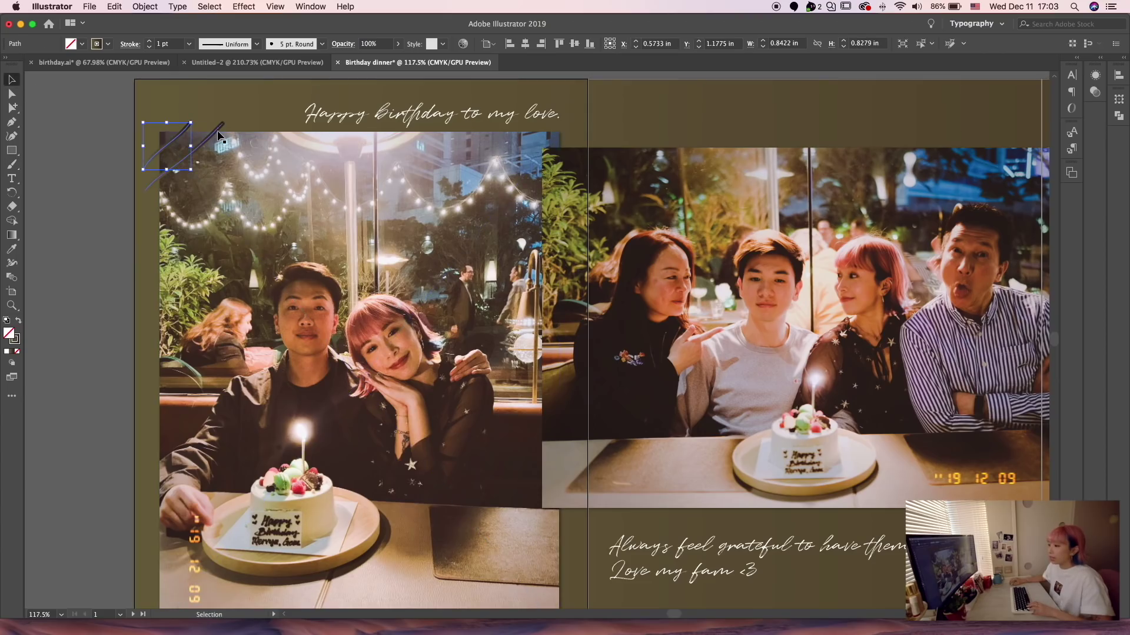
{"action": "left_click", "coordinate": [218, 129], "text": "shift"}
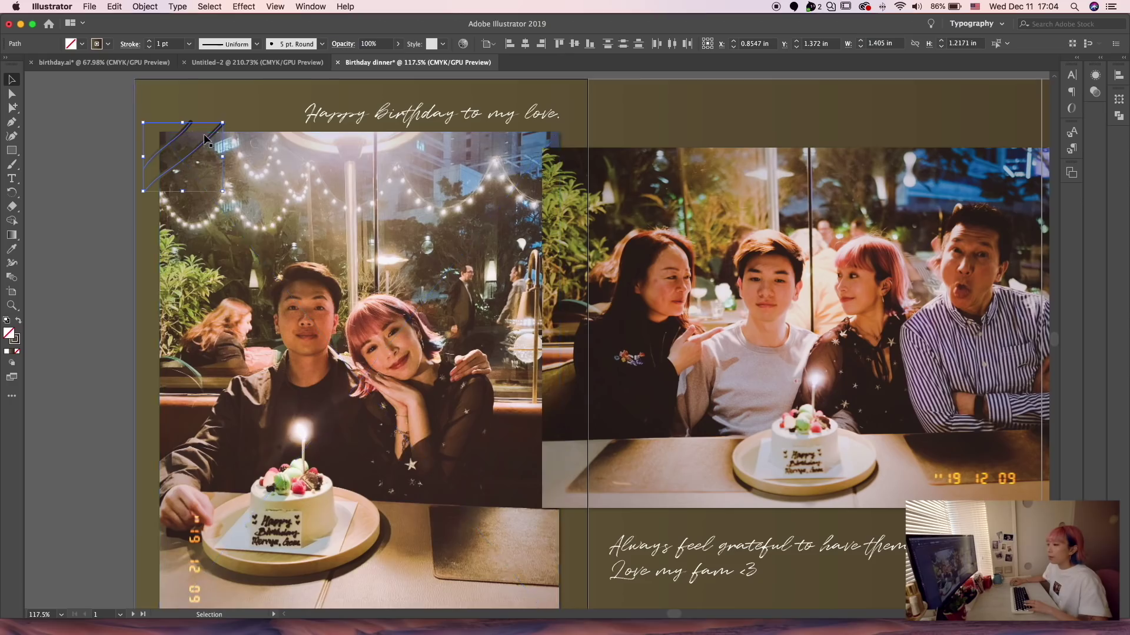
{"action": "left_click", "coordinate": [109, 45]}
{"action": "left_click", "coordinate": [18, 64]}
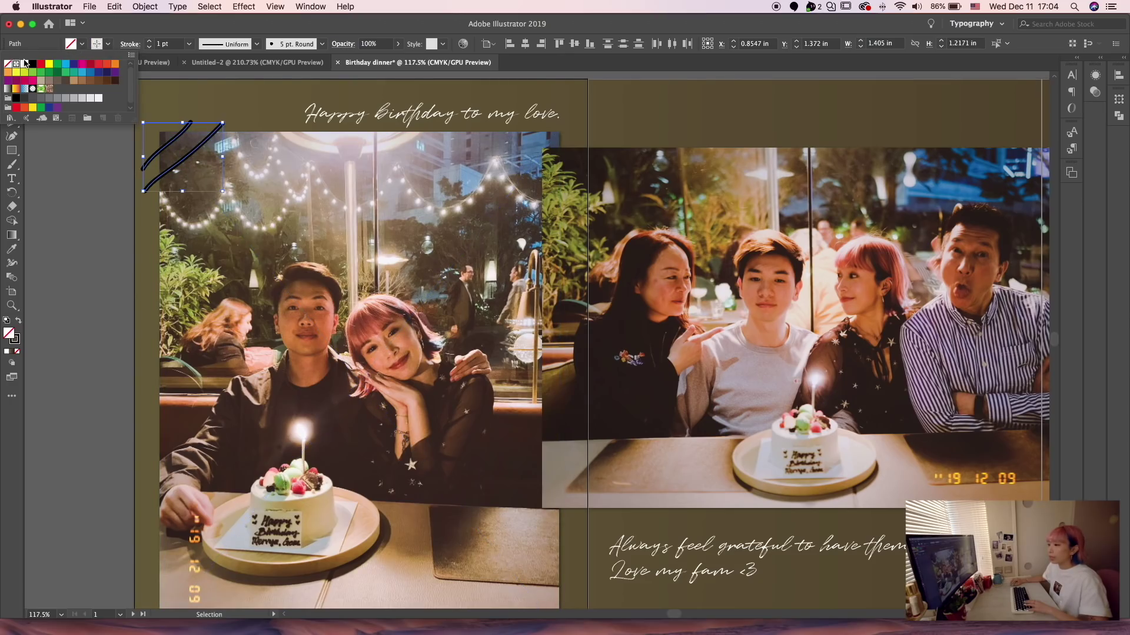
{"action": "left_click", "coordinate": [25, 64]}
{"action": "left_click", "coordinate": [102, 188]}
{"action": "left_click", "coordinate": [103, 189]}
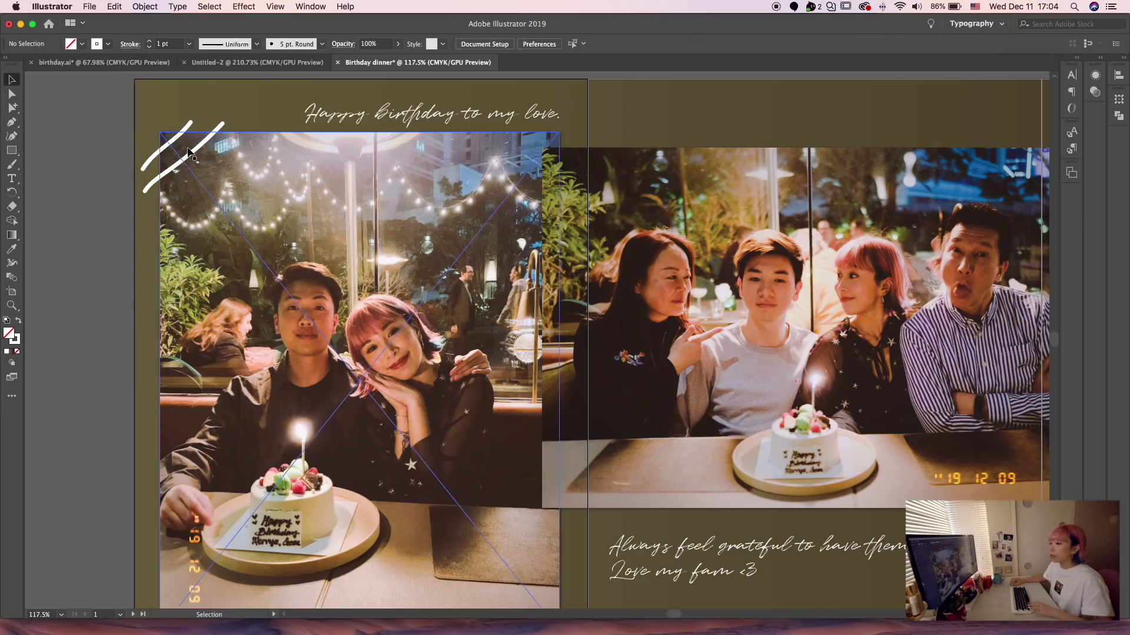
{"action": "left_click", "coordinate": [181, 134]}
{"action": "left_click", "coordinate": [221, 127], "text": "shift"}
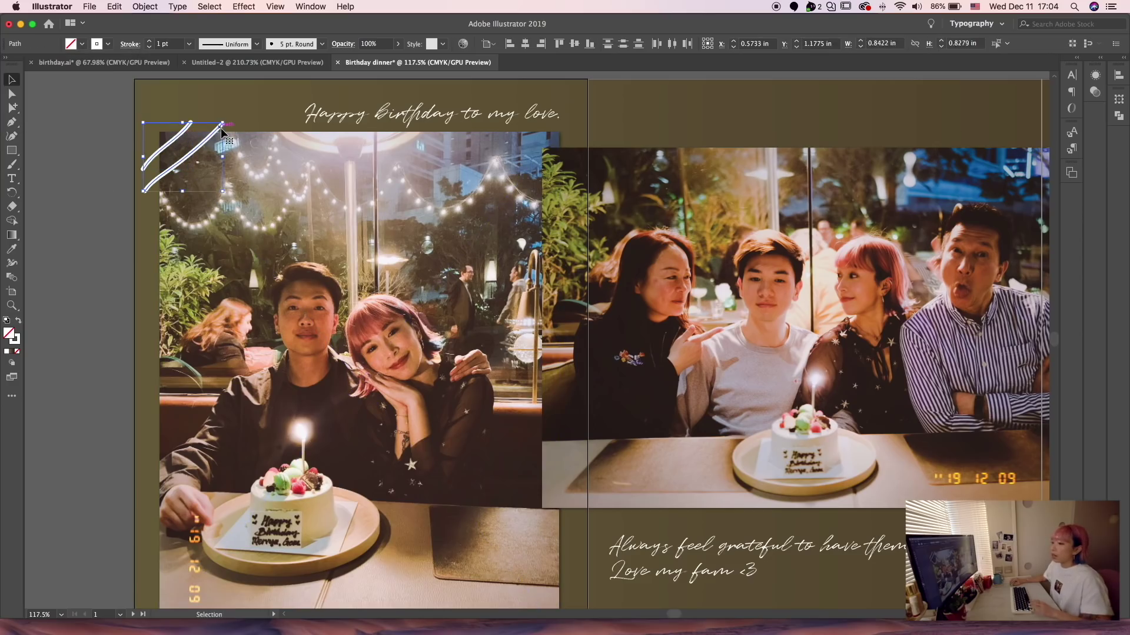
{"action": "left_click", "coordinate": [121, 138]}
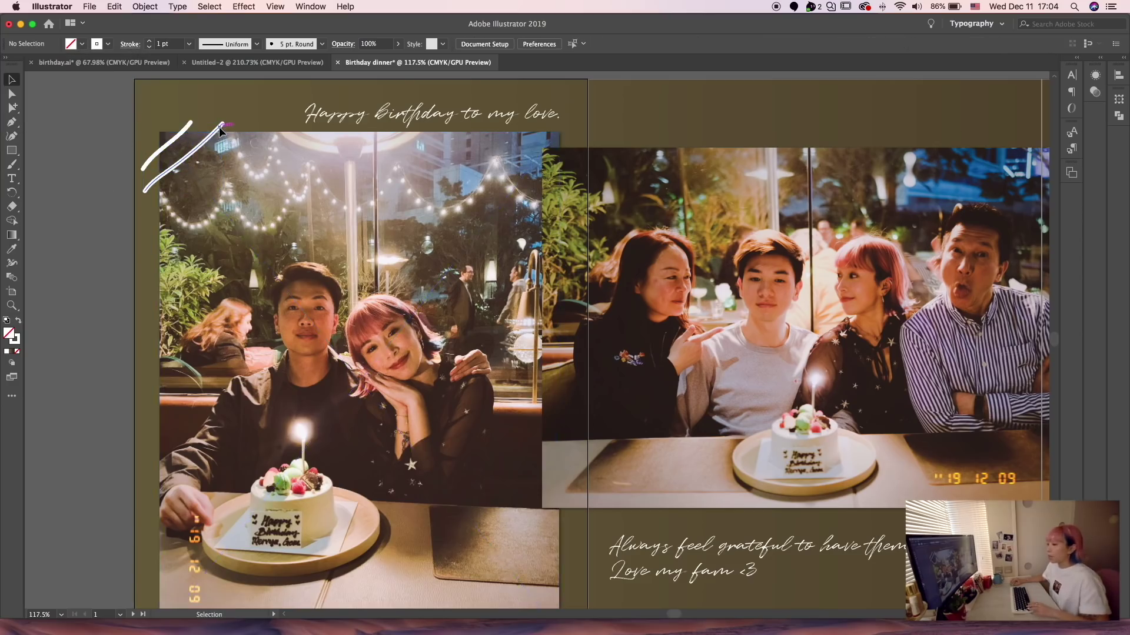
{"action": "left_click", "coordinate": [219, 125]}
{"action": "left_click", "coordinate": [196, 136], "text": "shift"}
{"action": "left_click", "coordinate": [181, 135], "text": "shift"}
{"action": "left_click", "coordinate": [111, 160]}
- Select both white corner strokes and open the Artistic_ChalkCharcoalPencil brush library for them
{"action": "left_click", "coordinate": [166, 145]}
{"action": "left_click", "coordinate": [207, 140], "text": "shift"}
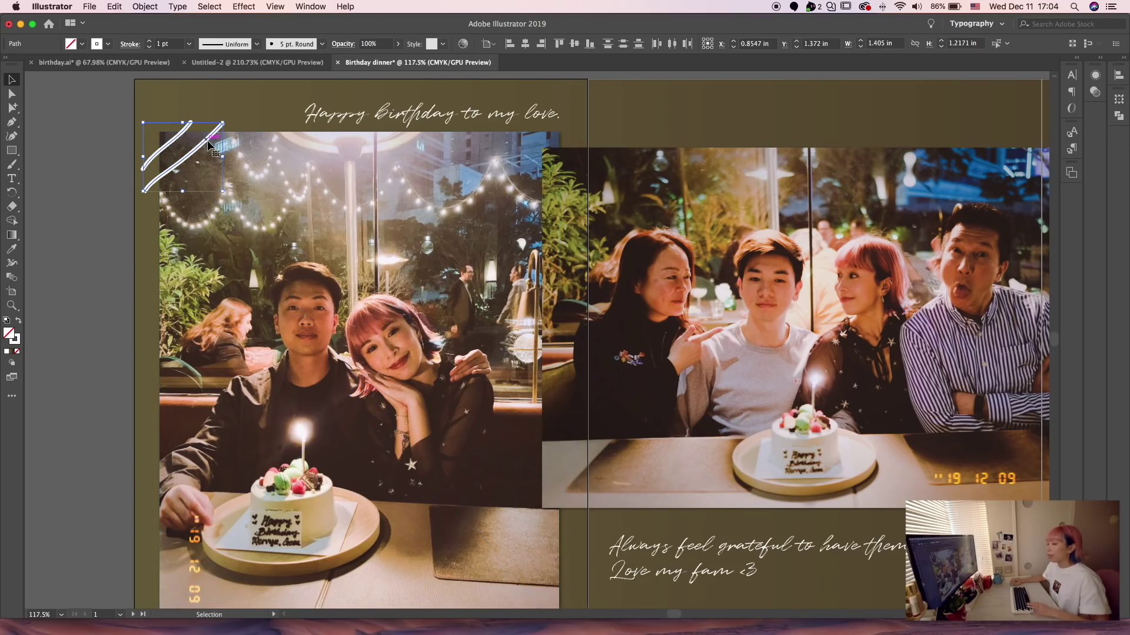
{"action": "left_click", "coordinate": [321, 44]}
{"action": "left_click", "coordinate": [320, 55]}
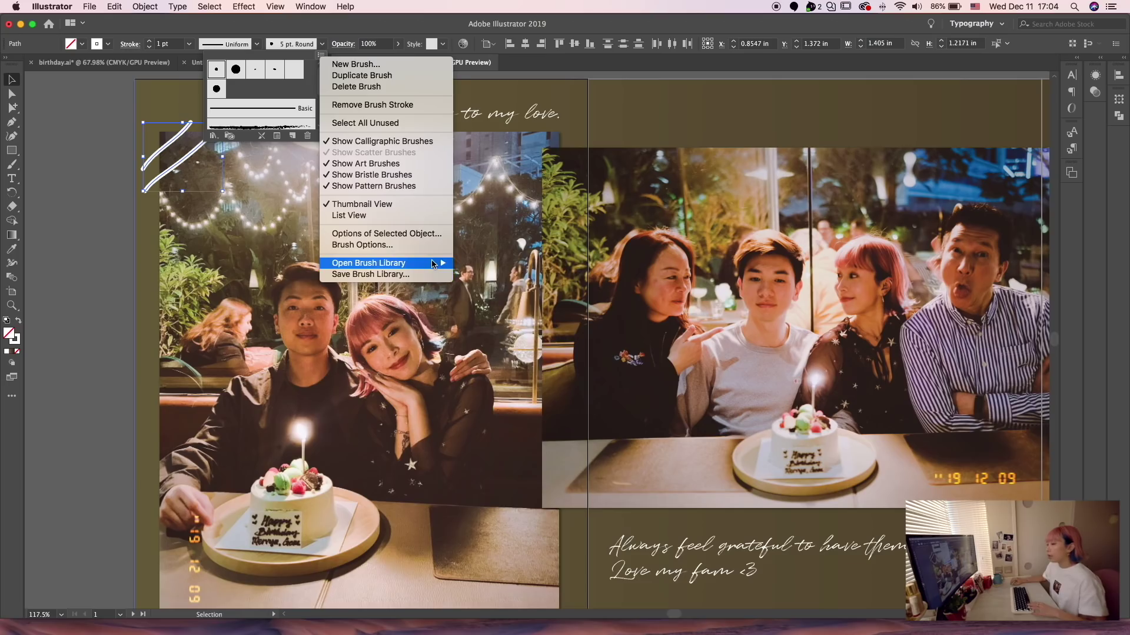
{"action": "mouse_move", "coordinate": [433, 264]}
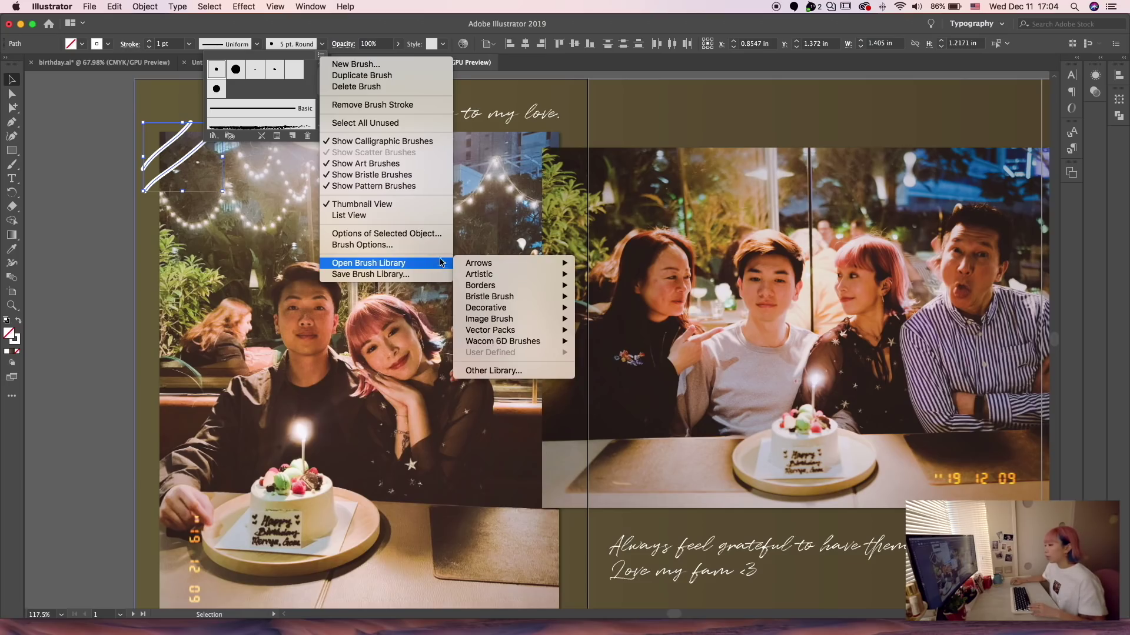
{"action": "mouse_move", "coordinate": [493, 274]}
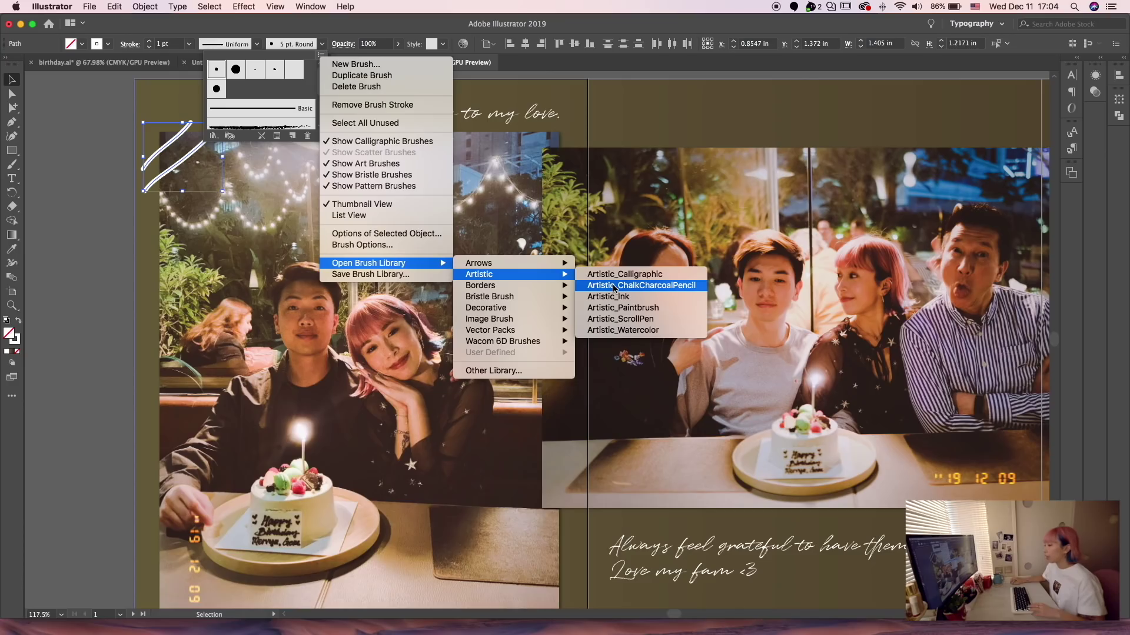
{"action": "left_click", "coordinate": [698, 286]}
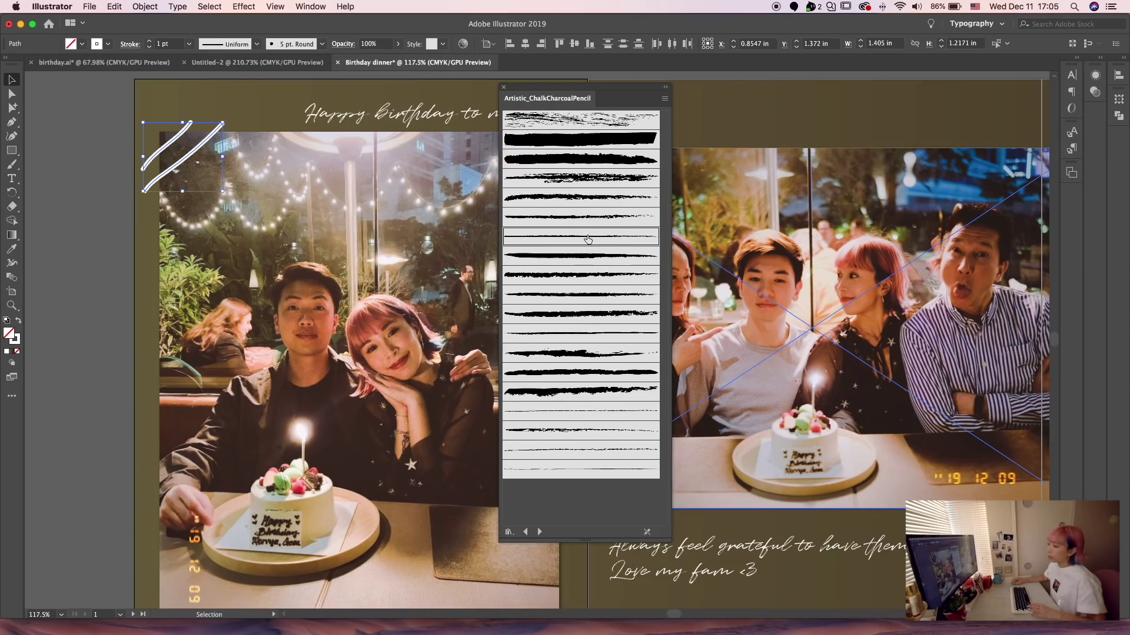
{"action": "left_click_drag", "start_coordinate": [591, 93], "coordinate": [527, 81]}
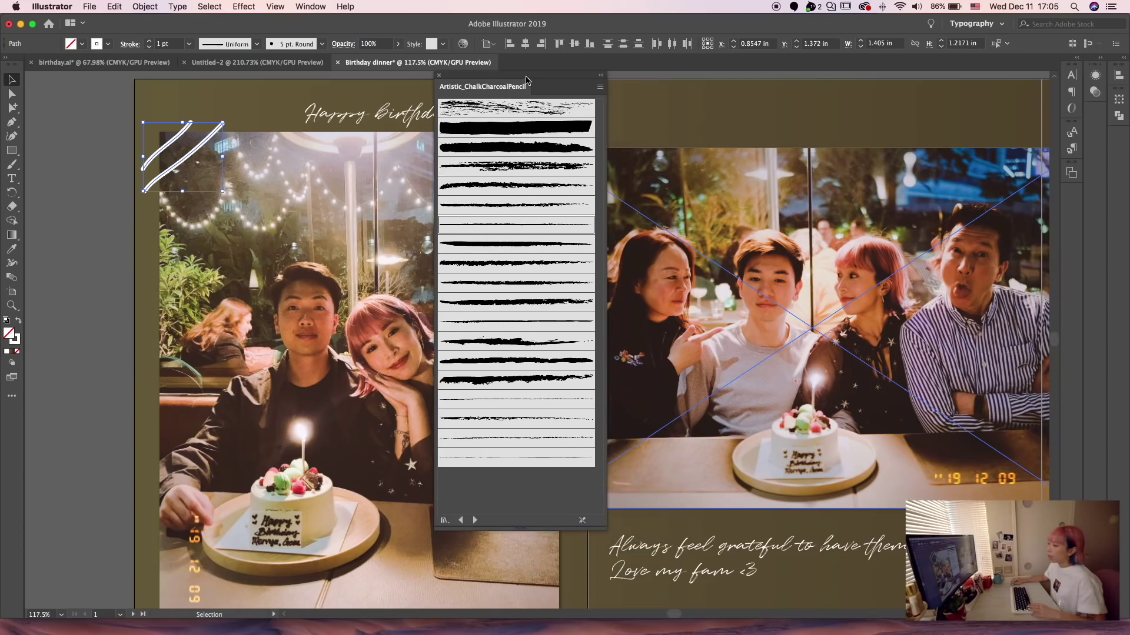
- Try Charcoal - Feather, Pencil - Thick and several other thin library brushes on the two corner strokes
{"action": "left_click", "coordinate": [546, 208]}
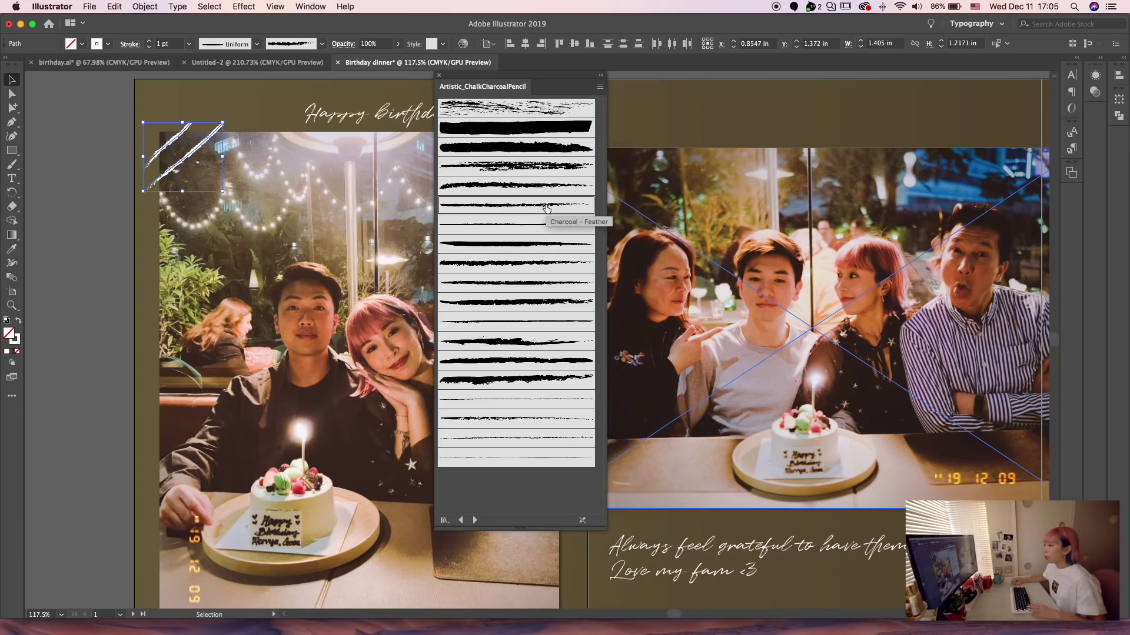
{"action": "left_click", "coordinate": [540, 227]}
{"action": "left_click", "coordinate": [540, 323]}
{"action": "left_click", "coordinate": [535, 420]}
{"action": "left_click", "coordinate": [532, 400]}
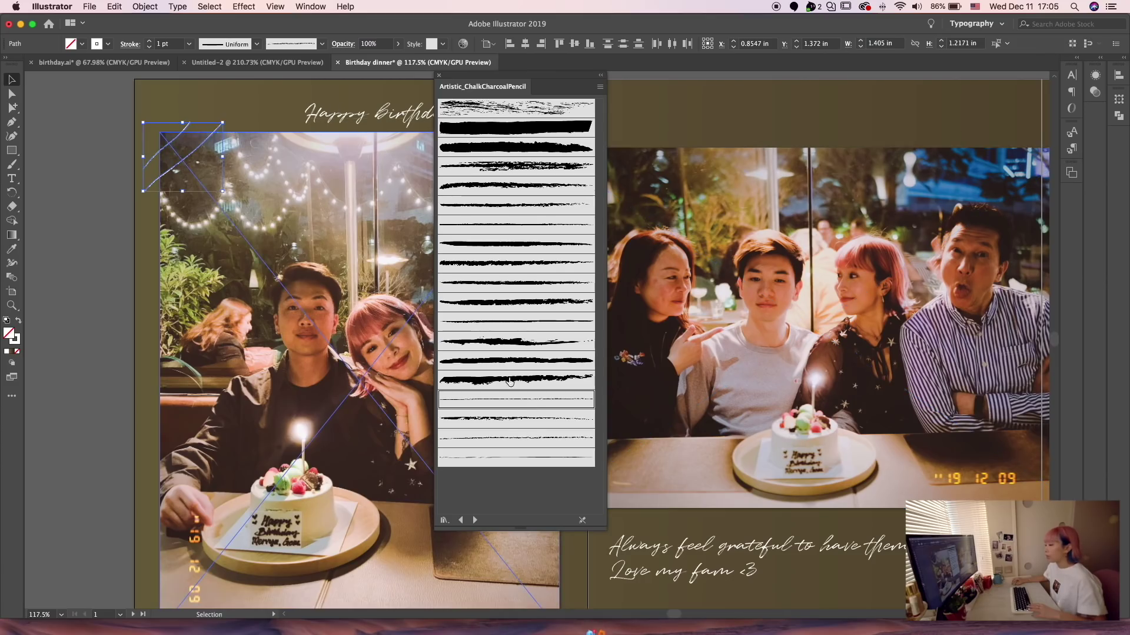
{"action": "left_click", "coordinate": [518, 420]}
{"action": "left_click", "coordinate": [518, 438]}
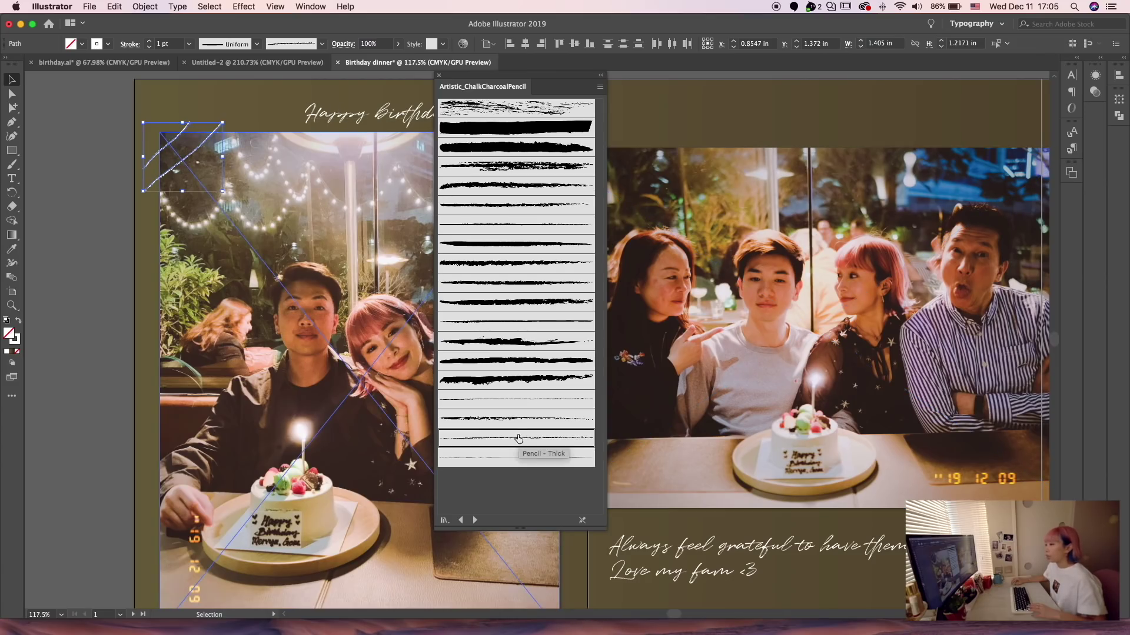
- Apply the thin brush directly below Charcoal - Feather to both corner strokes, and nudge the longer stroke slightly upward
{"action": "left_click", "coordinate": [508, 227]}
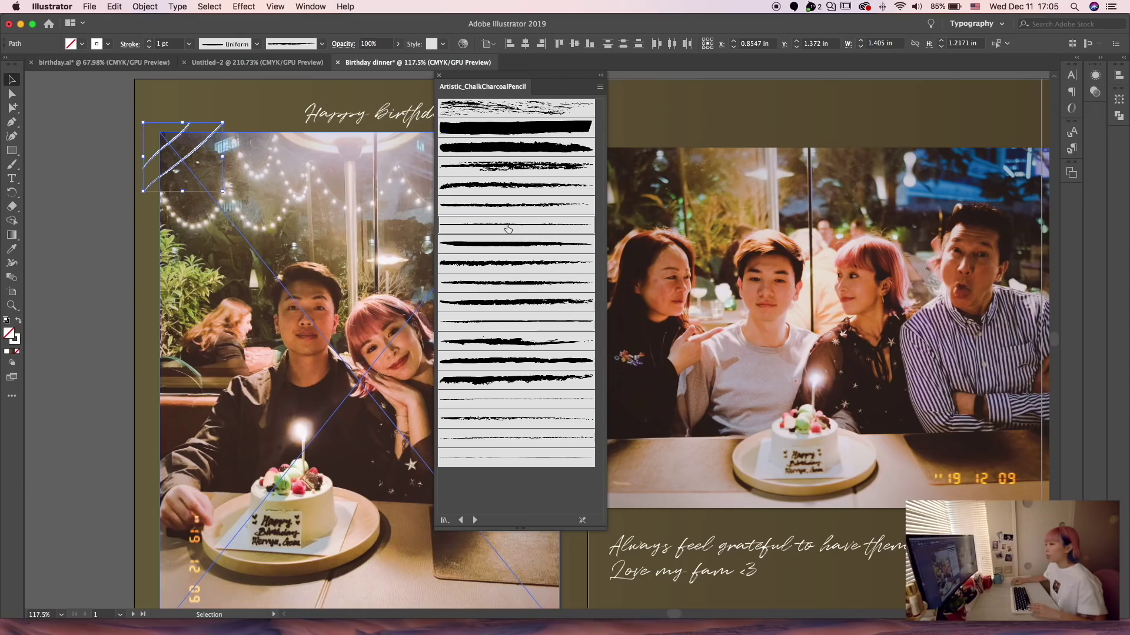
{"action": "left_click", "coordinate": [440, 75]}
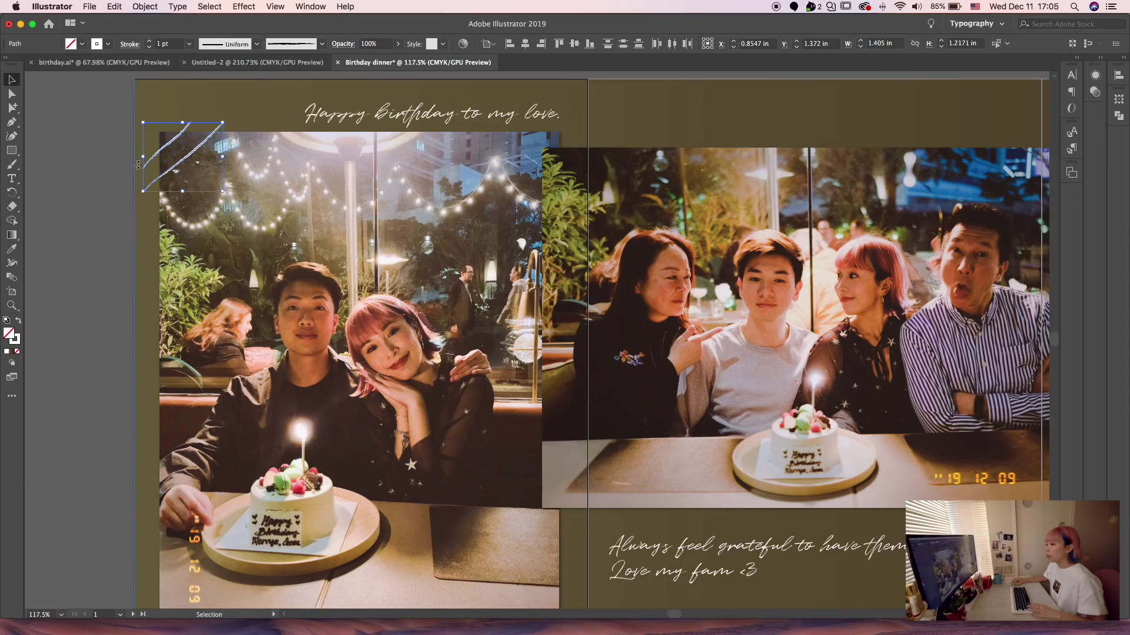
{"action": "left_click", "coordinate": [128, 152]}
{"action": "left_click_drag", "start_coordinate": [201, 148], "coordinate": [199, 143]}
{"action": "left_click", "coordinate": [111, 144]}
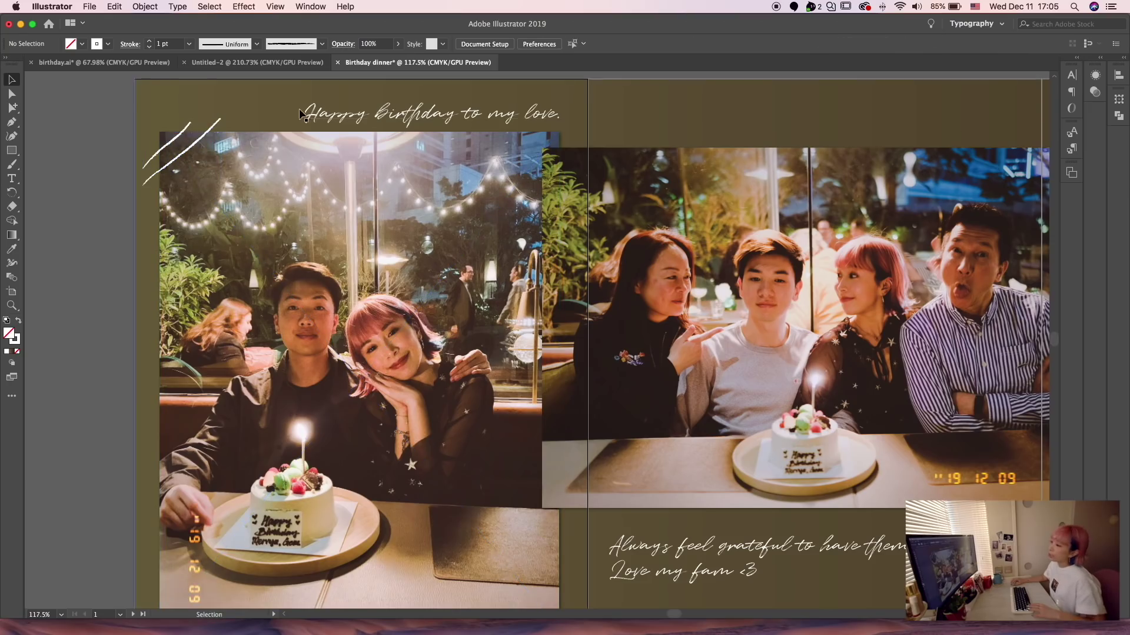
- Set the stroke weight of both corner strokes to 0.5 pt
{"action": "left_click", "coordinate": [215, 126]}
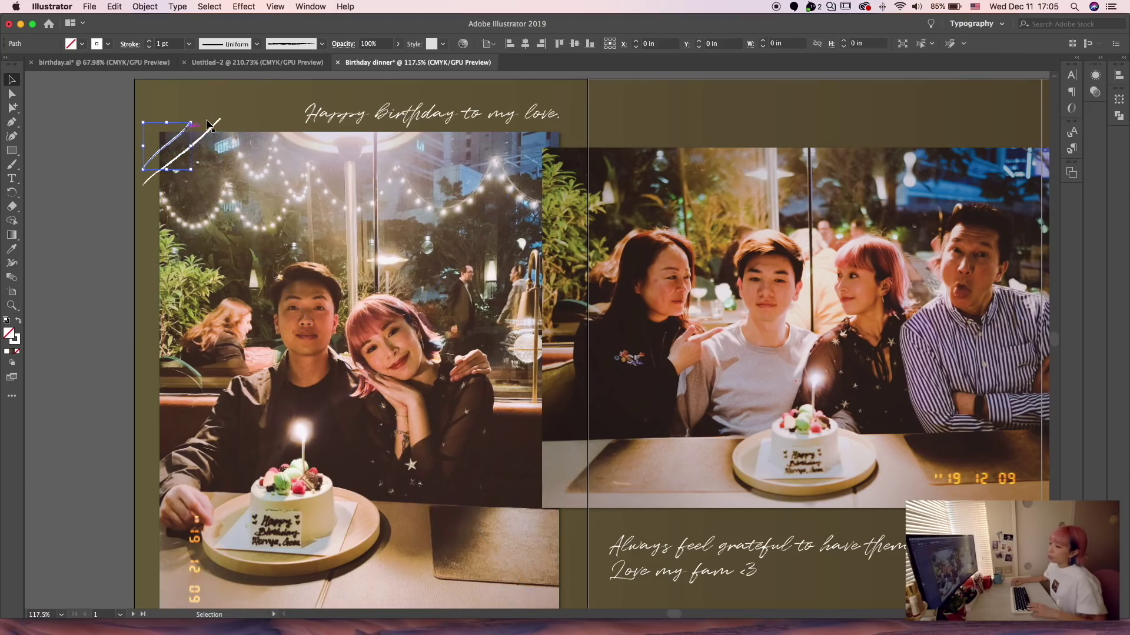
{"action": "left_click", "coordinate": [189, 43]}
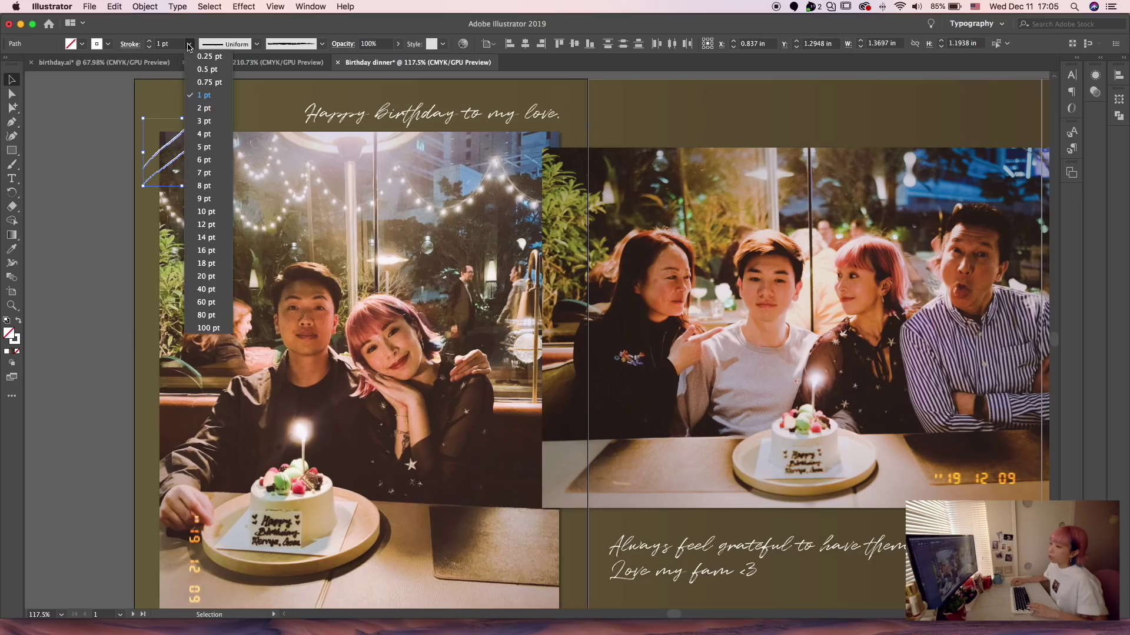
{"action": "left_click", "coordinate": [203, 70]}
{"action": "left_click", "coordinate": [129, 122]}
- Try a 0.25 pt weight on the two corner strokes, undo it and keep them at 0.5 pt
{"action": "left_click", "coordinate": [188, 127]}
{"action": "left_click", "coordinate": [210, 126], "text": "shift"}
{"action": "left_click", "coordinate": [189, 43]}
{"action": "left_click", "coordinate": [203, 59]}
{"action": "left_click", "coordinate": [100, 151]}
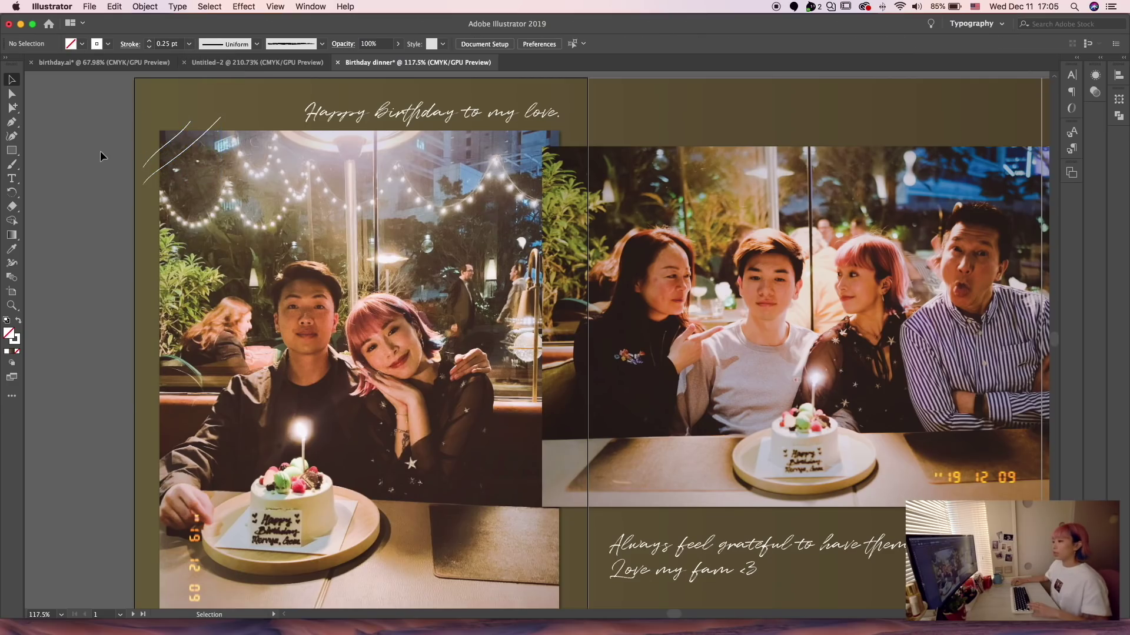
{"action": "key", "text": "super+z"}
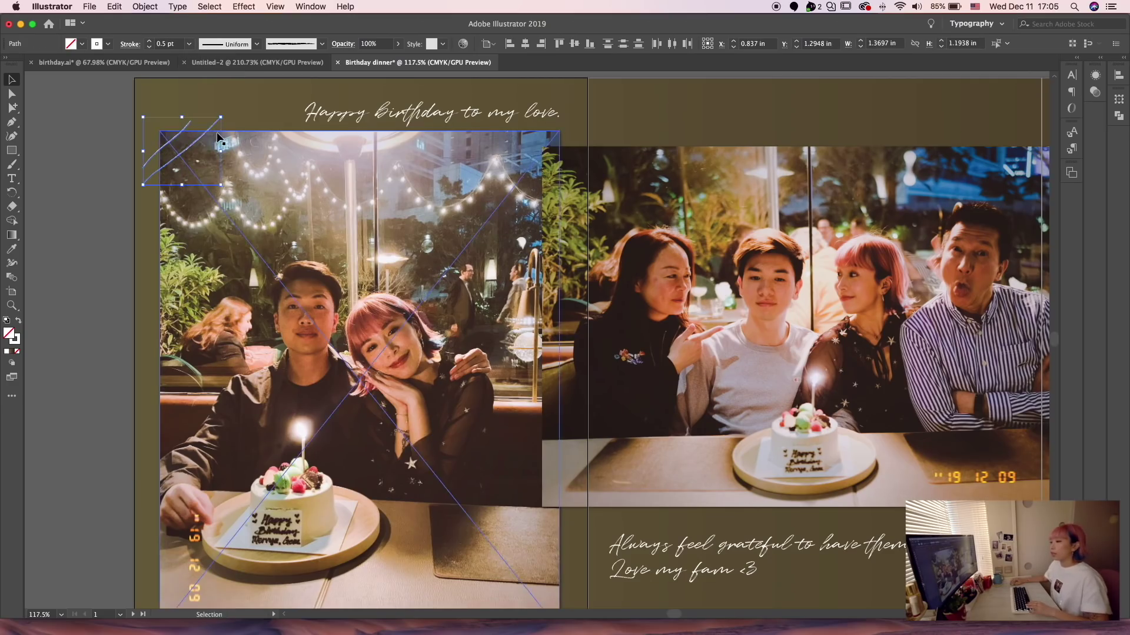
{"action": "left_click", "coordinate": [189, 44]}
{"action": "left_click", "coordinate": [203, 70]}
{"action": "left_click", "coordinate": [107, 121]}
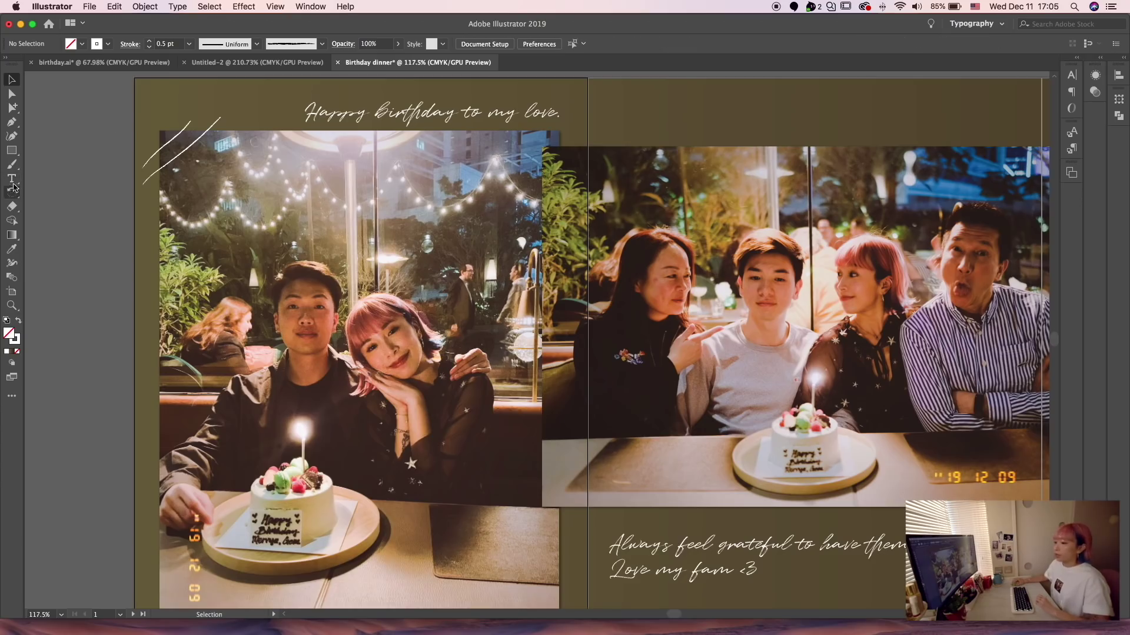
- Paint a white diagonal brush stroke across the lower-right corner of the first photo, at the 0.5 pt weight
{"action": "left_click", "coordinate": [12, 165]}
{"action": "scroll", "coordinate": [384, 203], "scroll_direction": "down", "scroll_amount": 4}
{"action": "scroll", "coordinate": [383, 203], "scroll_direction": "right", "scroll_amount": 2}
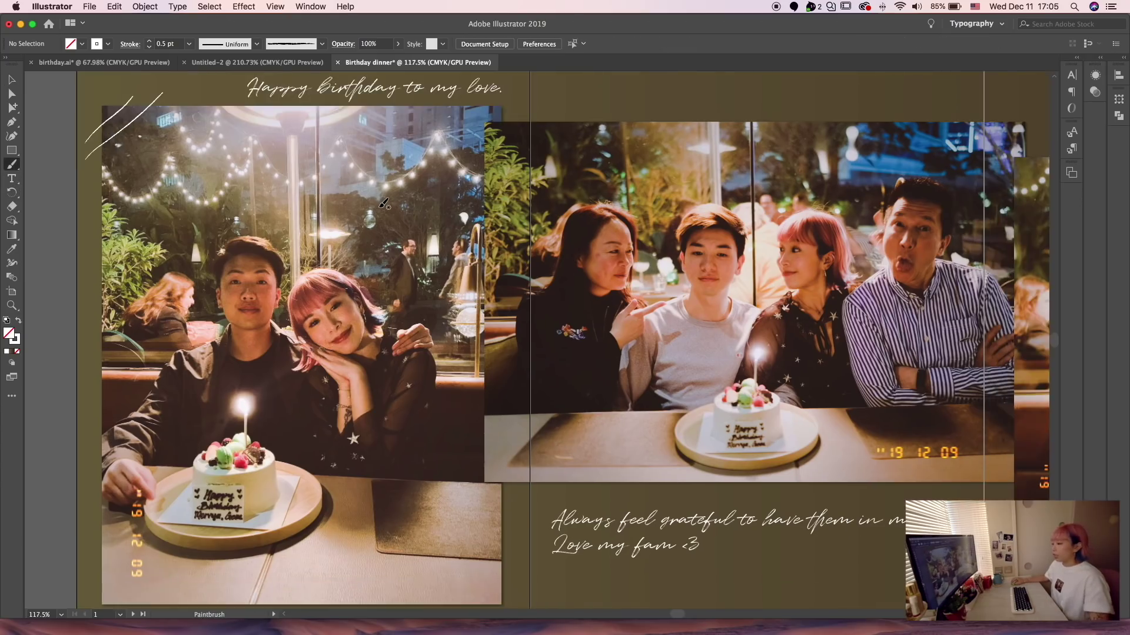
{"action": "scroll", "coordinate": [384, 204], "scroll_direction": "down", "scroll_amount": 1}
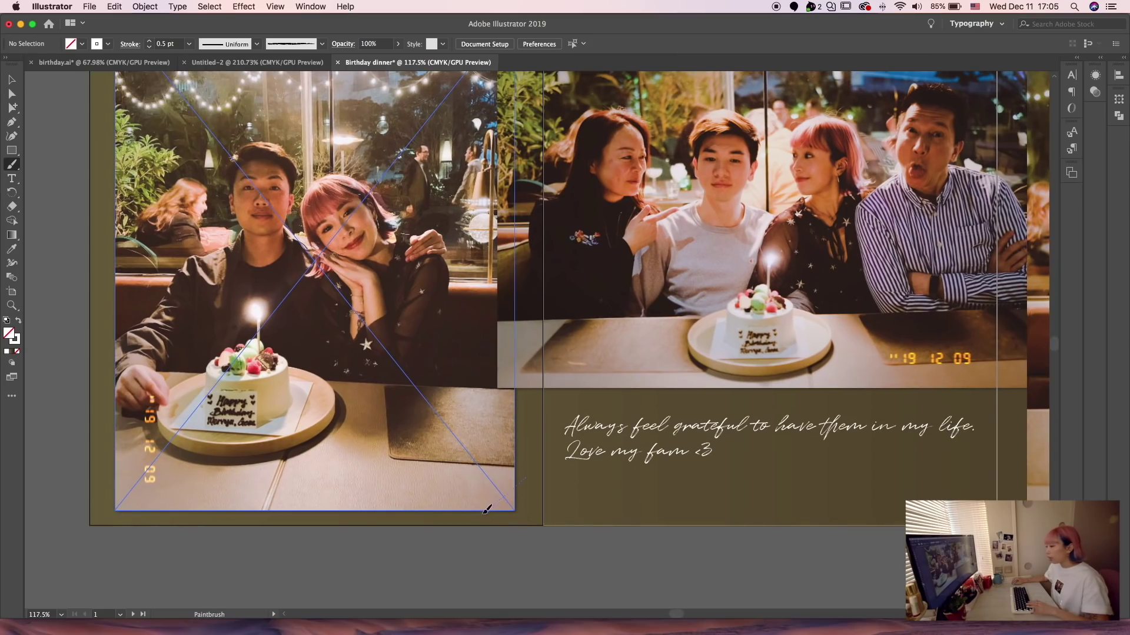
- Paint two outlined hearts along the top of the family photo and three short slanted strokes across its lower edge
{"action": "scroll", "coordinate": [625, 458], "scroll_direction": "right", "scroll_amount": 5}
{"action": "scroll", "coordinate": [626, 457], "scroll_direction": "up", "scroll_amount": 1}
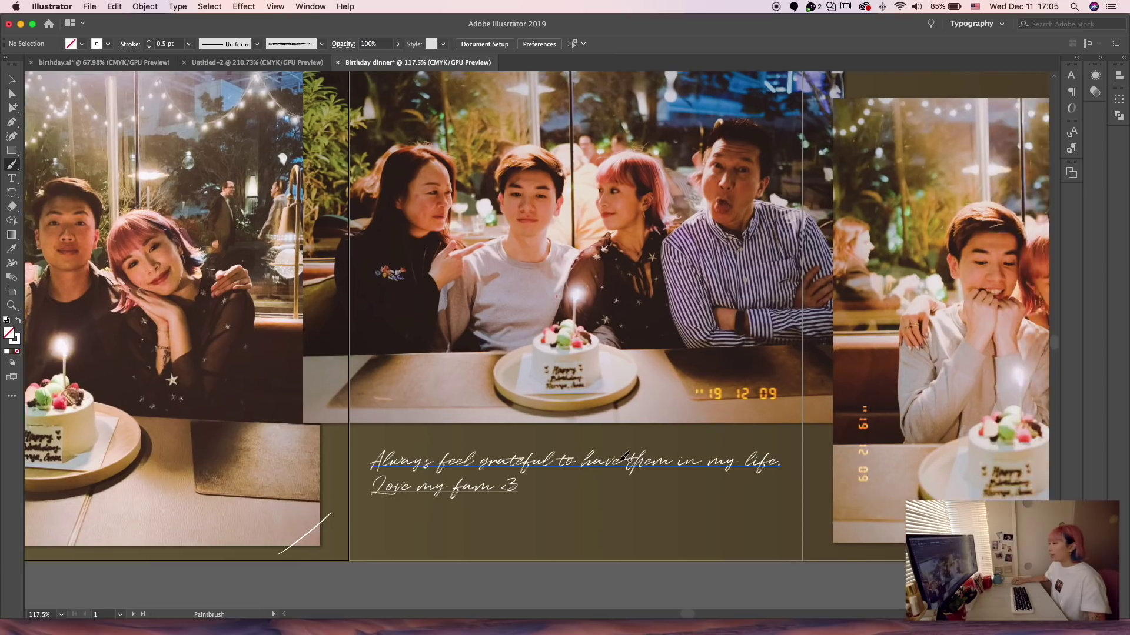
{"action": "scroll", "coordinate": [625, 457], "scroll_direction": "up", "scroll_amount": 5}
{"action": "scroll", "coordinate": [625, 457], "scroll_direction": "right", "scroll_amount": 1}
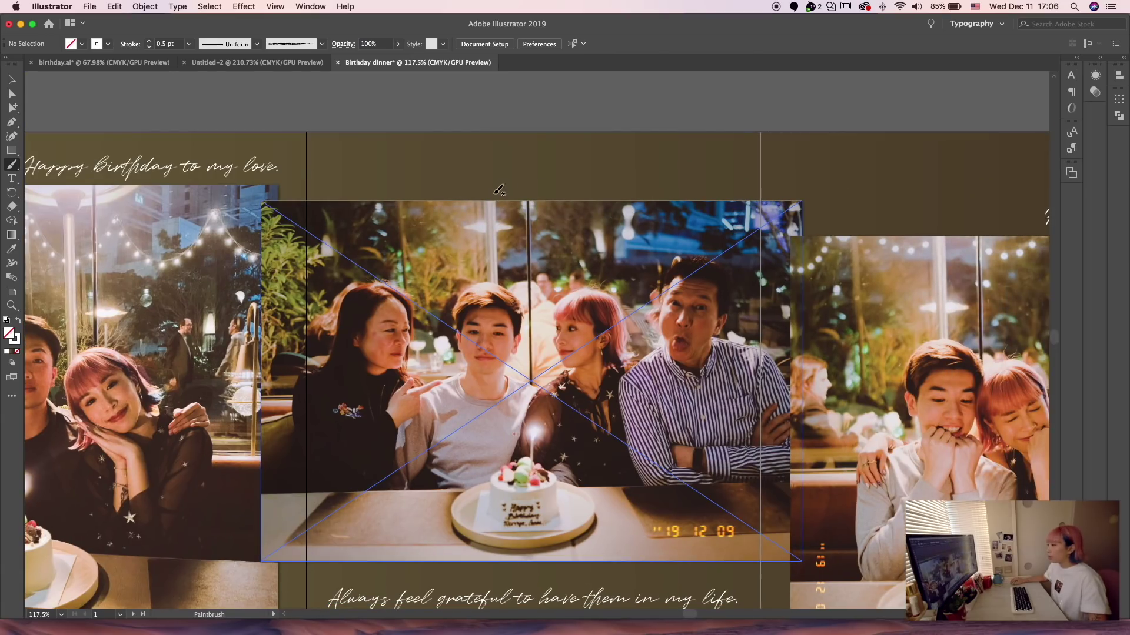
{"action": "left_click_drag", "start_coordinate": [501, 184], "coordinate": [491, 206]}
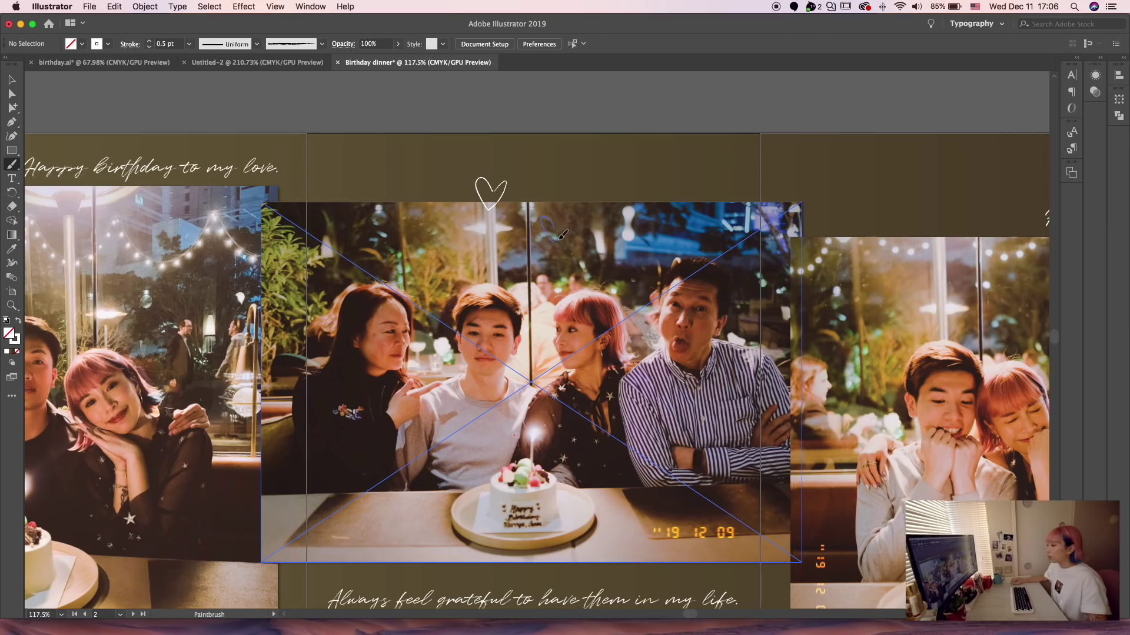
{"action": "left_click_drag", "start_coordinate": [559, 225], "coordinate": [555, 226]}
{"action": "scroll", "coordinate": [610, 334], "scroll_direction": "down", "scroll_amount": 7}
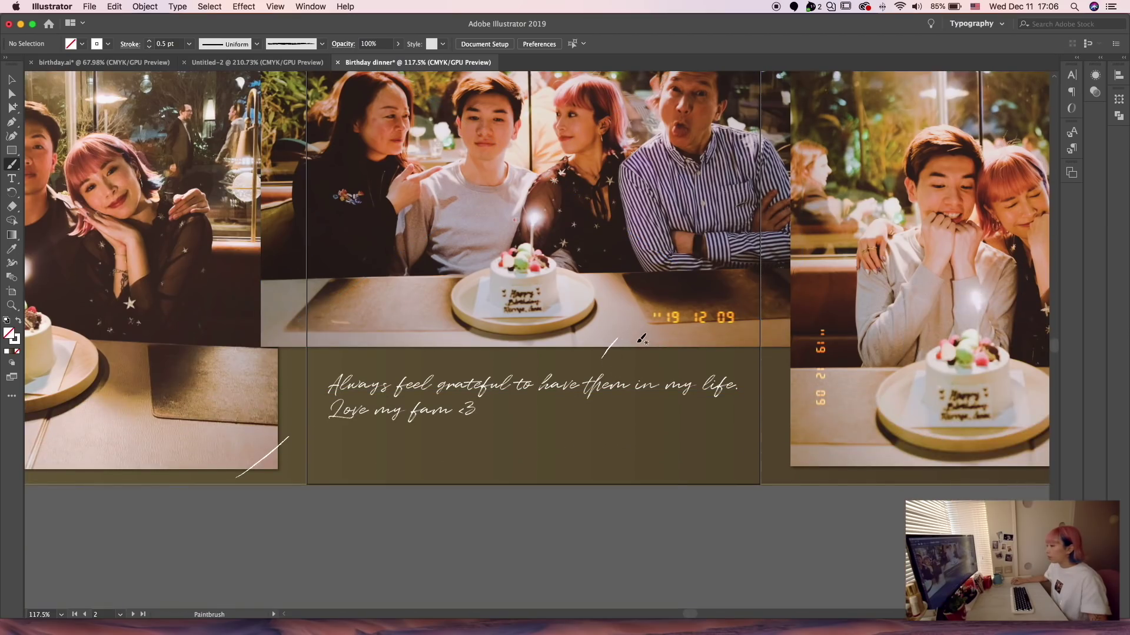
{"action": "left_click_drag", "start_coordinate": [656, 340], "coordinate": [642, 358]}
- Paint short white accent strokes above the man's head and beside the woman's shoulder in the third photo
{"action": "scroll", "coordinate": [530, 268], "scroll_direction": "right", "scroll_amount": 10}
{"action": "scroll", "coordinate": [530, 268], "scroll_direction": "up", "scroll_amount": 3}
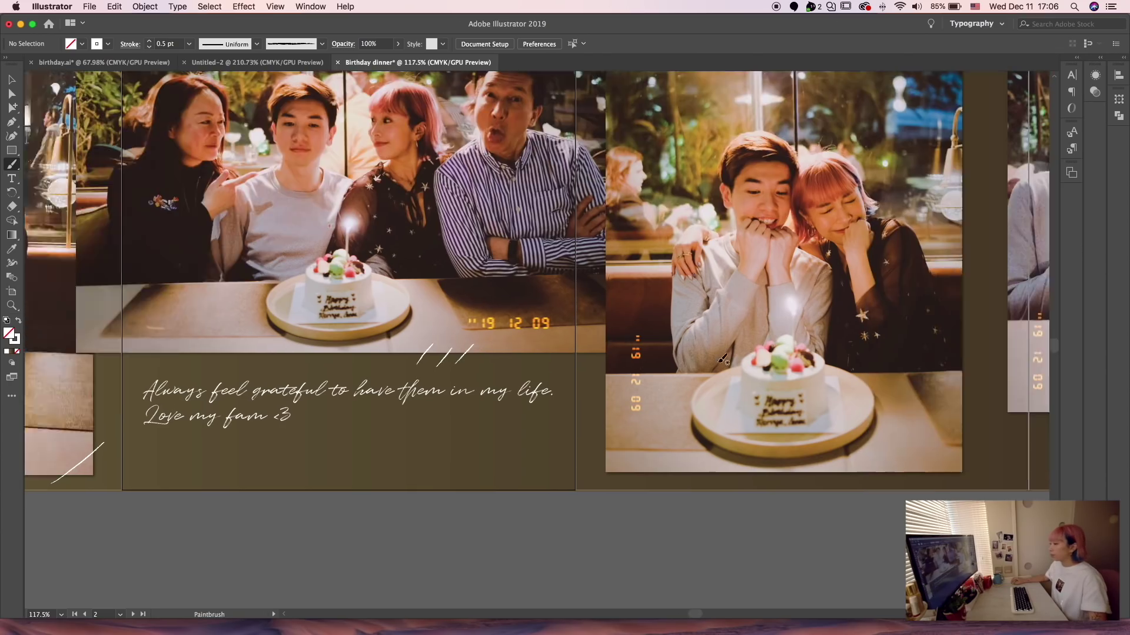
{"action": "scroll", "coordinate": [530, 268], "scroll_direction": "up", "scroll_amount": 5}
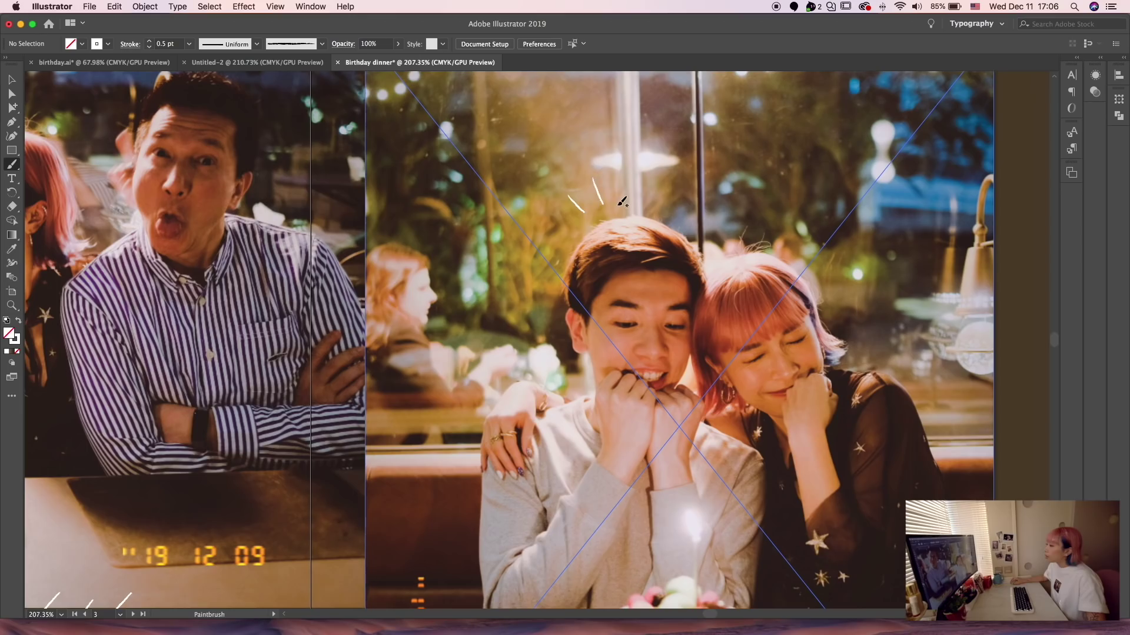
{"action": "left_click_drag", "start_coordinate": [624, 178], "coordinate": [618, 202]}
{"action": "scroll", "coordinate": [765, 315], "scroll_direction": "down", "scroll_amount": 3}
{"action": "scroll", "coordinate": [765, 314], "scroll_direction": "right", "scroll_amount": 3}
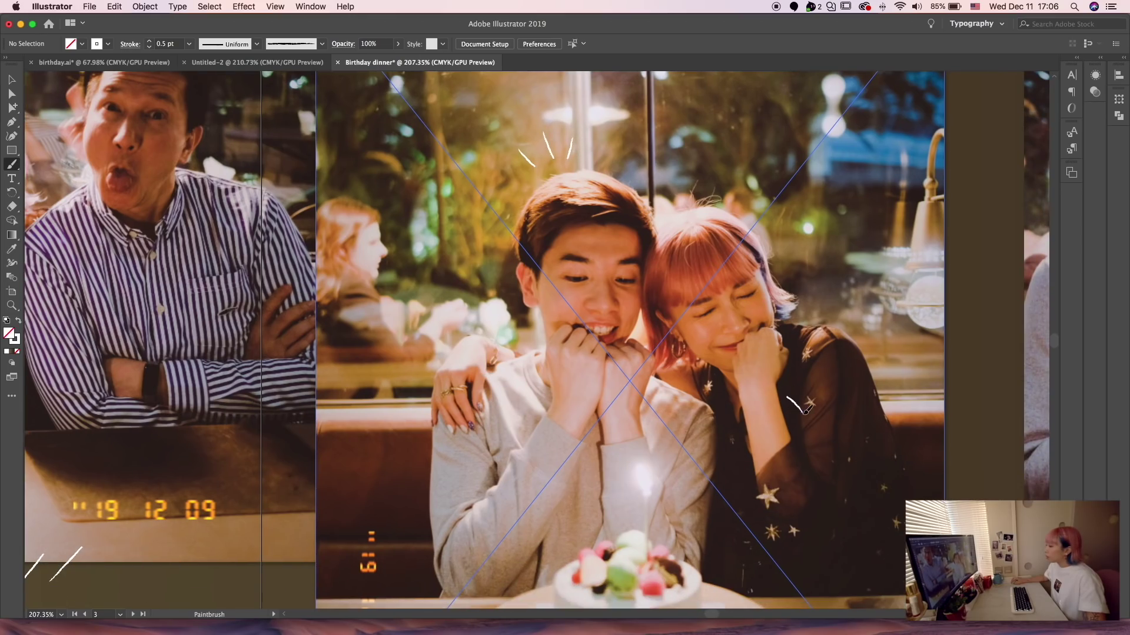
- Paint two white hand-drawn stars on the empty background beside the photos on the last artboard
{"action": "scroll", "coordinate": [810, 358], "scroll_direction": "down", "scroll_amount": 5}
{"action": "scroll", "coordinate": [525, 287], "scroll_direction": "up", "scroll_amount": 4}
{"action": "scroll", "coordinate": [526, 286], "scroll_direction": "up", "scroll_amount": 5}
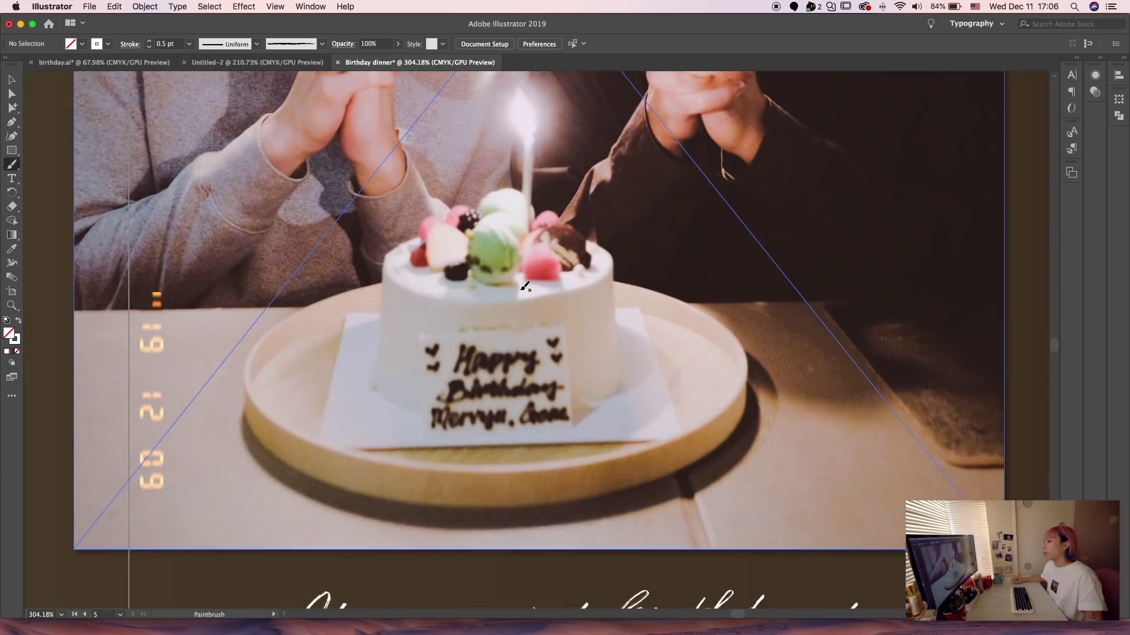
- Trace the candle flame and the candle's top on the cake in the fourth photo with white brush strokes
{"action": "scroll", "coordinate": [525, 287], "scroll_direction": "down", "scroll_amount": 4}
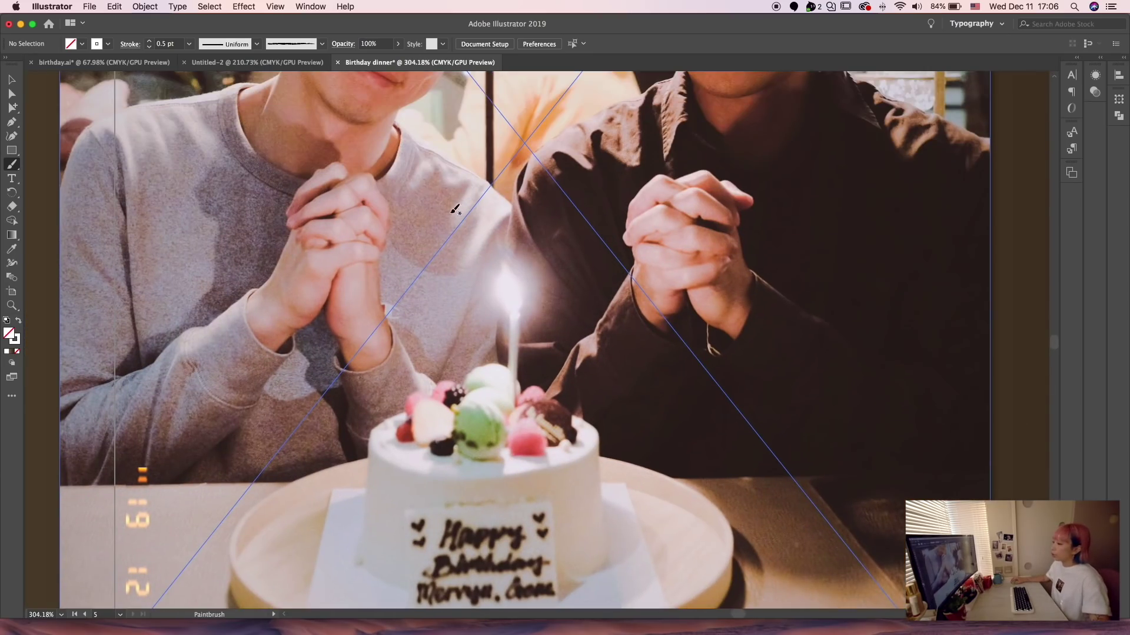
{"action": "scroll", "coordinate": [461, 216], "scroll_direction": "down", "scroll_amount": 4}
{"action": "scroll", "coordinate": [461, 215], "scroll_direction": "up", "scroll_amount": 7}
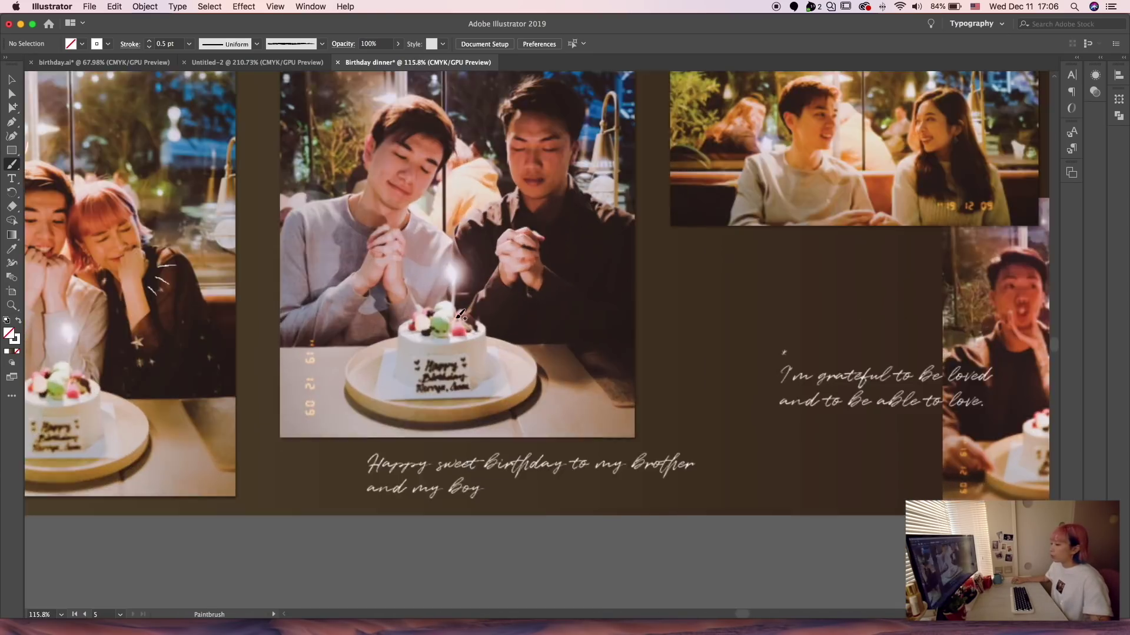
{"action": "scroll", "coordinate": [486, 251], "scroll_direction": "down", "scroll_amount": 5}
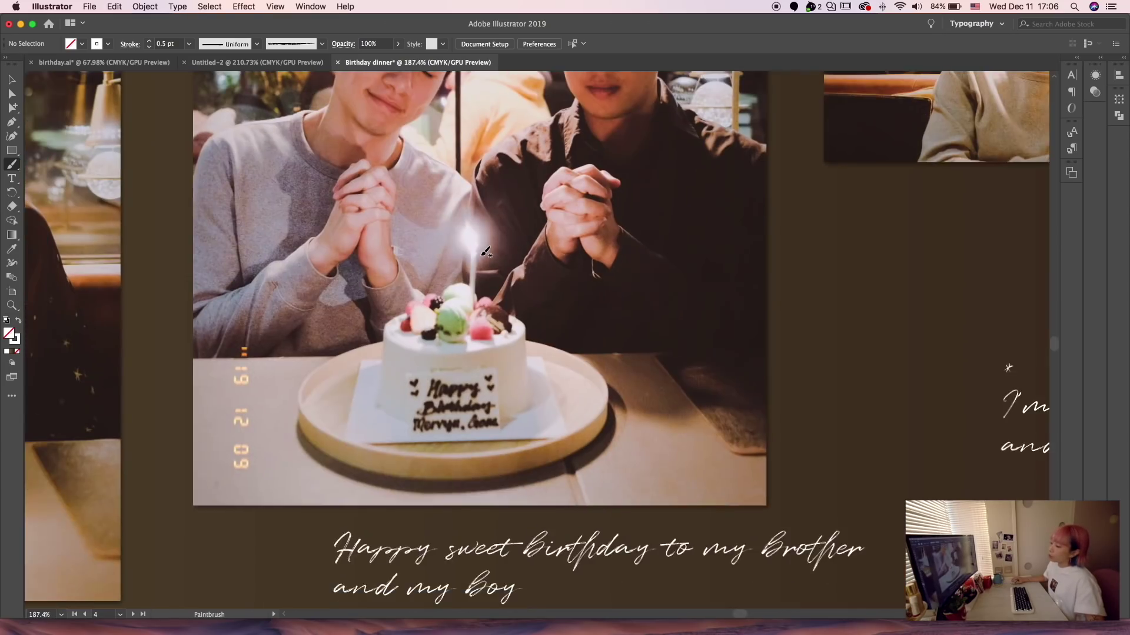
{"action": "scroll", "coordinate": [621, 88], "scroll_direction": "up", "scroll_amount": 2}
{"action": "scroll", "coordinate": [465, 333], "scroll_direction": "up", "scroll_amount": 1}
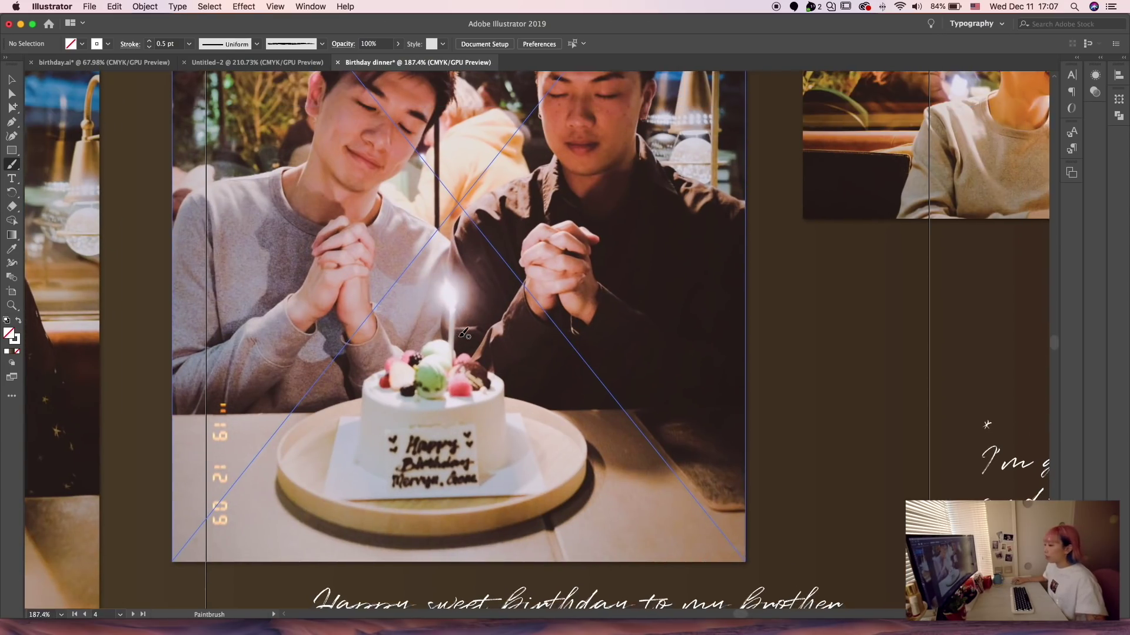
{"action": "scroll", "coordinate": [465, 334], "scroll_direction": "up", "scroll_amount": 2}
{"action": "scroll", "coordinate": [464, 334], "scroll_direction": "up", "scroll_amount": 4}
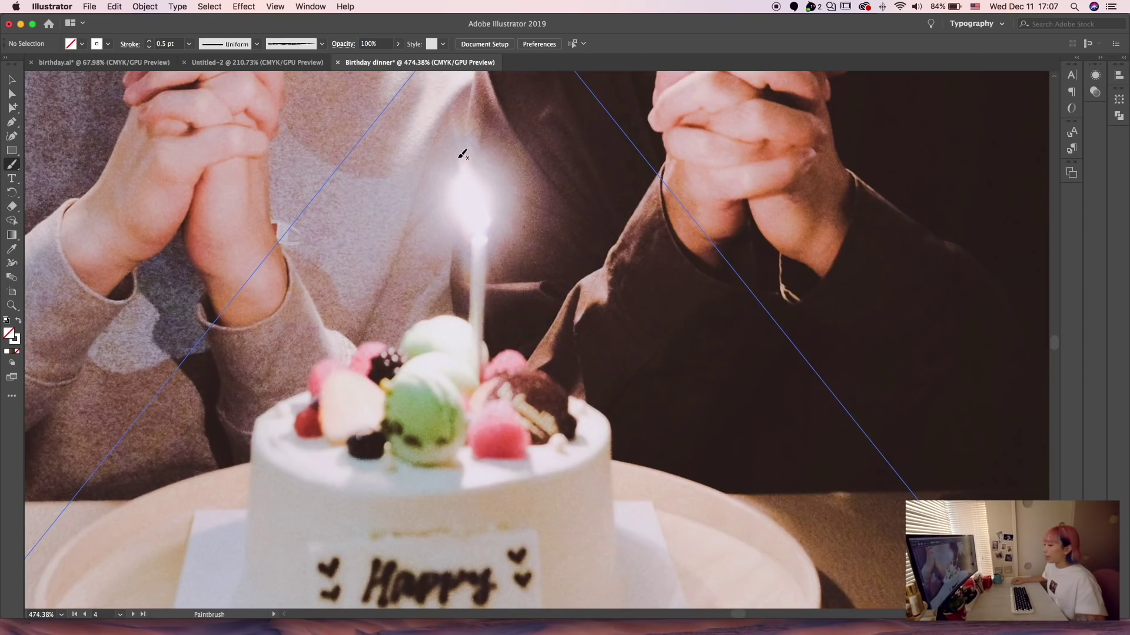
{"action": "scroll", "coordinate": [469, 180], "scroll_direction": "down", "scroll_amount": 4}
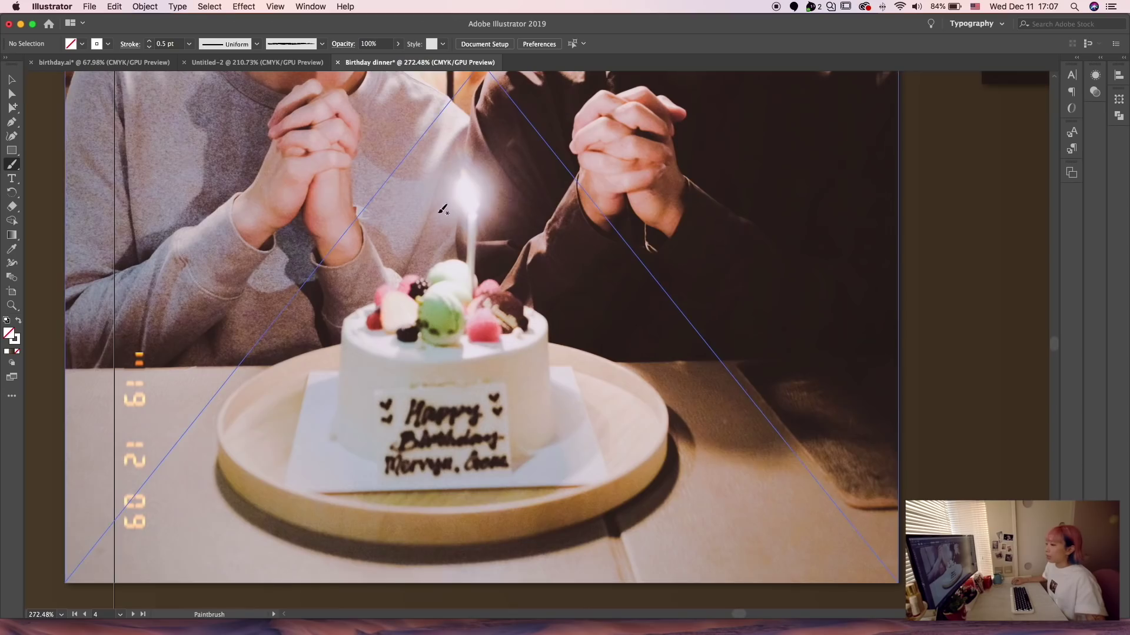
{"action": "scroll", "coordinate": [466, 210], "scroll_direction": "up", "scroll_amount": 5}
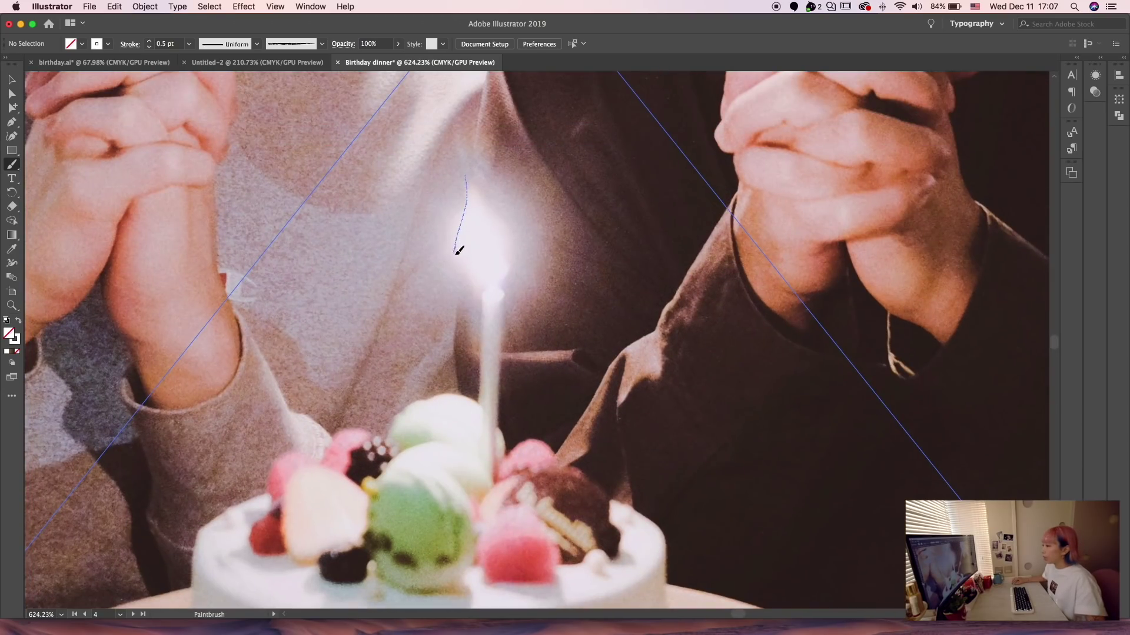
{"action": "mouse_move", "coordinate": [487, 287]}
{"action": "left_mouse_down"}
{"action": "mouse_move", "coordinate": [474, 206]}
{"action": "mouse_move", "coordinate": [508, 249]}
{"action": "mouse_move", "coordinate": [486, 288]}
{"action": "left_mouse_up"}
{"action": "scroll", "coordinate": [503, 267], "scroll_direction": "down", "scroll_amount": 1}
{"action": "scroll", "coordinate": [497, 263], "scroll_direction": "down", "scroll_amount": 2}
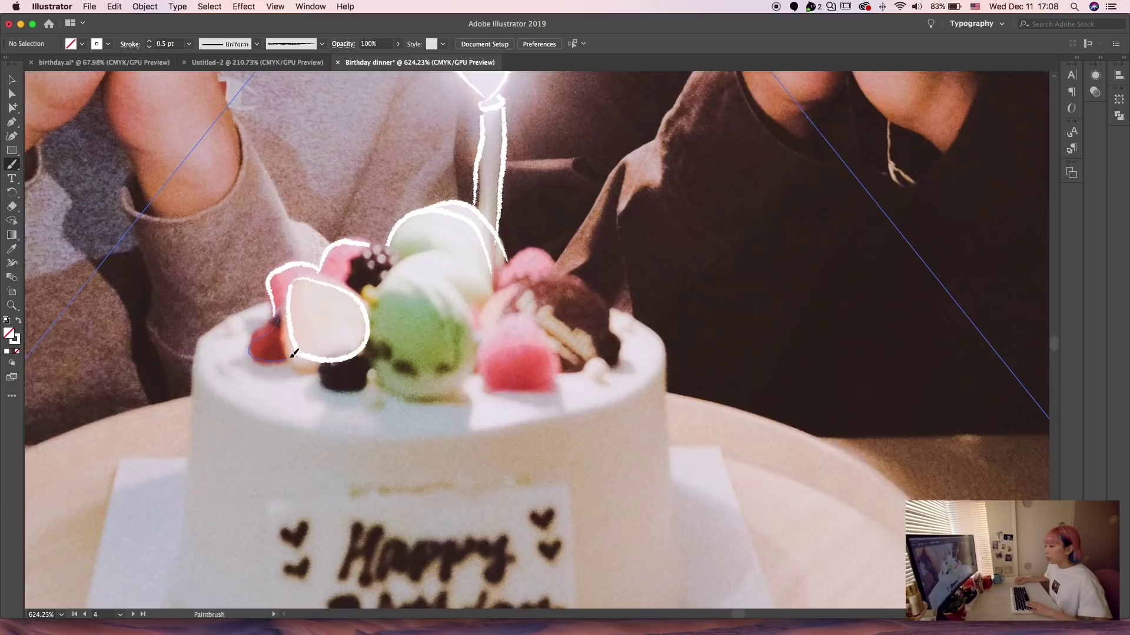
- Outline the candle, the back macarons and the berries beside them on the fourth photo's cake
{"action": "left_click_drag", "start_coordinate": [297, 352], "coordinate": [306, 357]}
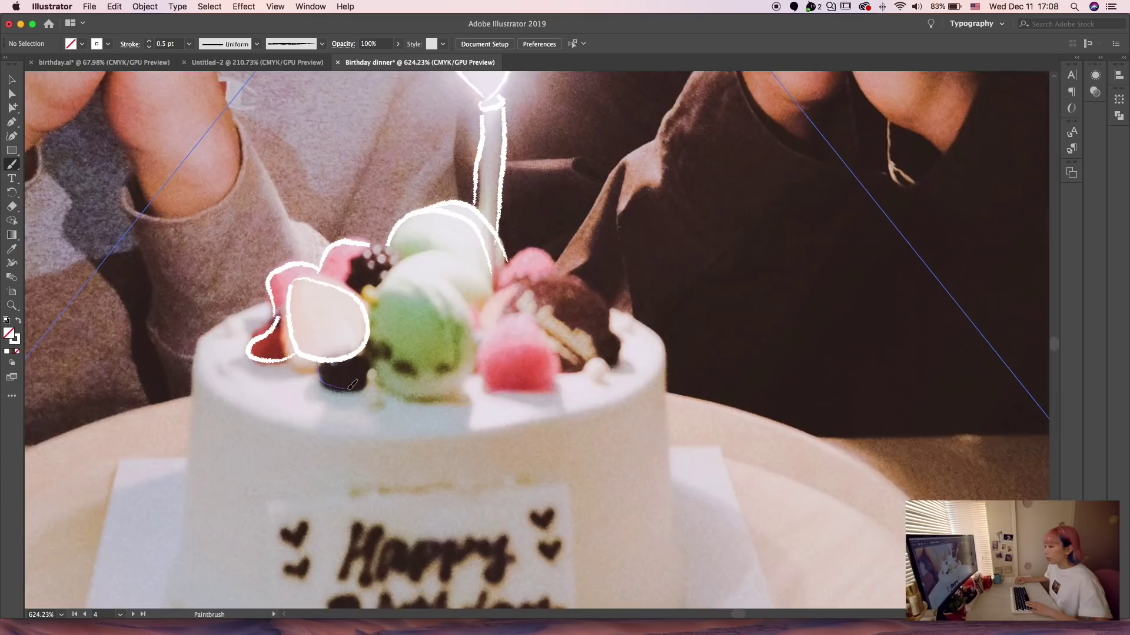
{"action": "left_click_drag", "start_coordinate": [371, 344], "coordinate": [371, 347]}
{"action": "left_click_drag", "start_coordinate": [410, 254], "coordinate": [407, 256]}
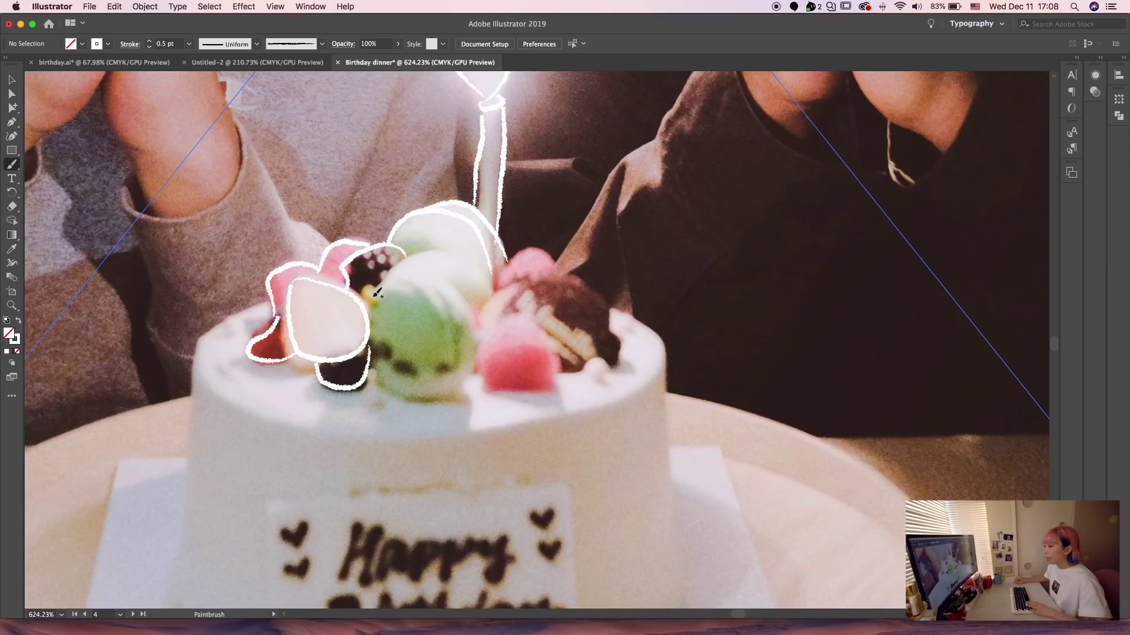
{"action": "left_click_drag", "start_coordinate": [497, 291], "coordinate": [495, 292]}
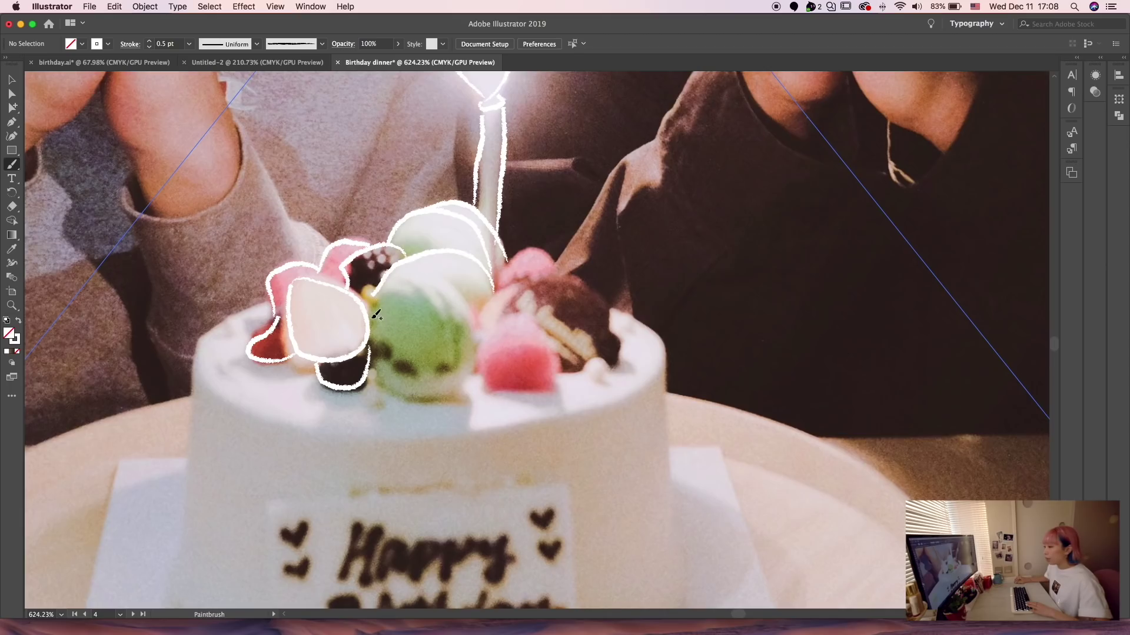
- Outline the remaining front toppings, the cake body and its lettered birthday sign in the fourth photo
{"action": "left_click_drag", "start_coordinate": [377, 367], "coordinate": [371, 346]}
{"action": "left_click_drag", "start_coordinate": [410, 275], "coordinate": [432, 393]}
{"action": "mouse_move", "coordinate": [485, 387]}
{"action": "left_mouse_down"}
{"action": "mouse_move", "coordinate": [526, 338]}
{"action": "mouse_move", "coordinate": [487, 391]}
{"action": "left_mouse_up"}
{"action": "mouse_move", "coordinate": [482, 343]}
{"action": "left_mouse_down"}
{"action": "mouse_move", "coordinate": [608, 308]}
{"action": "mouse_move", "coordinate": [612, 361]}
{"action": "left_mouse_up"}
{"action": "left_click_drag", "start_coordinate": [537, 339], "coordinate": [613, 330]}
{"action": "left_click_drag", "start_coordinate": [565, 372], "coordinate": [581, 371]}
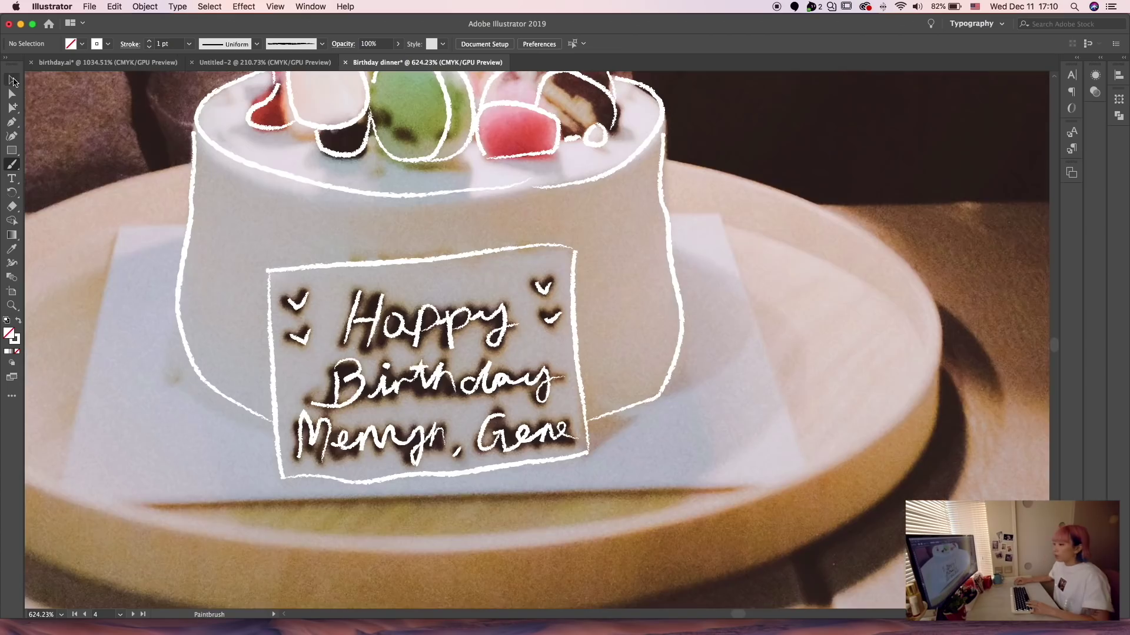
- Paint a white diagonal brush stroke across the upper-right and lower-left corners of the fourth photo
{"action": "scroll", "coordinate": [742, 322], "scroll_direction": "down", "scroll_amount": 6}
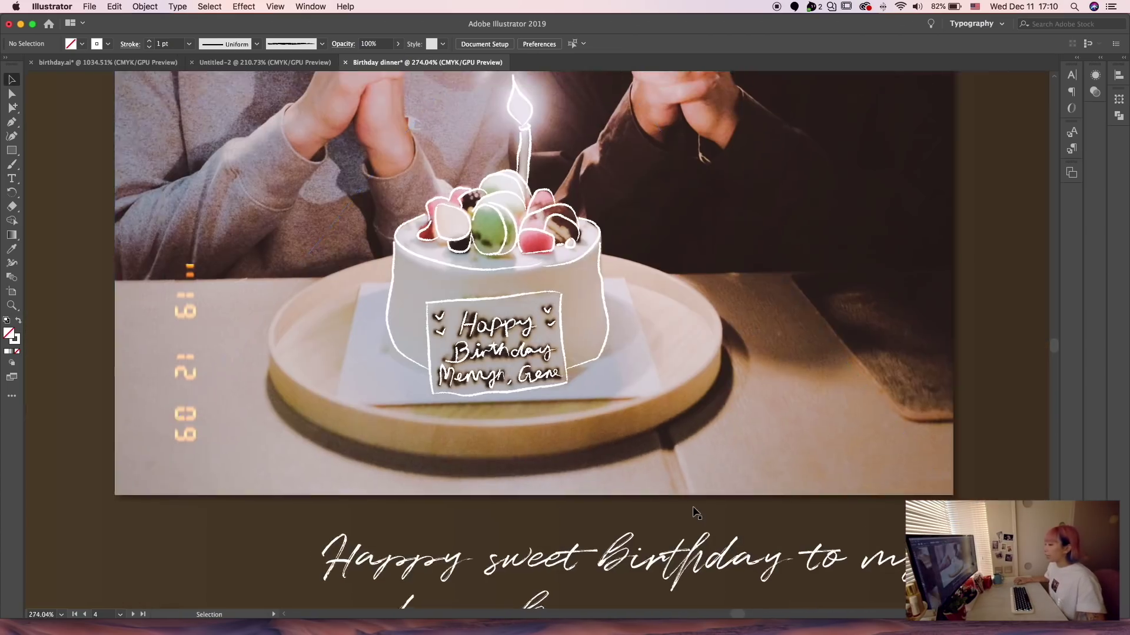
{"action": "scroll", "coordinate": [694, 512], "scroll_direction": "down", "scroll_amount": 5}
{"action": "scroll", "coordinate": [650, 421], "scroll_direction": "right", "scroll_amount": 2}
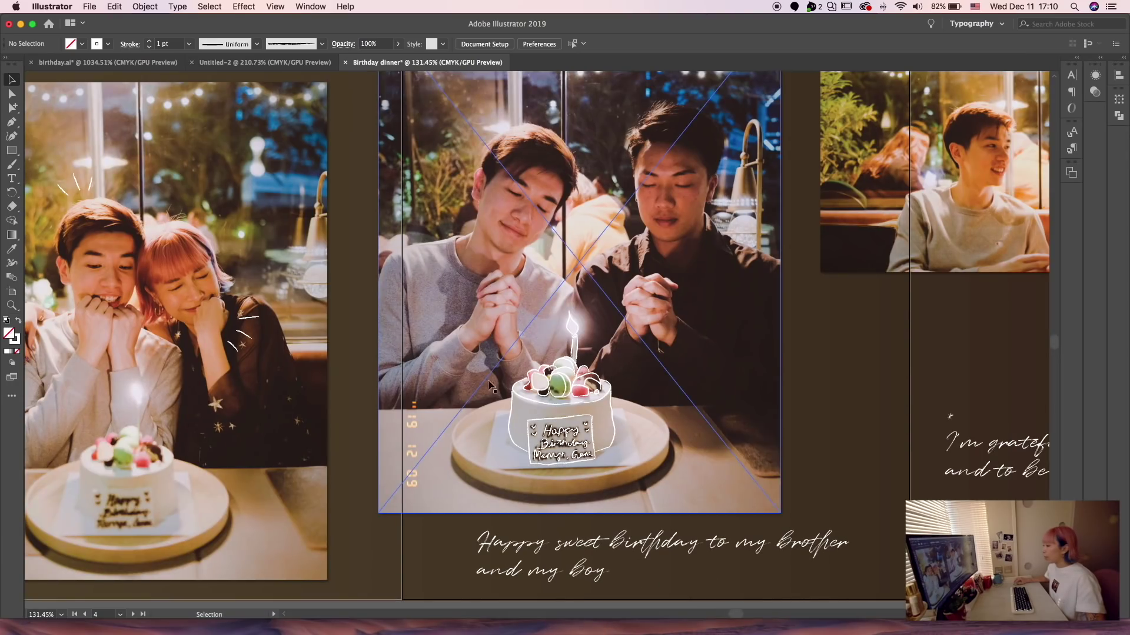
{"action": "scroll", "coordinate": [804, 439], "scroll_direction": "down", "scroll_amount": 3}
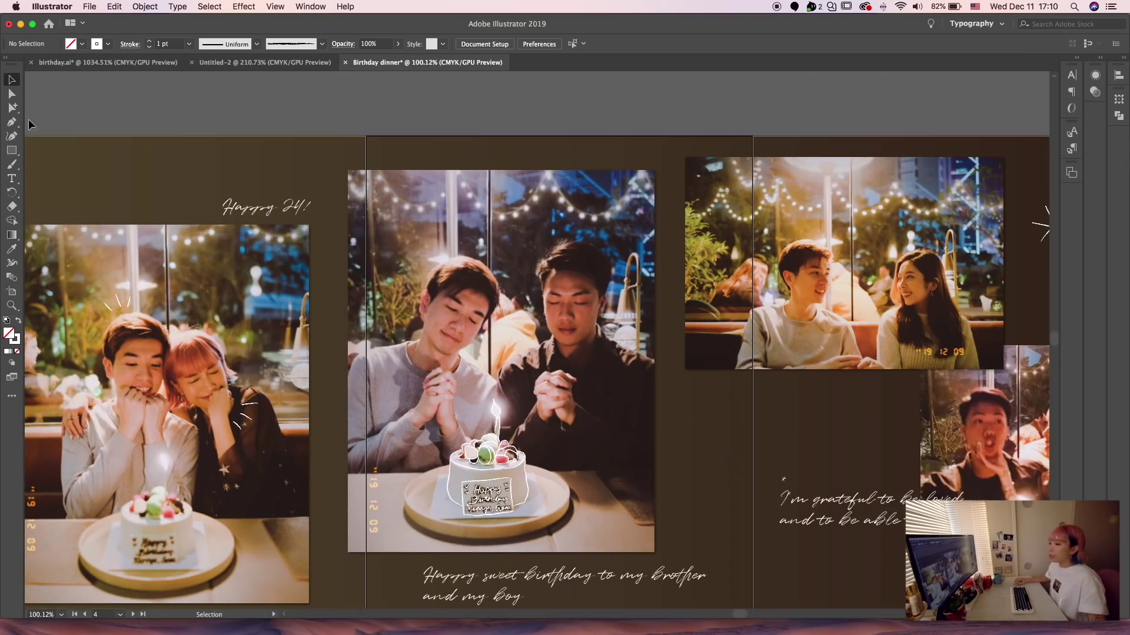
{"action": "left_click", "coordinate": [13, 165]}
{"action": "left_click_drag", "start_coordinate": [633, 177], "coordinate": [637, 173]}
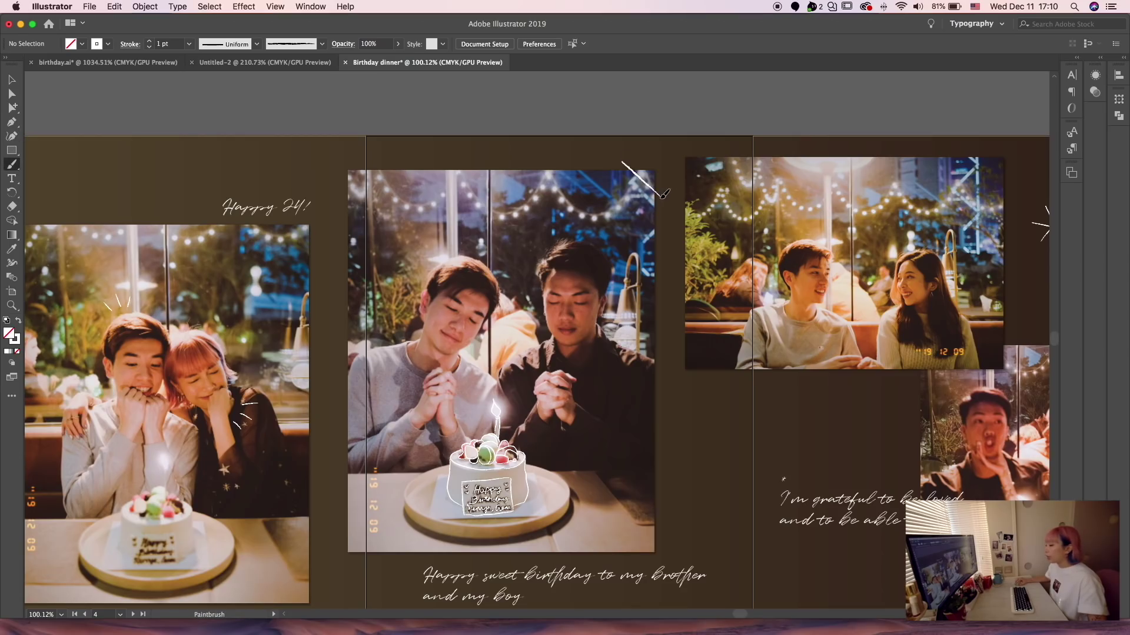
{"action": "left_click_drag", "start_coordinate": [360, 541], "coordinate": [404, 579]}
{"action": "key", "text": "super+z"}
{"action": "left_click_drag", "start_coordinate": [337, 522], "coordinate": [377, 559]}
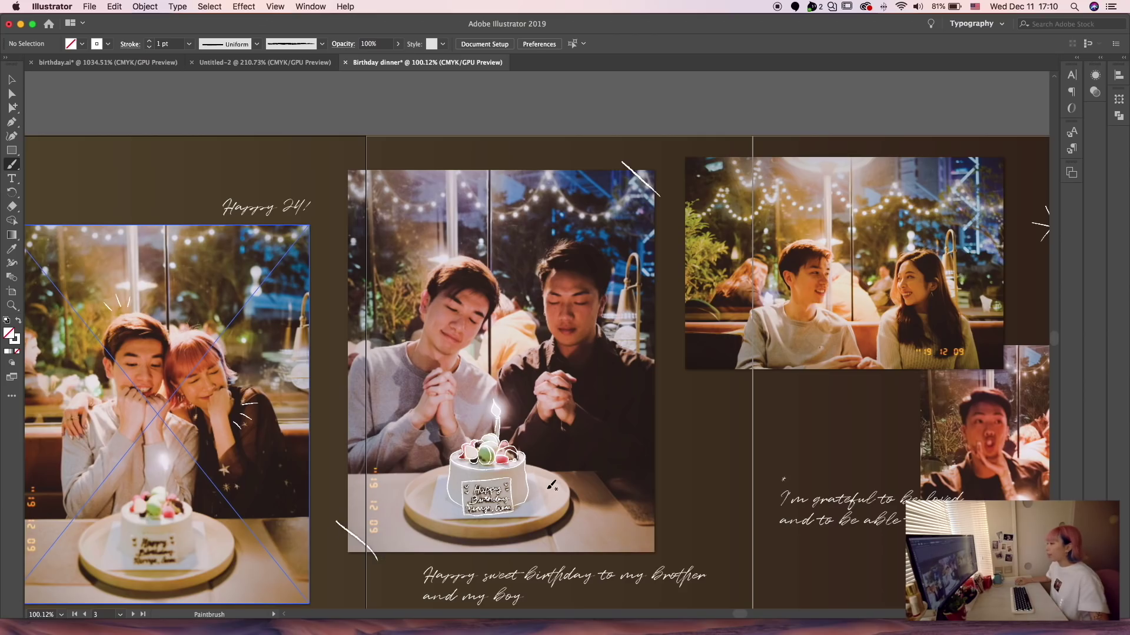
- Export the Birthday dinner design in JPEG (jpg) format with Use Artboards enabled for all artboards
{"action": "scroll", "coordinate": [548, 492], "scroll_direction": "right", "scroll_amount": 3}
{"action": "scroll", "coordinate": [548, 492], "scroll_direction": "up", "scroll_amount": 1}
{"action": "scroll", "coordinate": [549, 492], "scroll_direction": "down", "scroll_amount": 2}
{"action": "scroll", "coordinate": [552, 488], "scroll_direction": "down", "scroll_amount": 2}
{"action": "scroll", "coordinate": [250, 186], "scroll_direction": "down", "scroll_amount": 2}
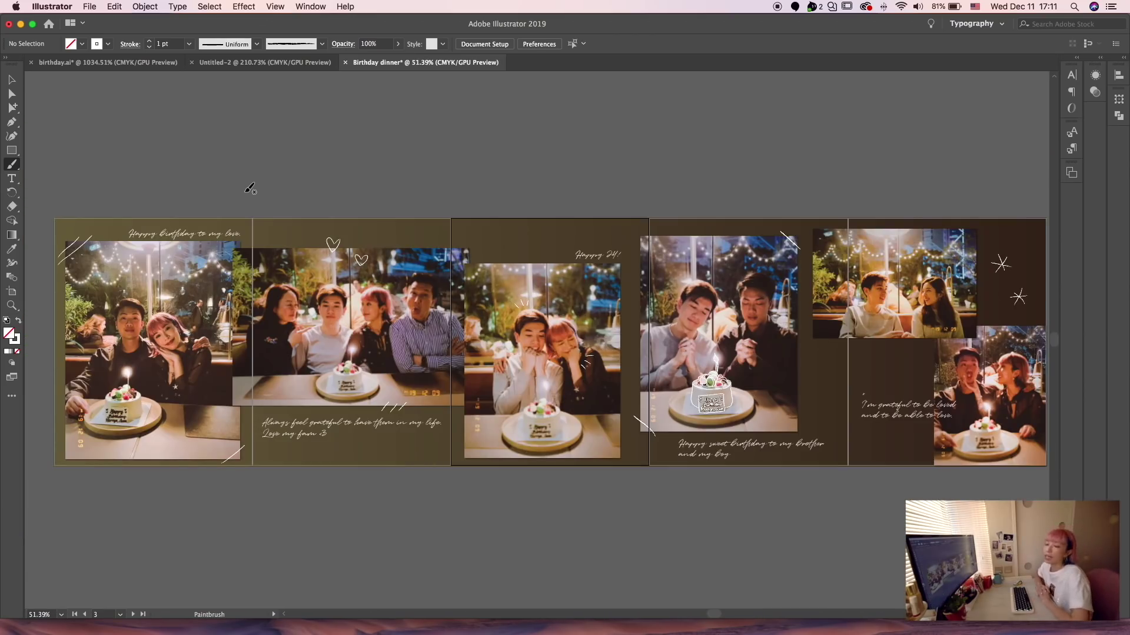
{"action": "left_click", "coordinate": [90, 7]}
{"action": "mouse_move", "coordinate": [152, 201]}
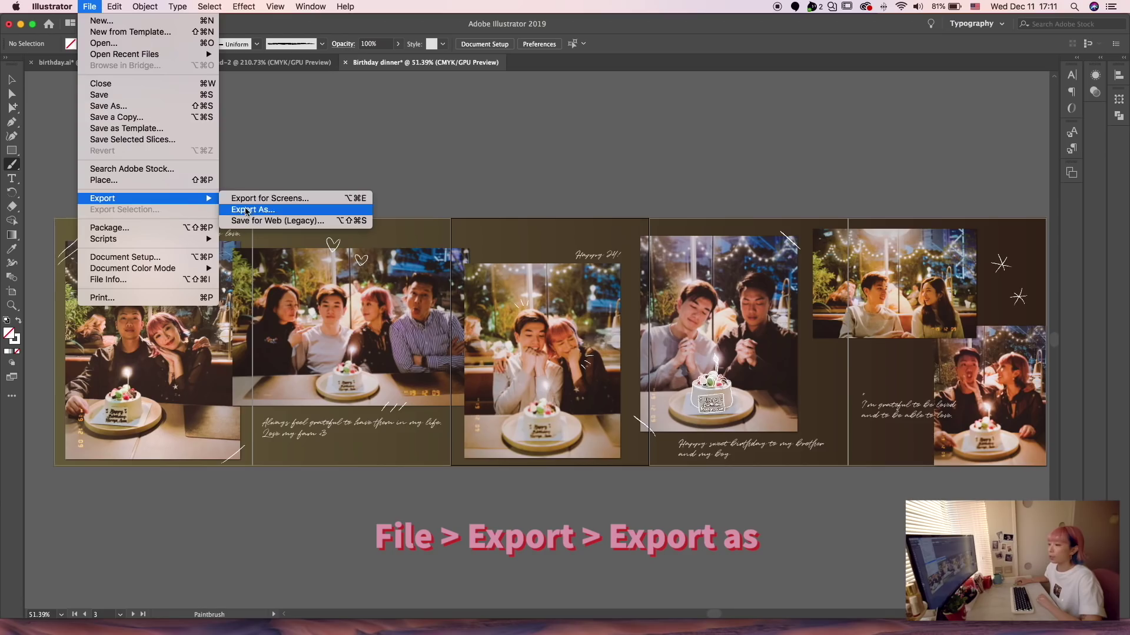
{"action": "left_click", "coordinate": [310, 210]}
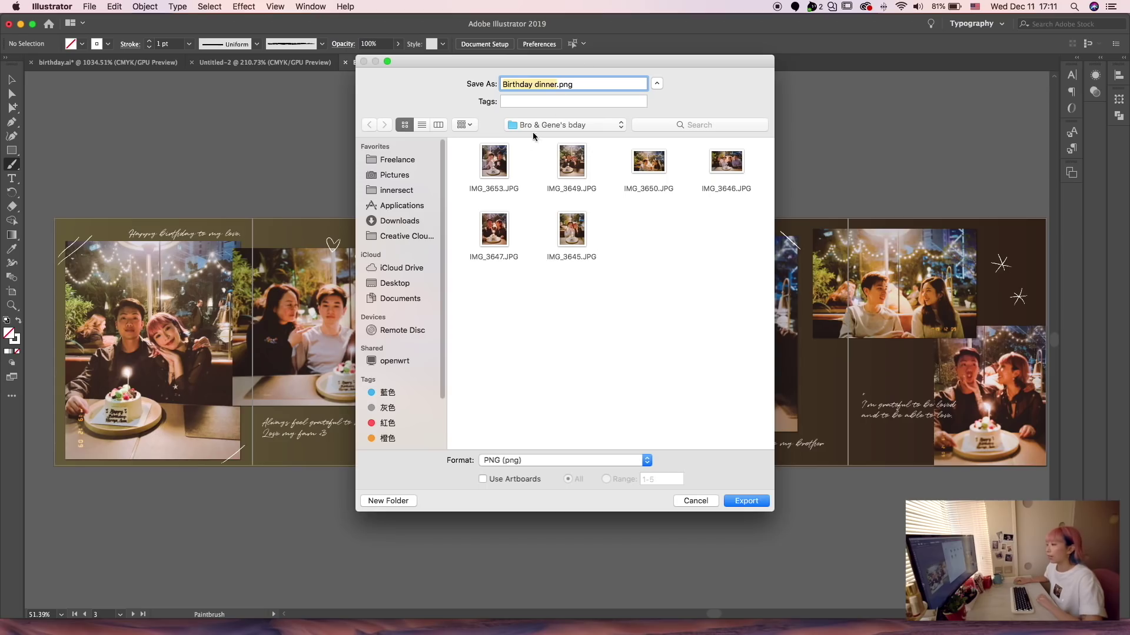
{"action": "left_click_drag", "start_coordinate": [598, 59], "coordinate": [538, 47]}
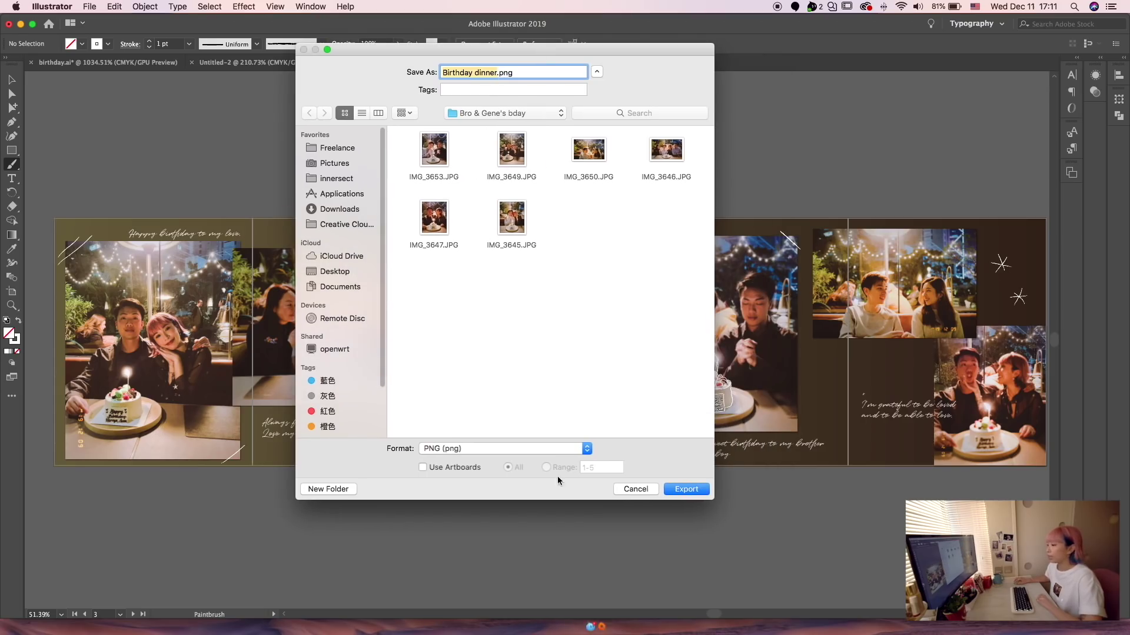
{"action": "left_click", "coordinate": [446, 449]}
{"action": "left_click", "coordinate": [458, 527]}
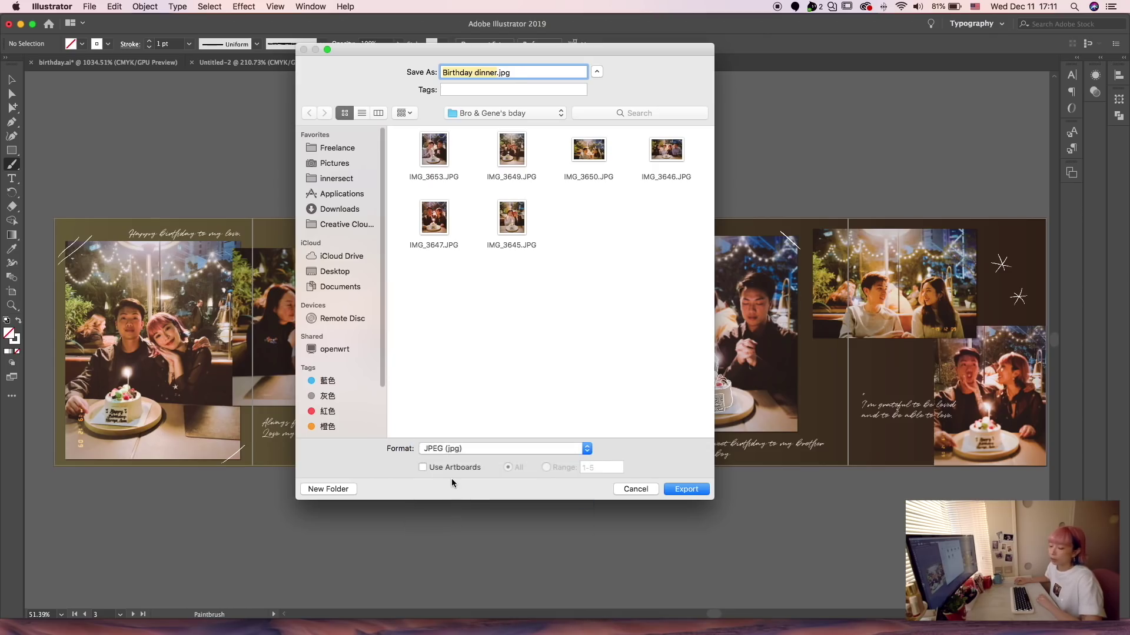
{"action": "left_click", "coordinate": [423, 467]}
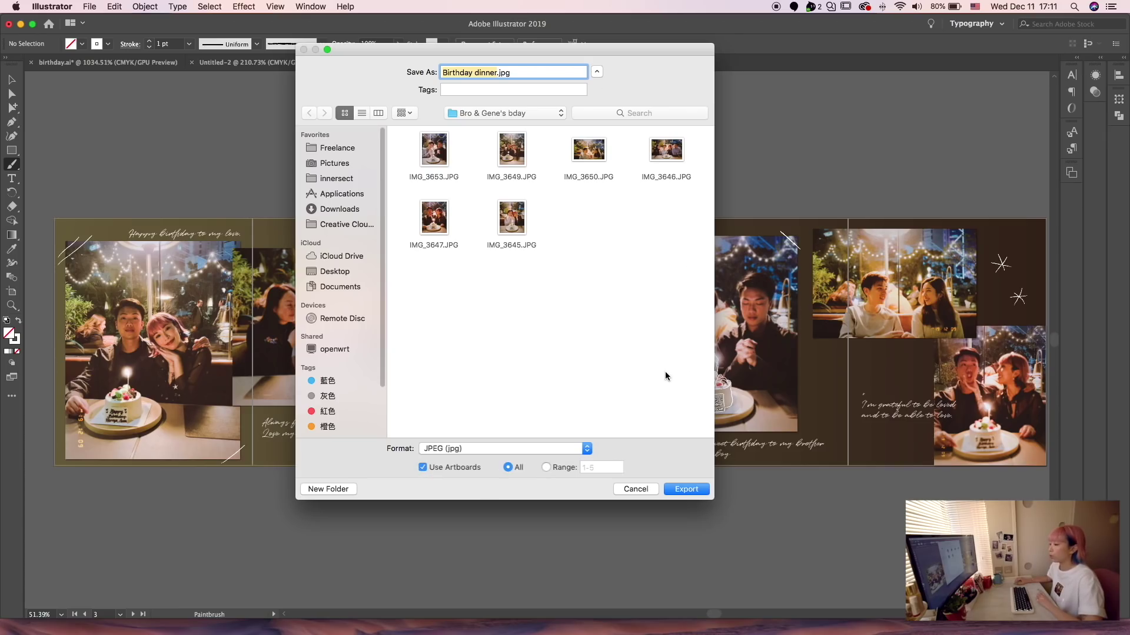
{"action": "left_click", "coordinate": [686, 489]}
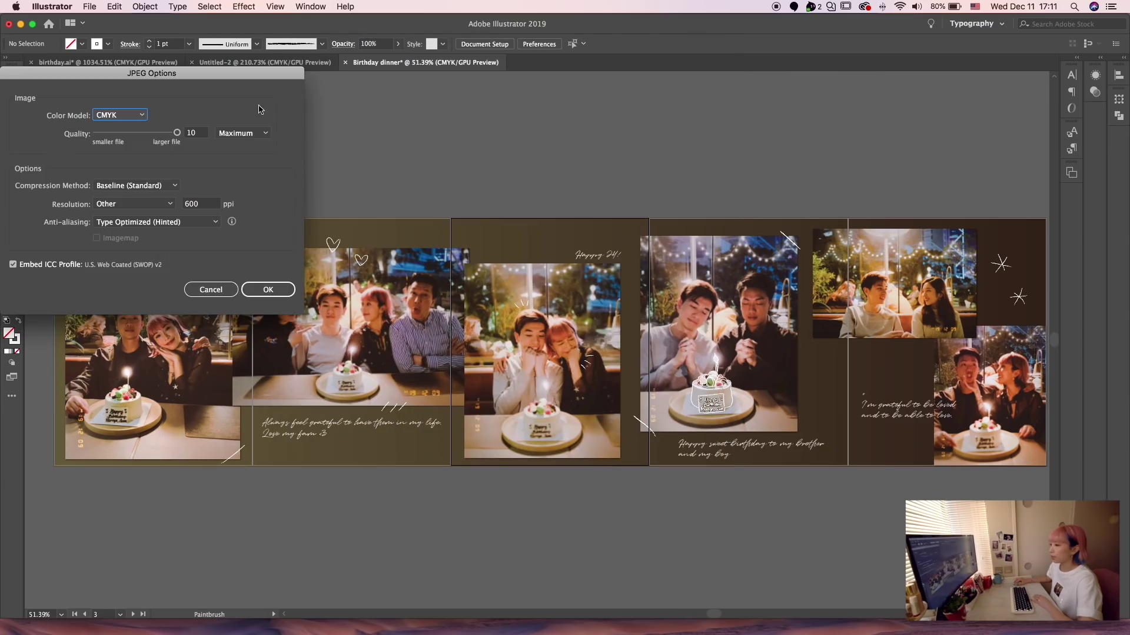
- Set the JPEG resolution to High (300 ppi) with the CMYK color model and Maximum quality, and complete the export
{"action": "left_click_drag", "start_coordinate": [247, 77], "coordinate": [632, 106]}
{"action": "left_click", "coordinate": [602, 240]}
{"action": "key", "text": "Up"}
{"action": "left_click", "coordinate": [517, 237]}
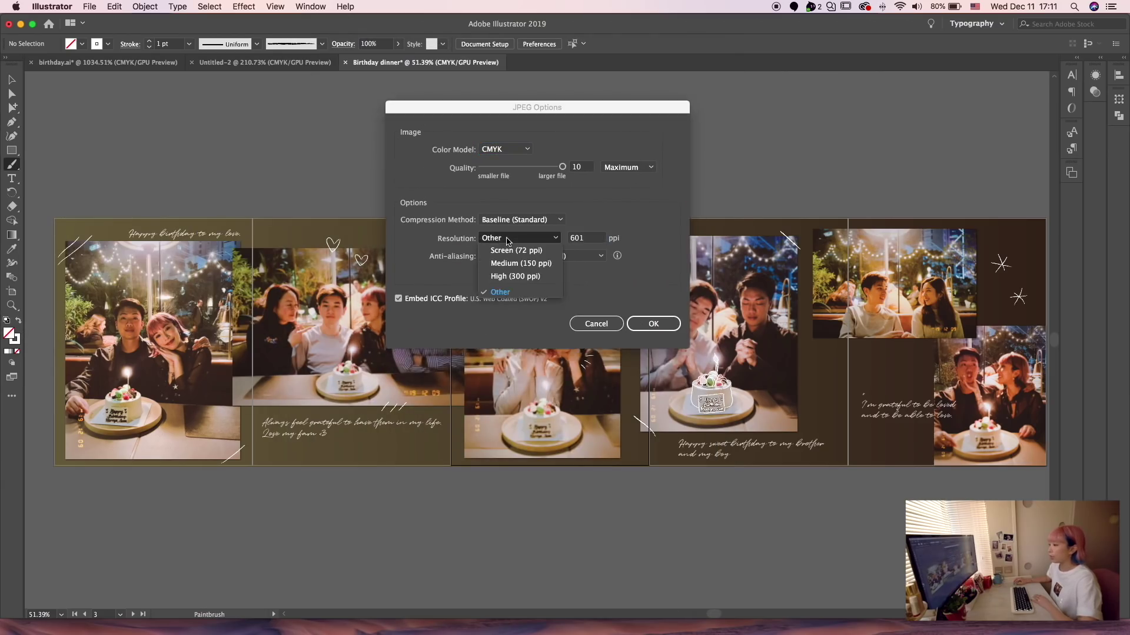
{"action": "left_click", "coordinate": [525, 276]}
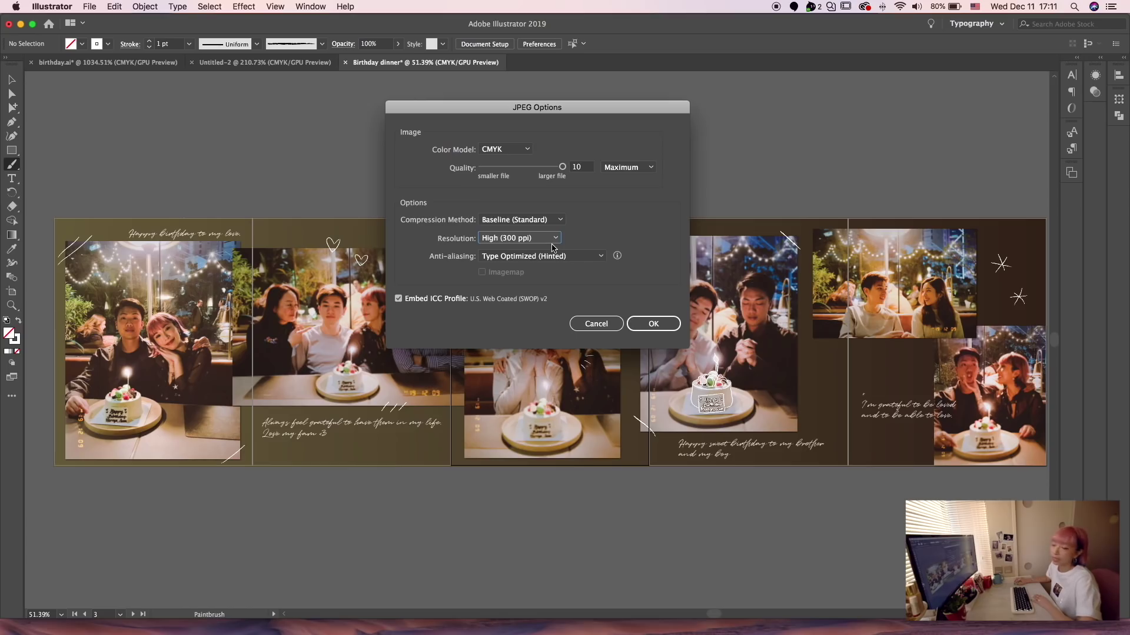
{"action": "left_click", "coordinate": [657, 326]}
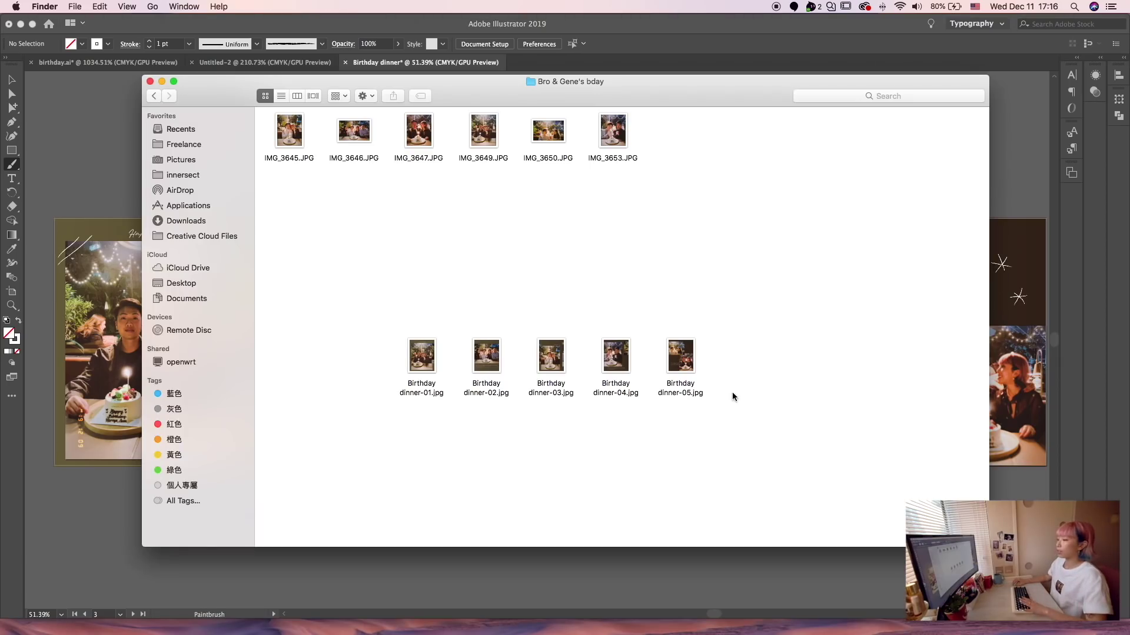
- Switch to Finder and preview the exported images from Birthday dinner-01.jpg through Birthday dinner-05.jpg in sequence
{"action": "left_click_drag", "start_coordinate": [570, 86], "coordinate": [546, 42]}
{"action": "left_click_drag", "start_coordinate": [787, 408], "coordinate": [372, 305]}
{"action": "key", "text": "space"}
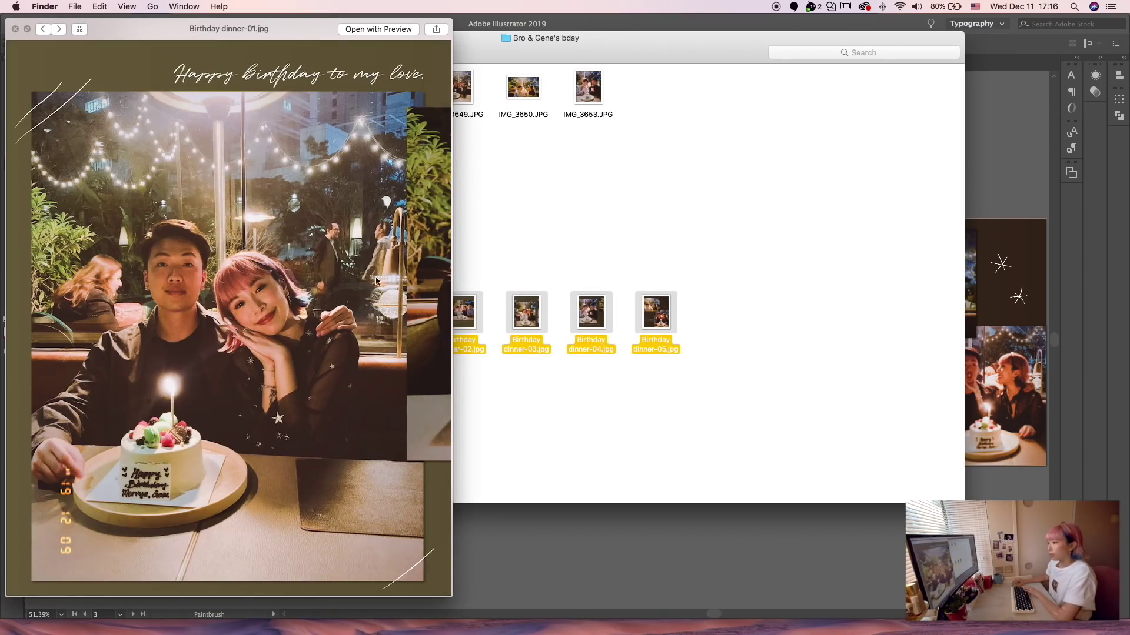
{"action": "left_click_drag", "start_coordinate": [316, 23], "coordinate": [361, 27]}
{"action": "key", "text": "Right"}
{"action": "key", "text": "Right"}
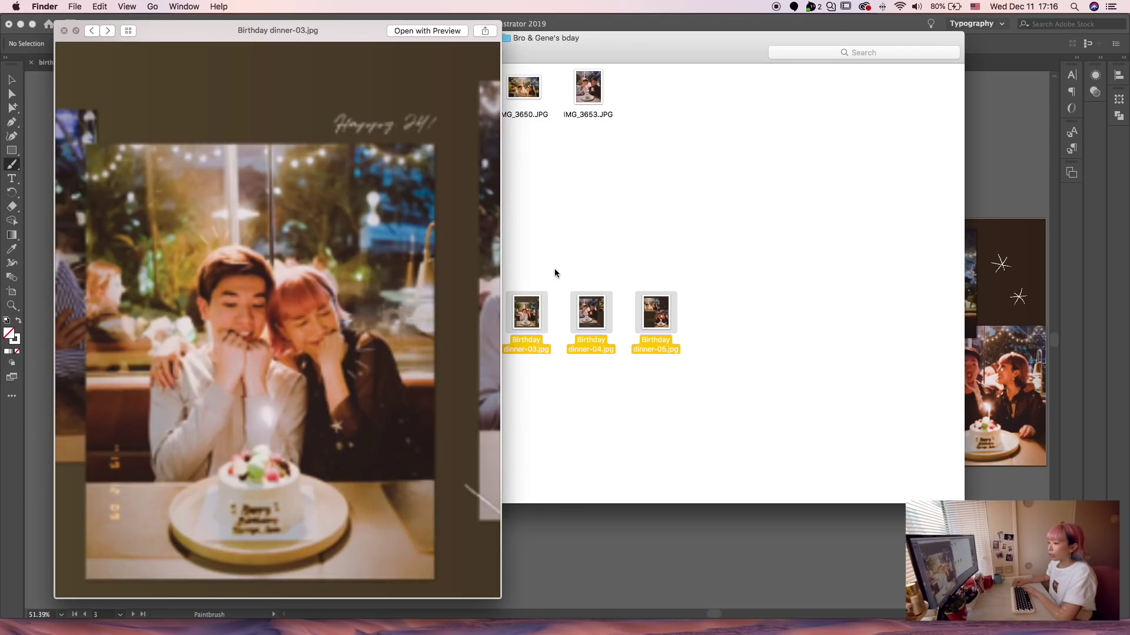
{"action": "key", "text": "Right"}
{"action": "key", "text": "Right"}
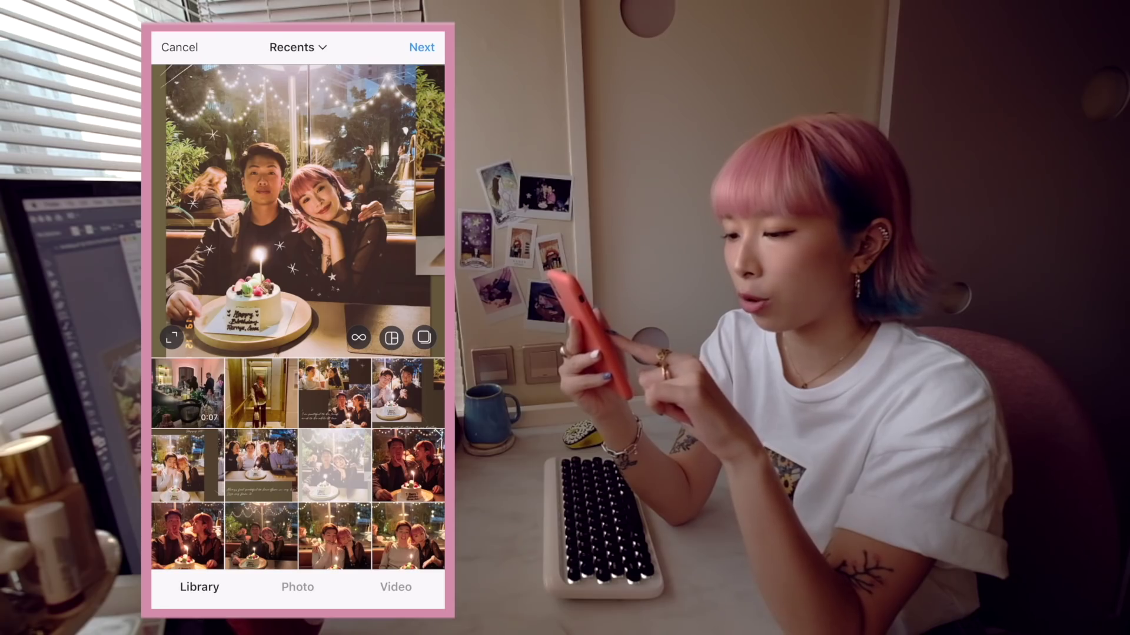
- In Instagram, fit the first birthday image uncropped, select all five exported images in artboard order, and proceed to the filters
{"action": "left_click", "coordinate": [171, 338]}
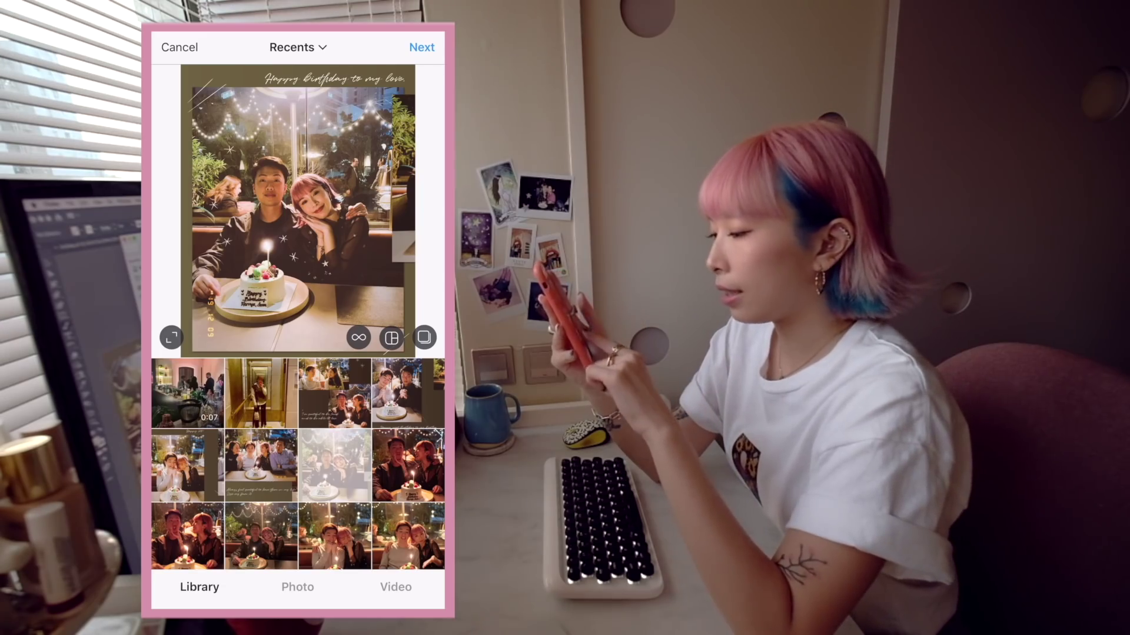
{"action": "left_click", "coordinate": [424, 337]}
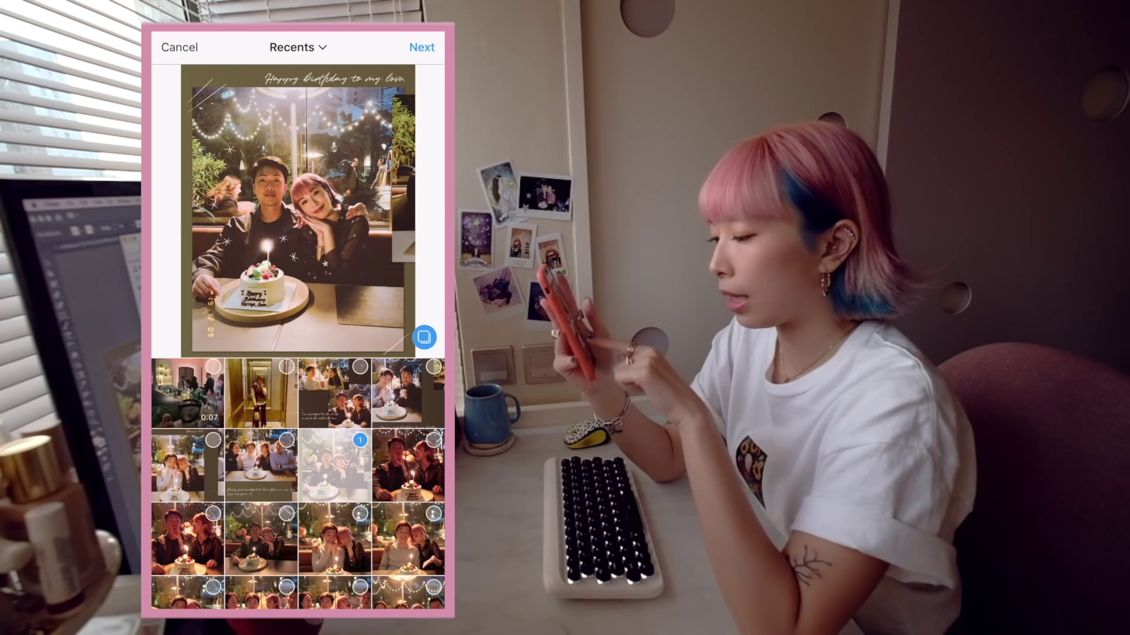
{"action": "left_click", "coordinate": [261, 465]}
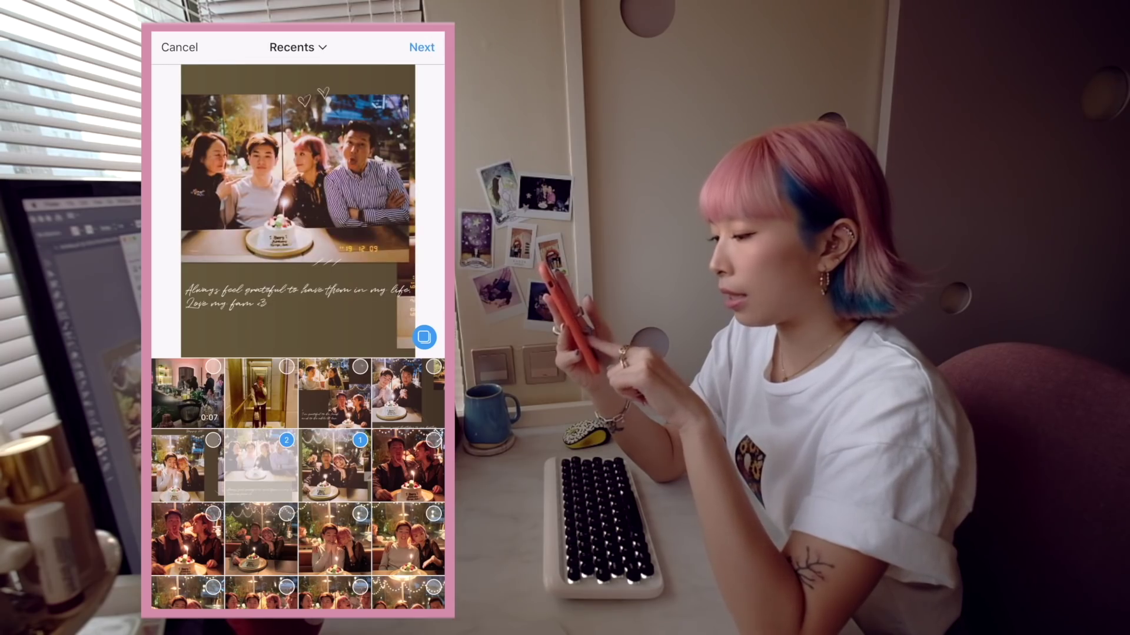
{"action": "left_click", "coordinate": [187, 465]}
{"action": "left_click", "coordinate": [409, 393]}
{"action": "left_click", "coordinate": [334, 393]}
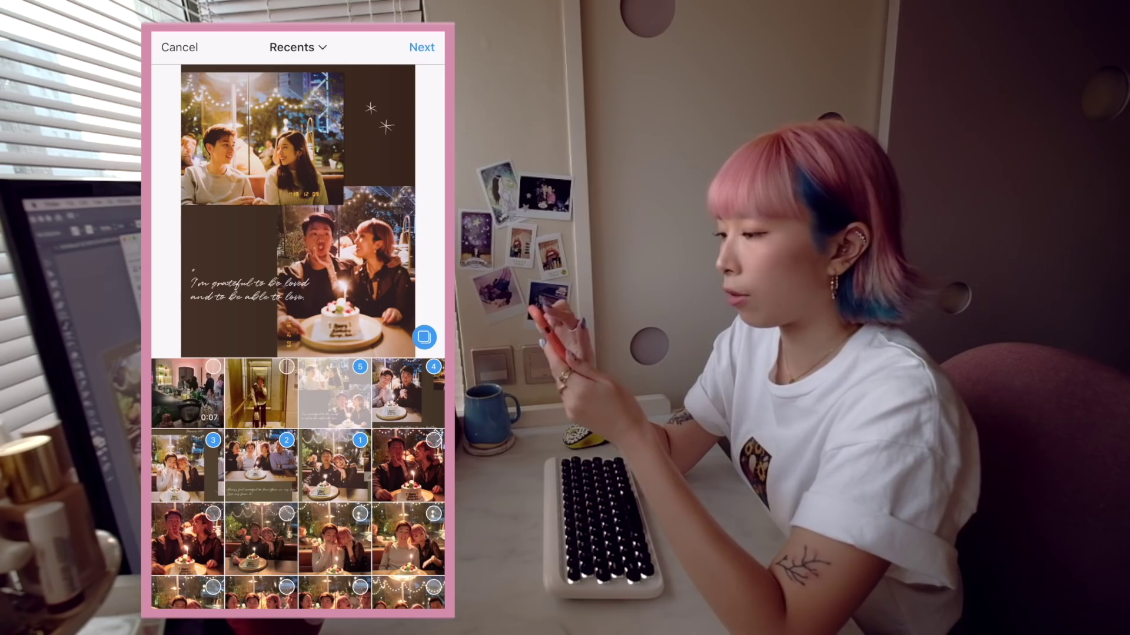
{"action": "left_click", "coordinate": [421, 47]}
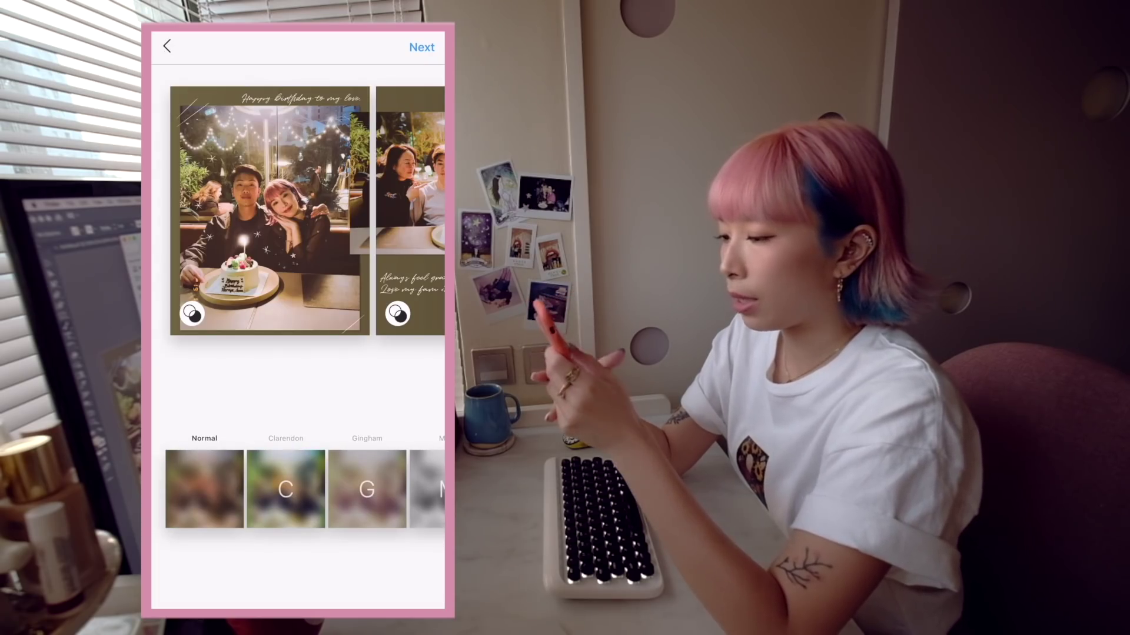
- Check the carousel images from first to last, keep the Normal filter, and continue to the new post details
{"action": "scroll", "coordinate": [298, 211], "scroll_direction": "right", "scroll_amount": 7}
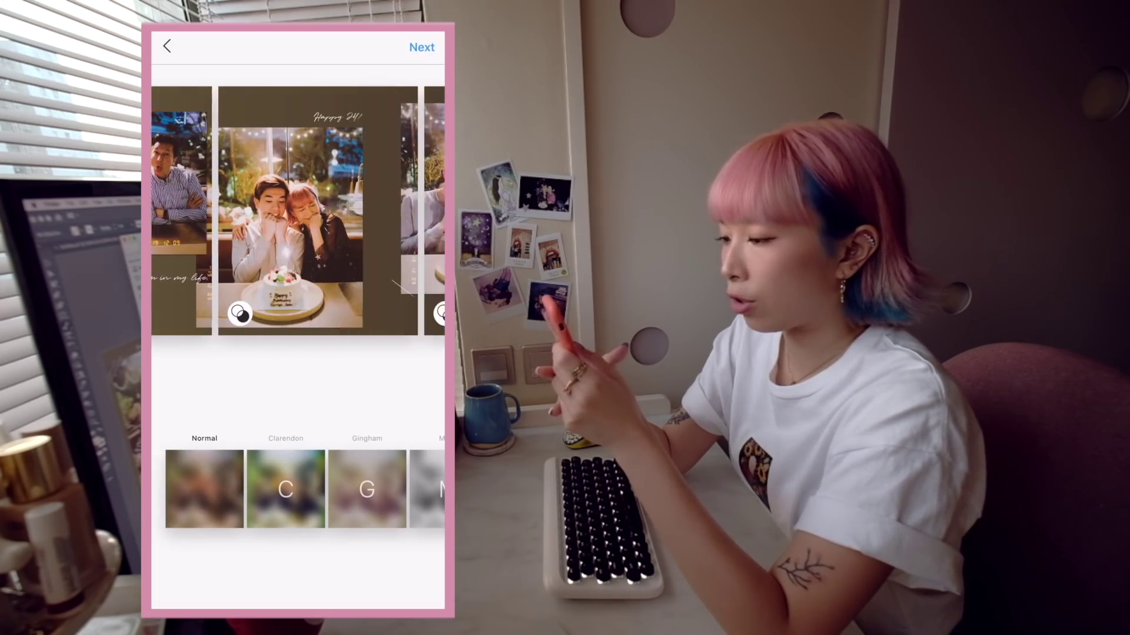
{"action": "scroll", "coordinate": [297, 210], "scroll_direction": "right", "scroll_amount": 5}
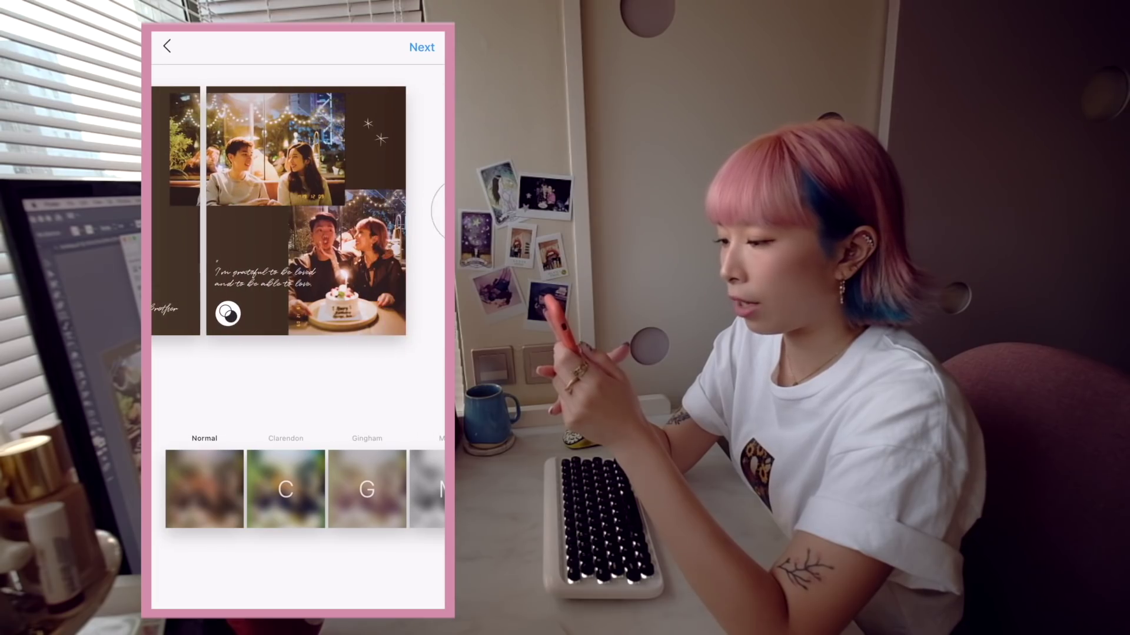
{"action": "scroll", "coordinate": [297, 211], "scroll_direction": "left", "scroll_amount": 10}
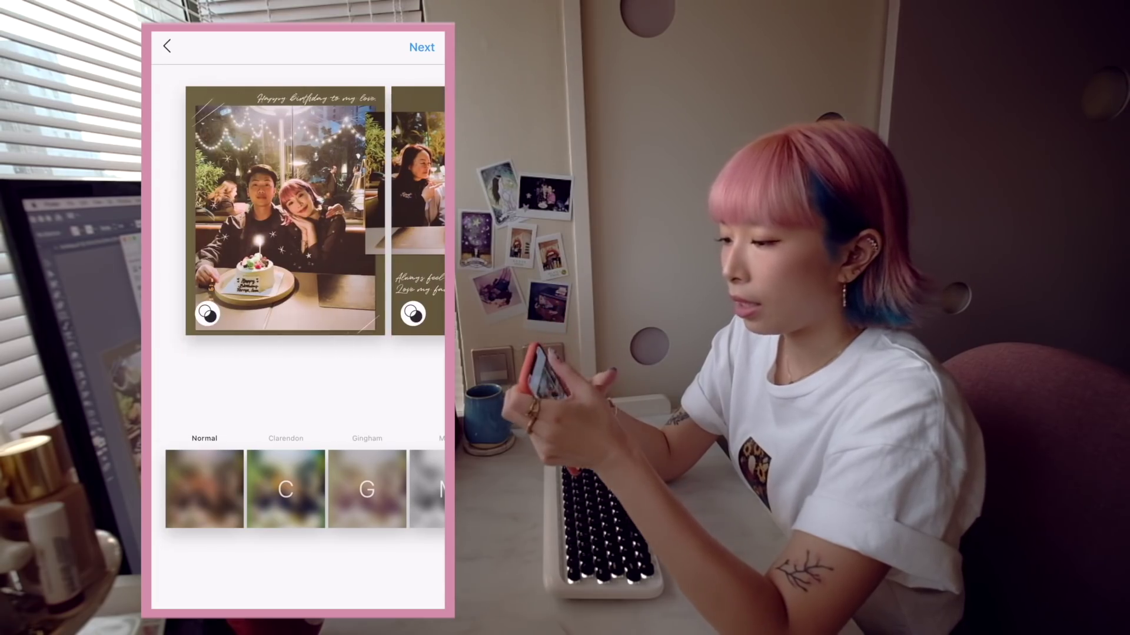
{"action": "left_click", "coordinate": [422, 47]}
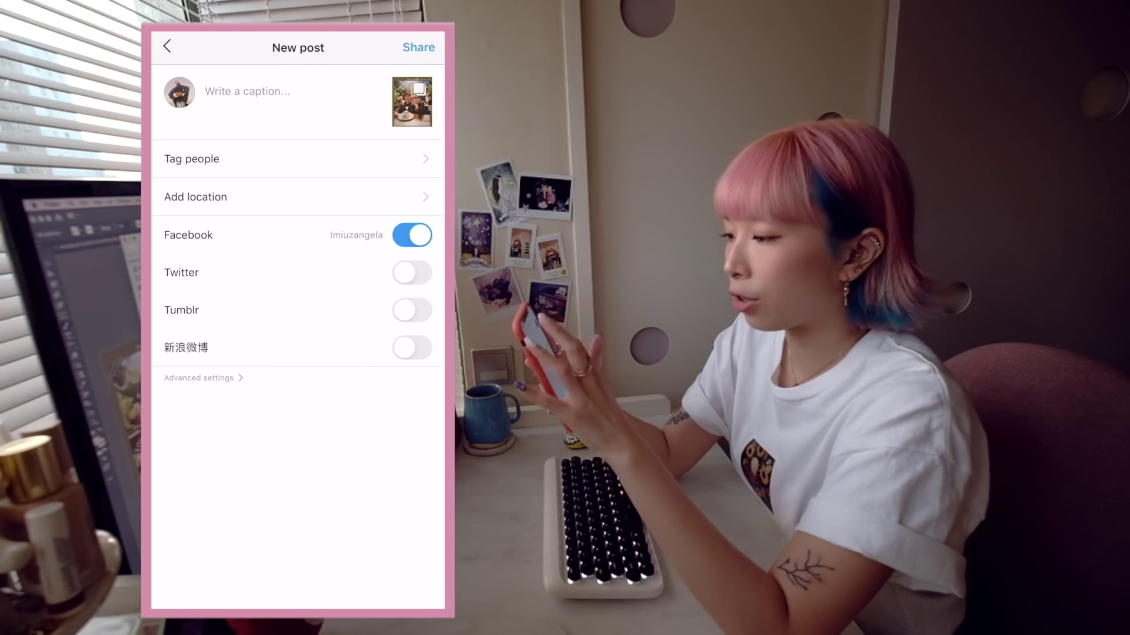
- Leave the caption empty and preview the new post's carousel images at full size, starting from the first one
{"action": "left_click", "coordinate": [247, 92]}
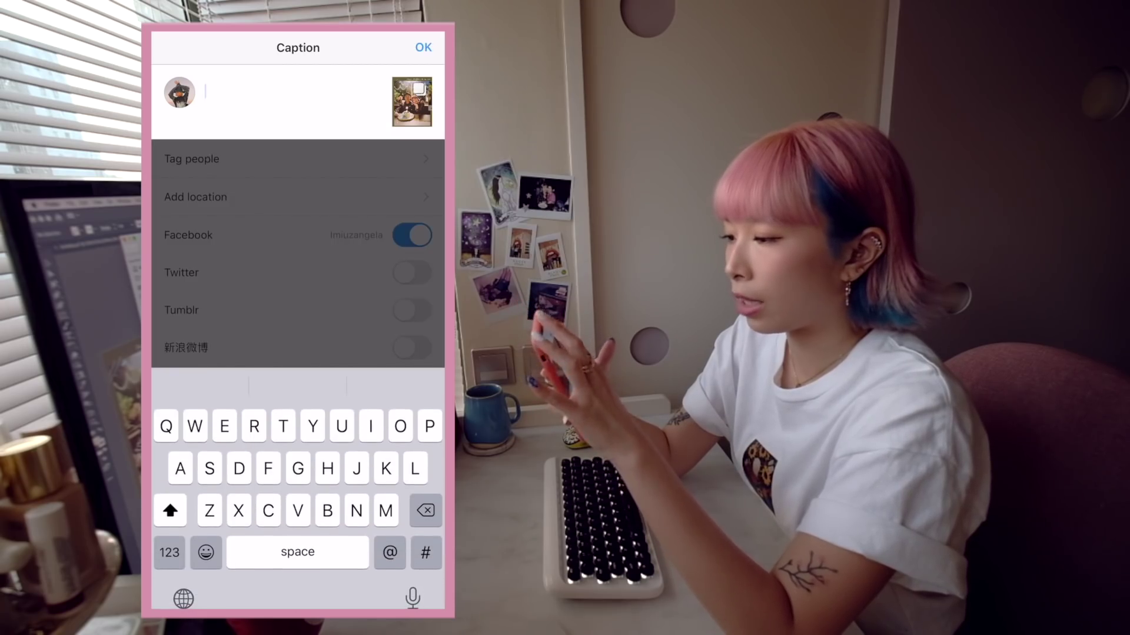
{"action": "left_click", "coordinate": [424, 48]}
{"action": "left_click", "coordinate": [412, 101]}
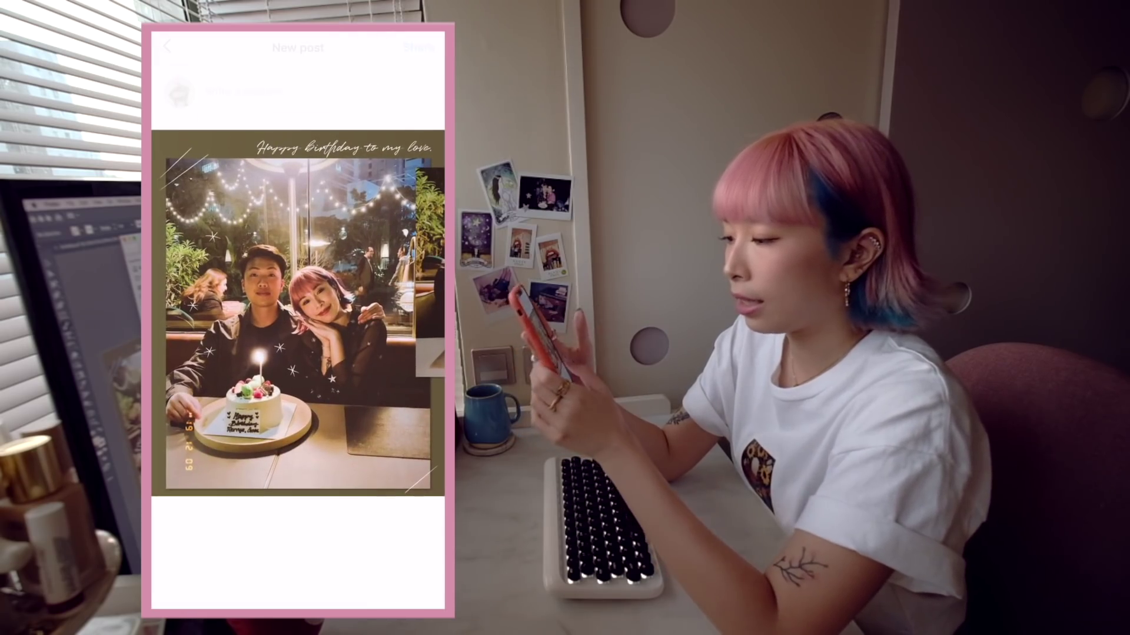
{"action": "scroll", "coordinate": [297, 313], "scroll_direction": "right", "scroll_amount": 3}
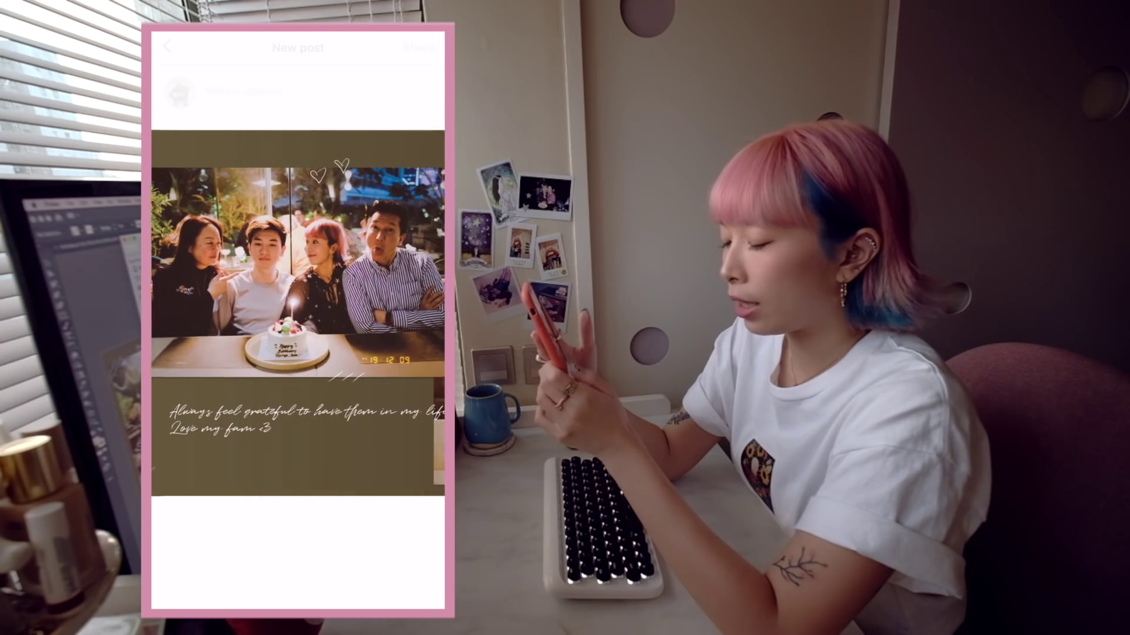